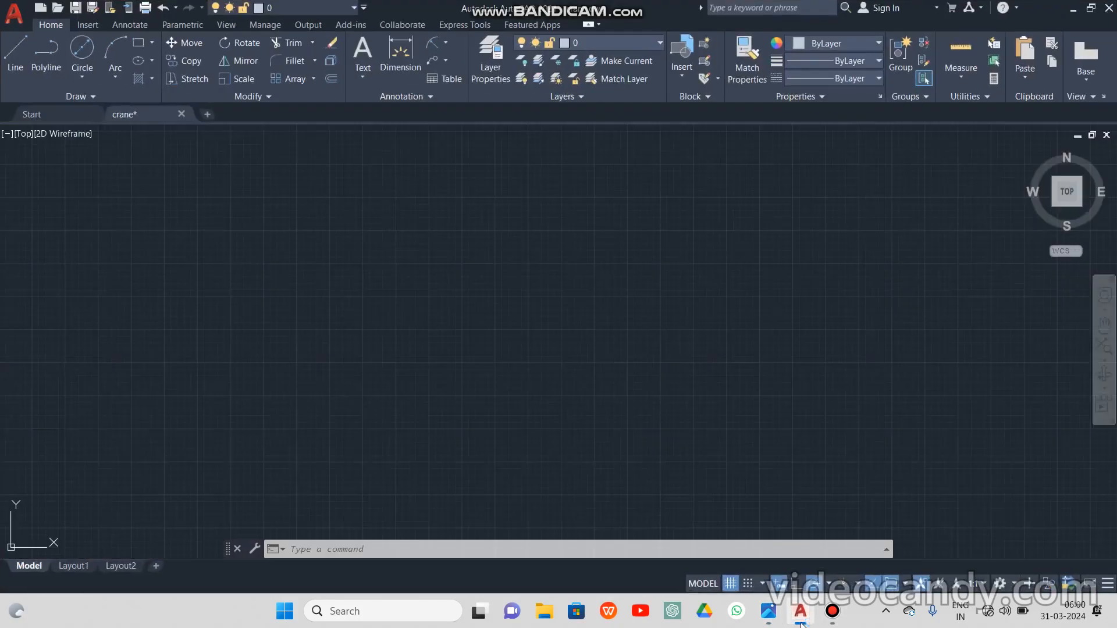
Check the face-plate reference image and draw its outer circle with a diameter of 116
mouse_move(770, 623)
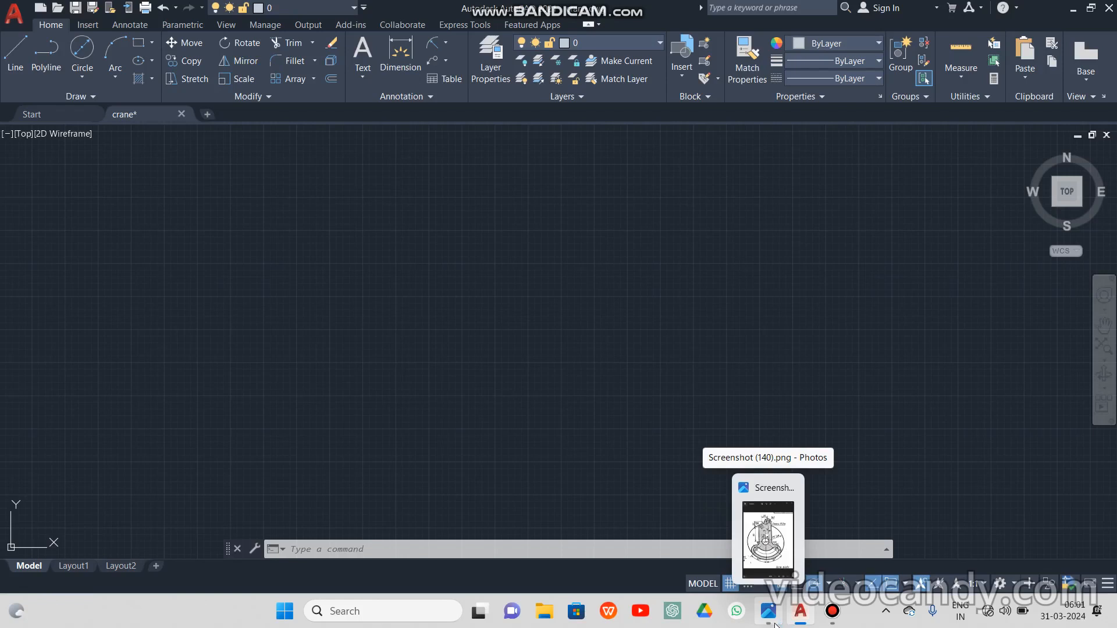
click(777, 624)
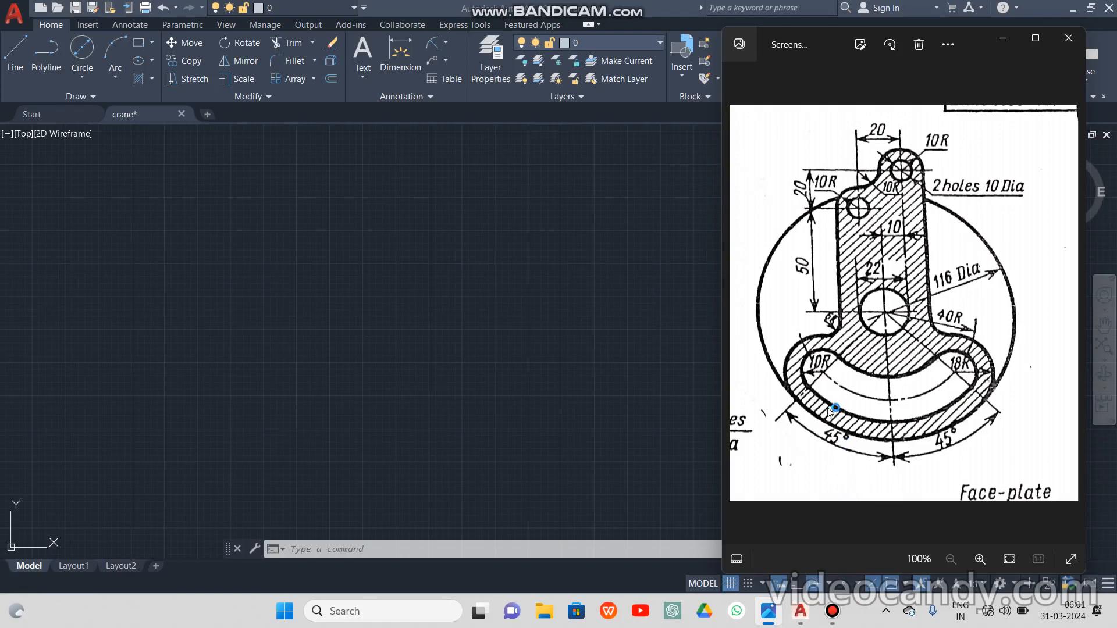
click(952, 285)
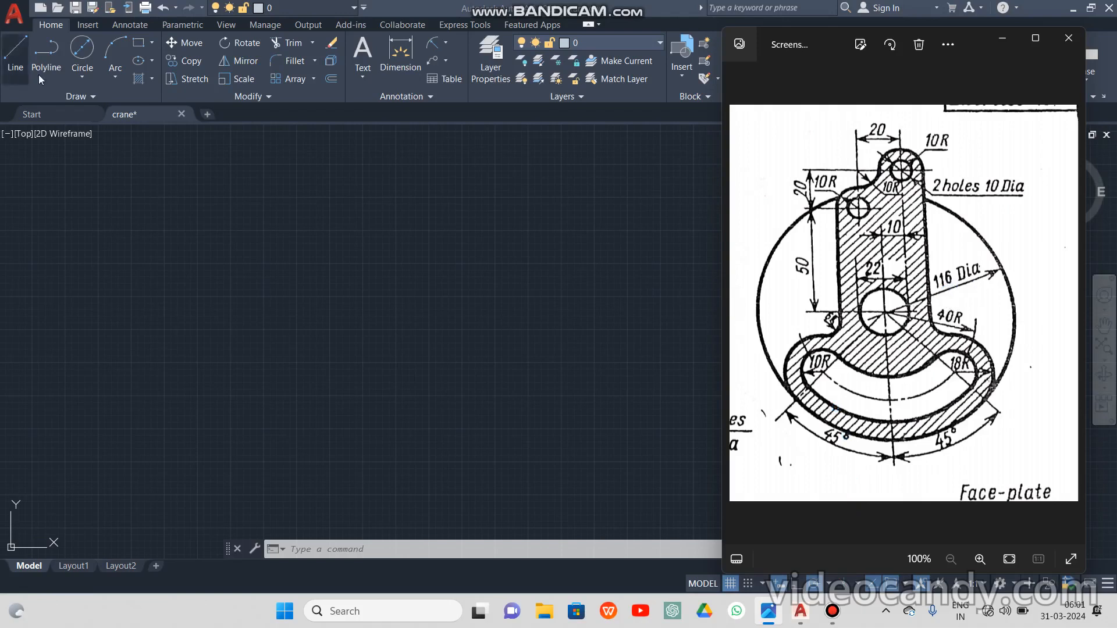
click(85, 49)
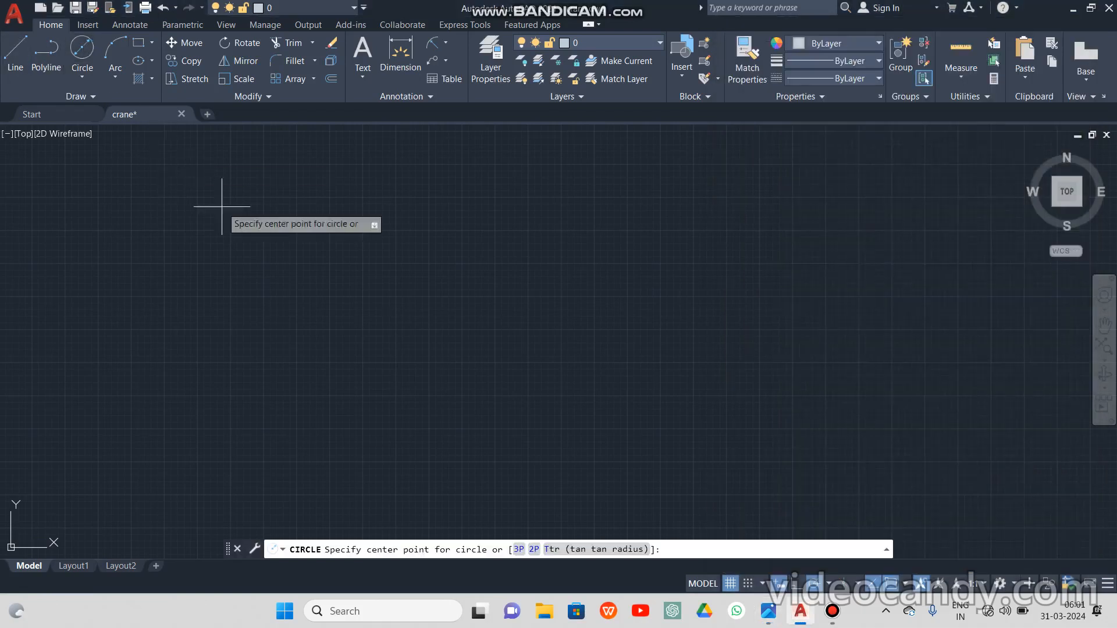
click(386, 299)
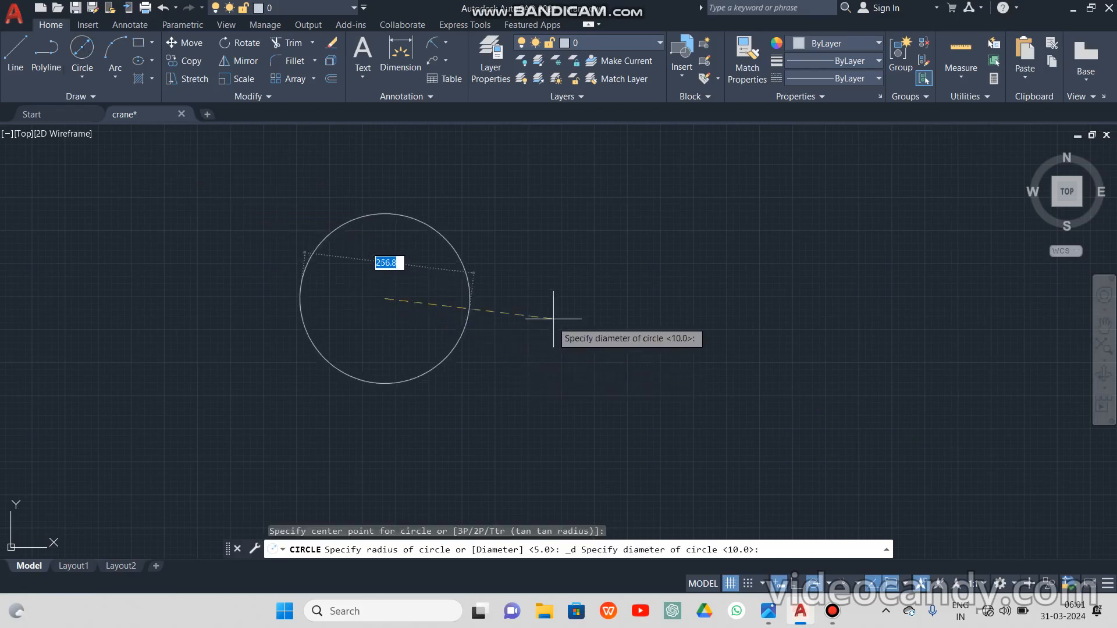
text(116)
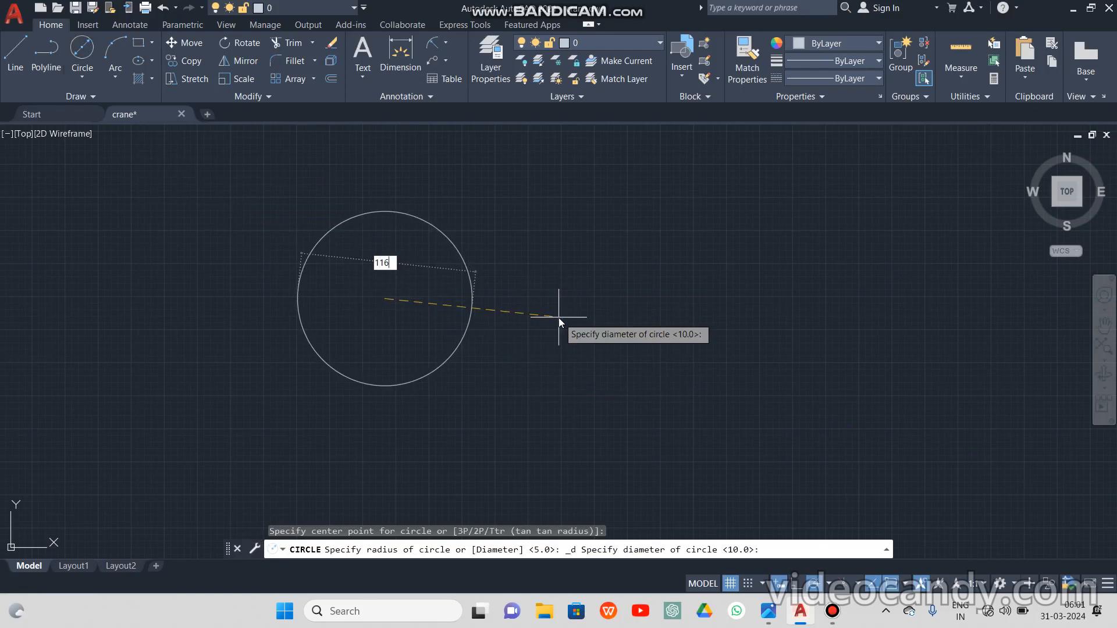
key(Return)
scroll(361, 308, up, 4)
Draw a circle of diameter 22 concentric with the outer circle, following the reference image
mouse_move(768, 610)
click(791, 545)
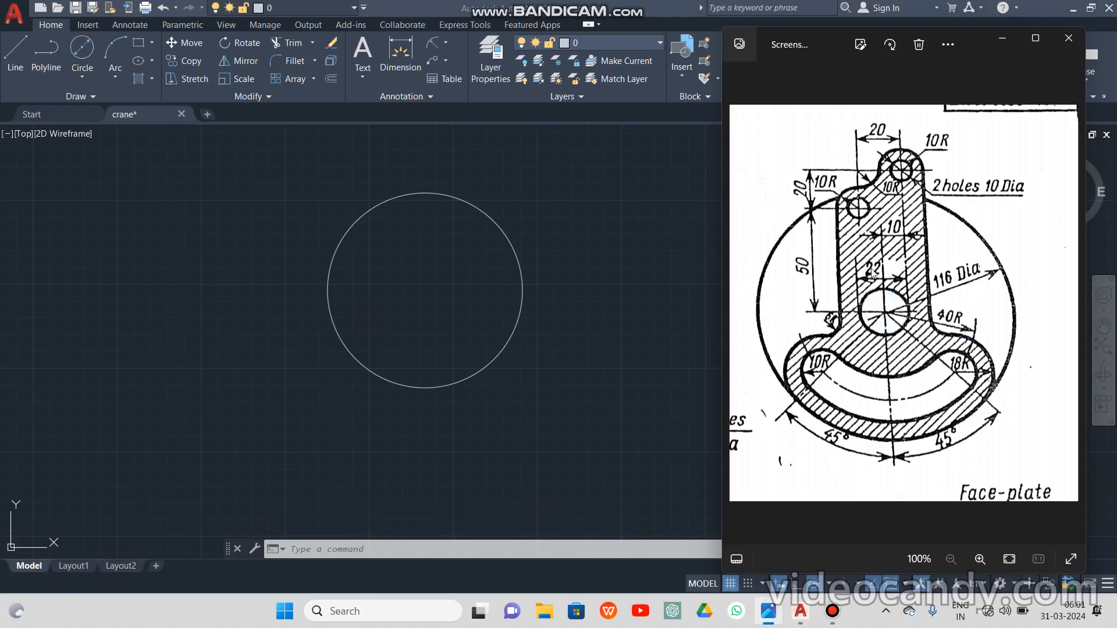
click(1001, 40)
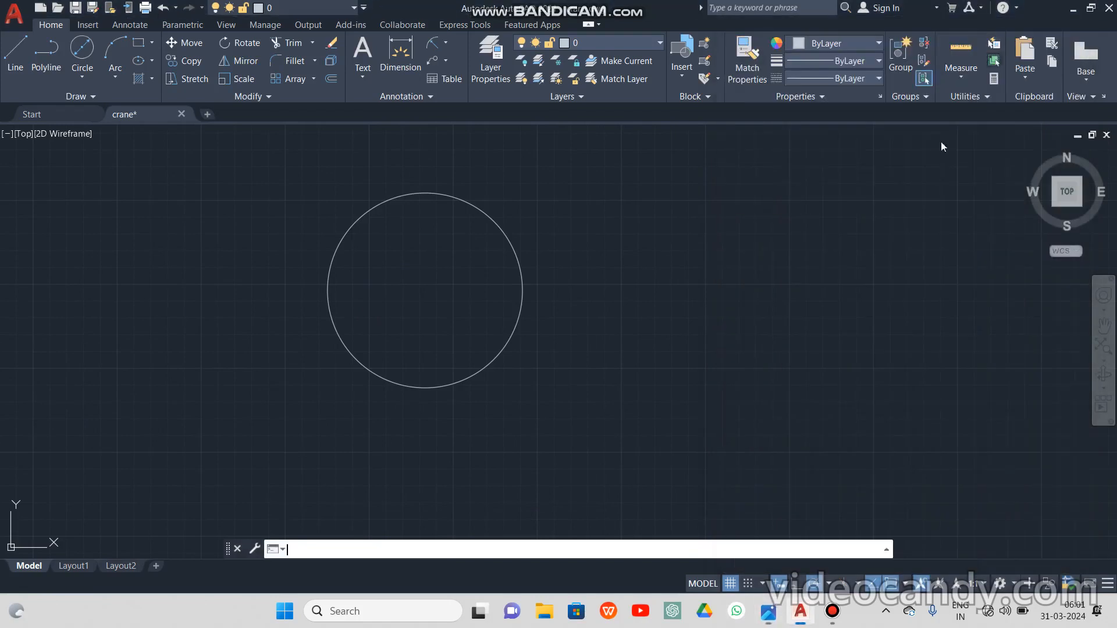
click(82, 49)
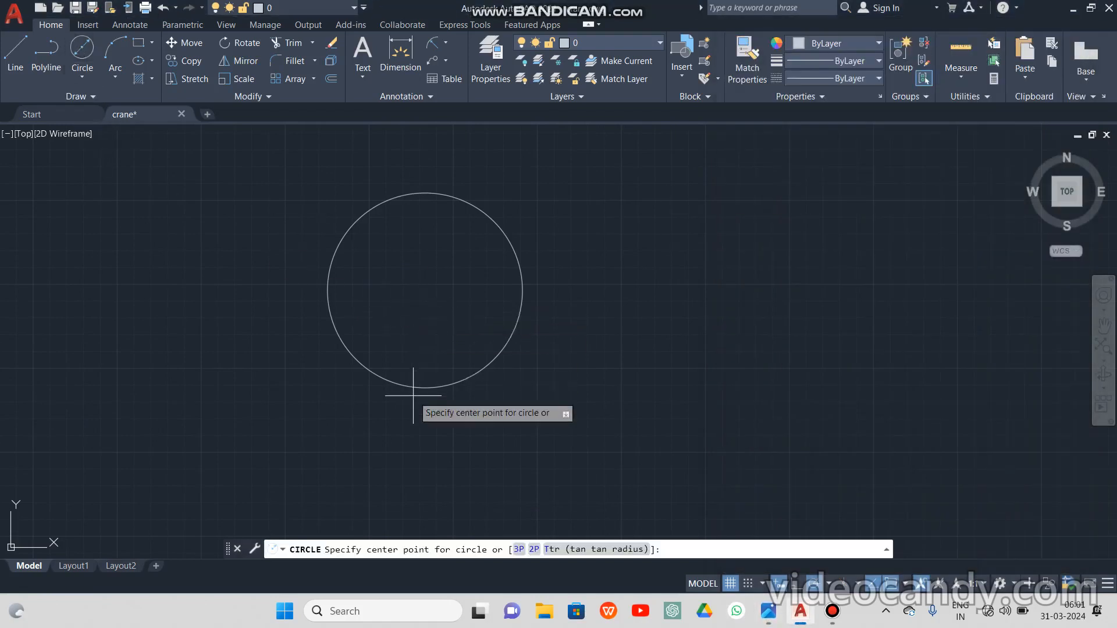
click(426, 290)
text(d)
key(Return)
text(22)
key(Return)
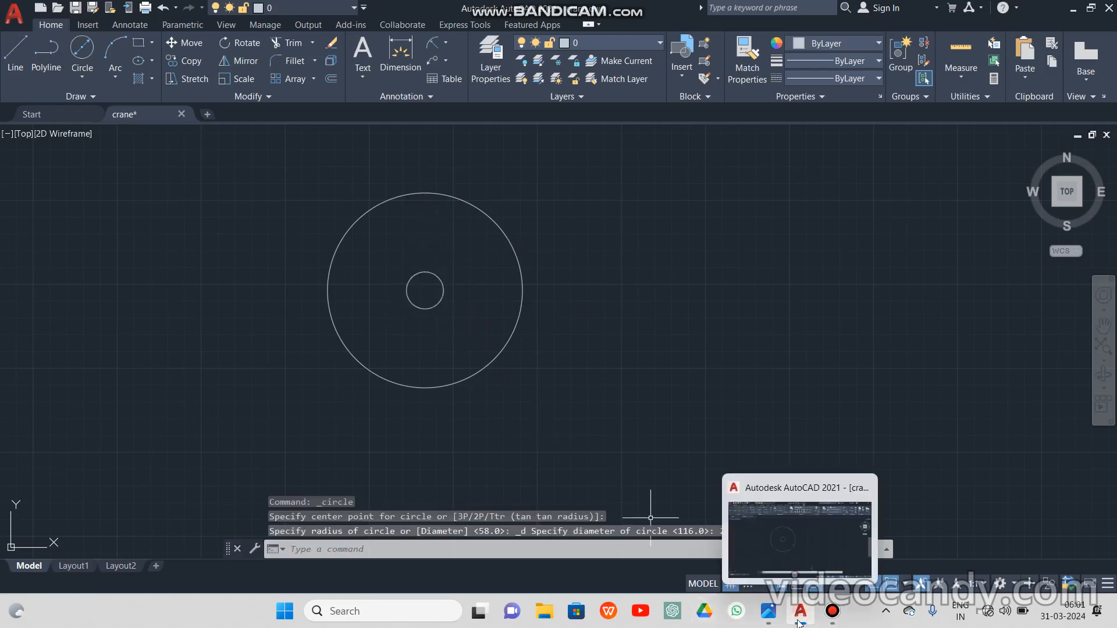
Try a vertical construction line from the circles' centre up past the outer circle, and erase it
click(768, 611)
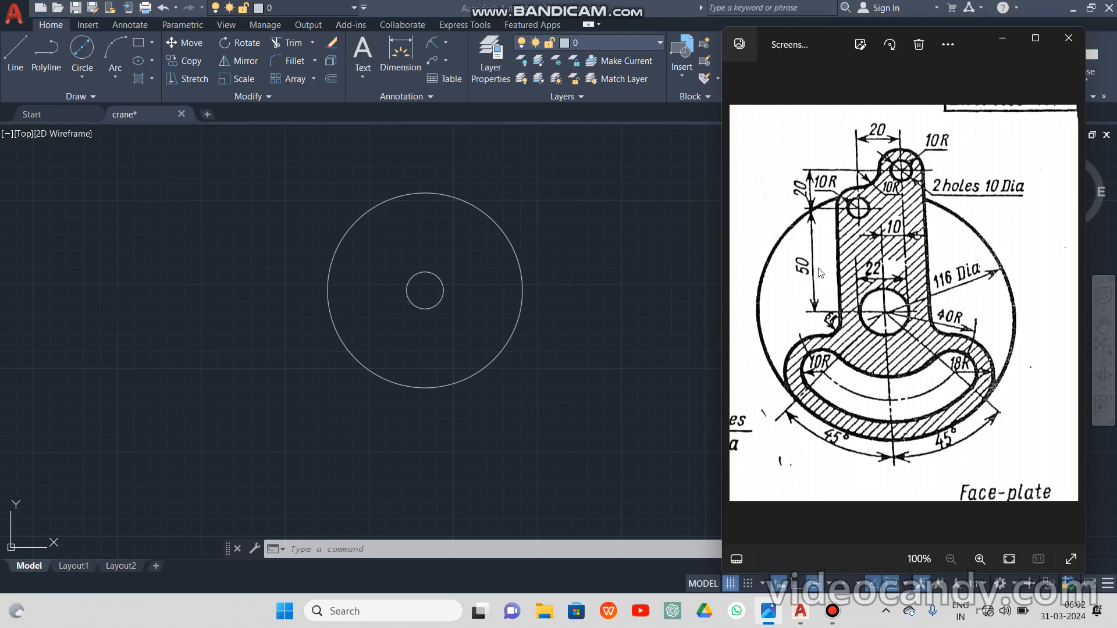
click(989, 38)
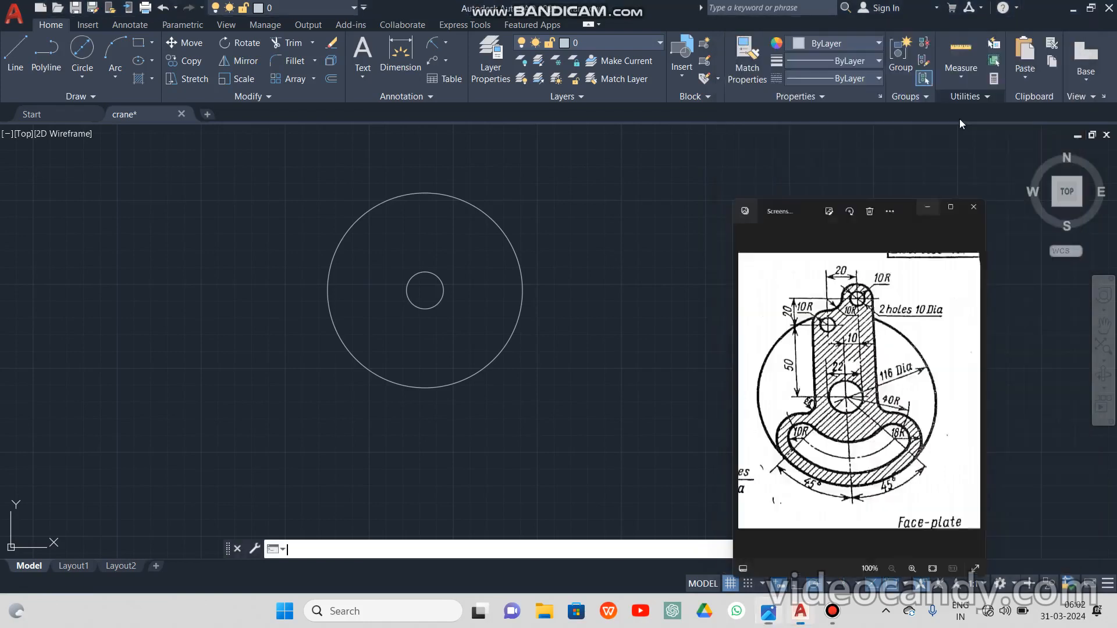
click(20, 60)
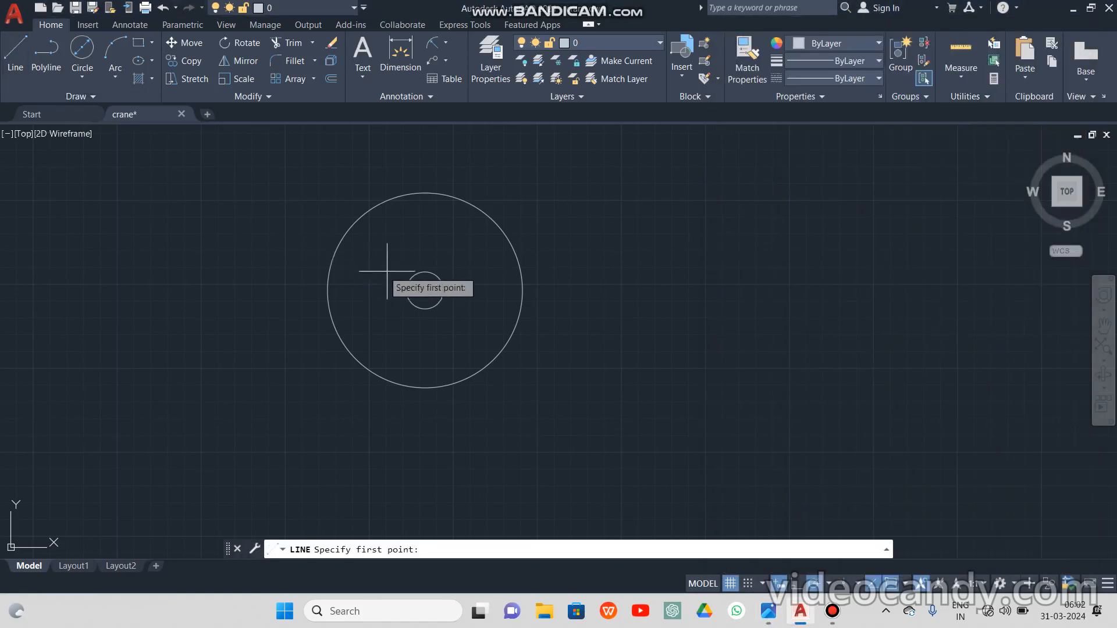
click(25, 66)
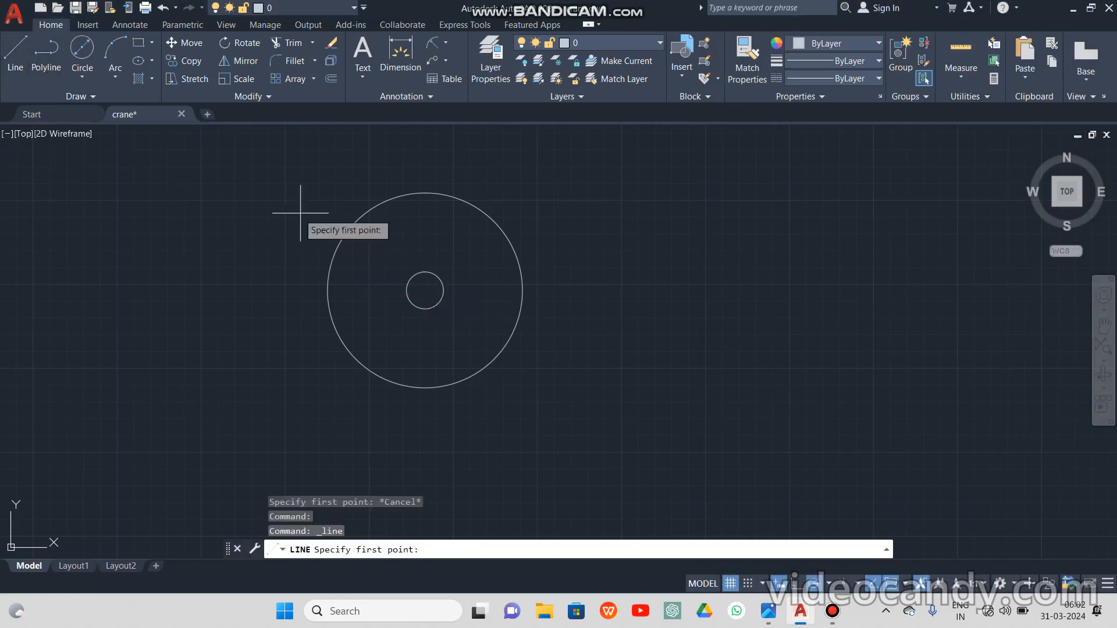
click(424, 272)
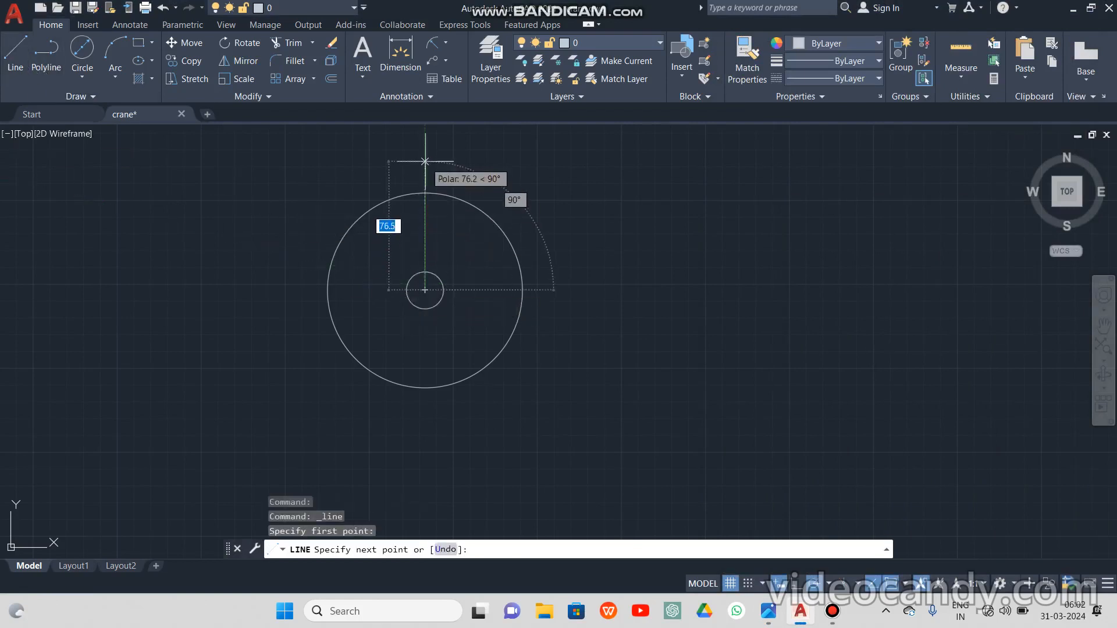
click(425, 152)
key(Escape)
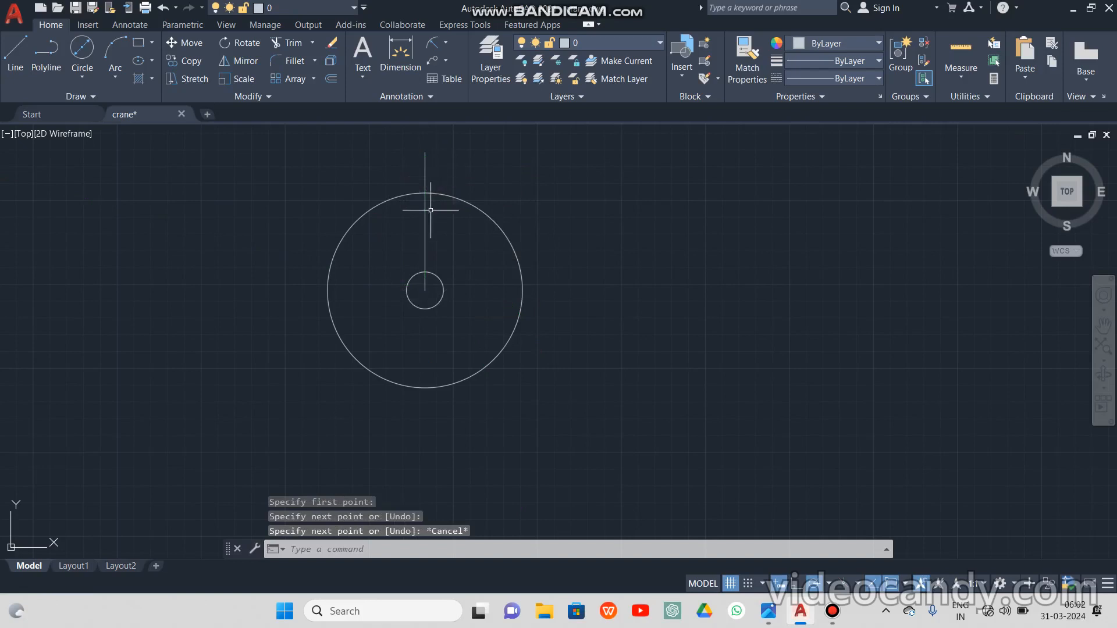
click(424, 222)
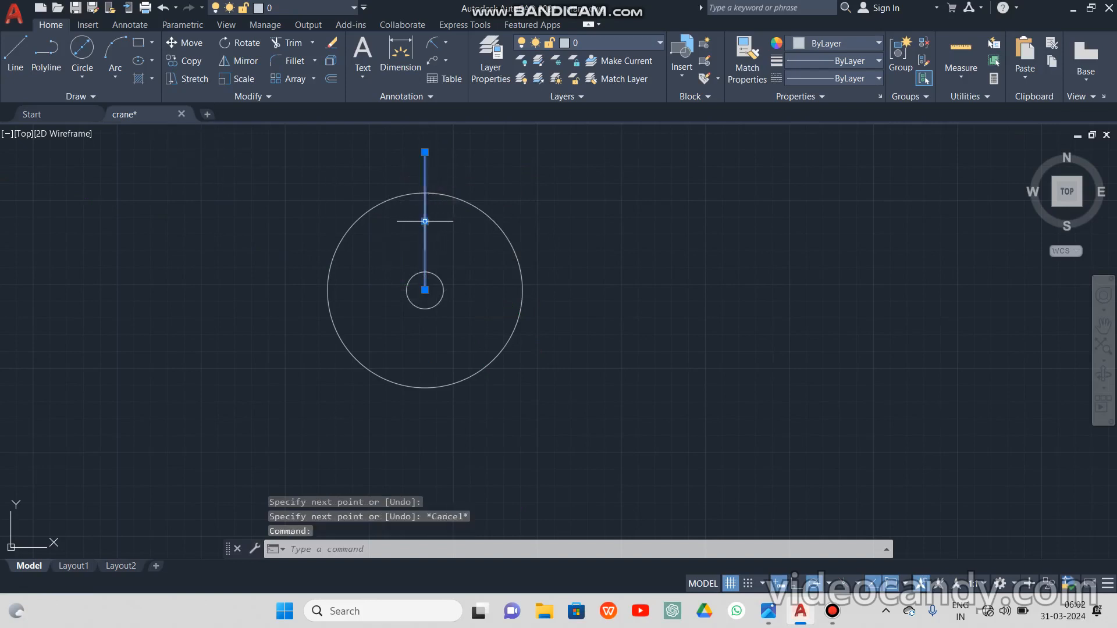
key(Delete)
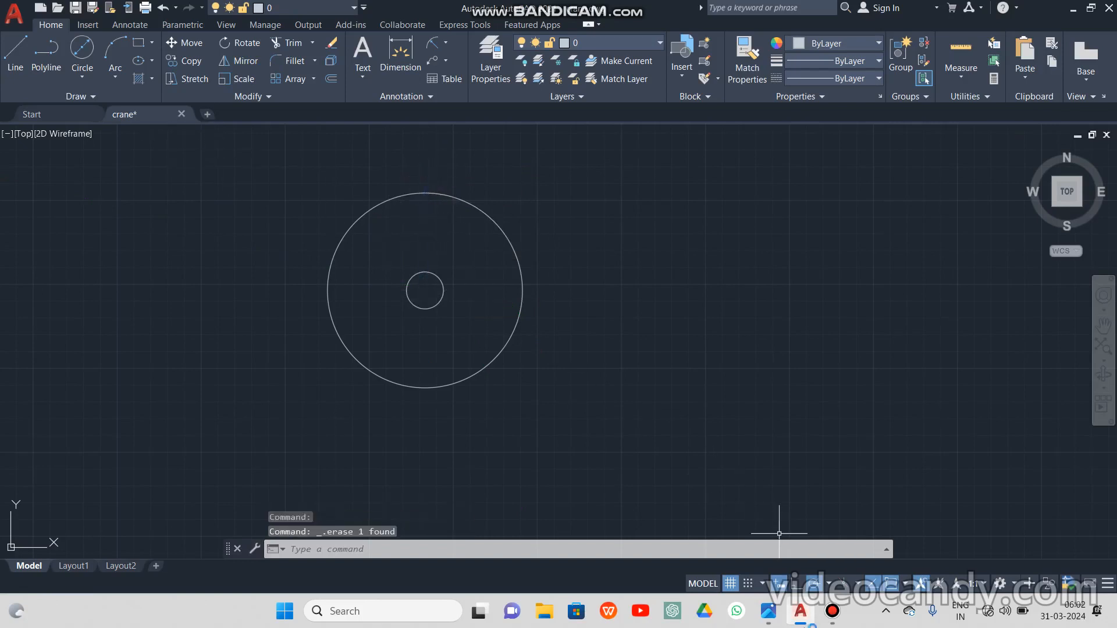
Draw a vertical centre line upward from the circles' centre as two consecutive segments, 50 and 20 long
click(765, 617)
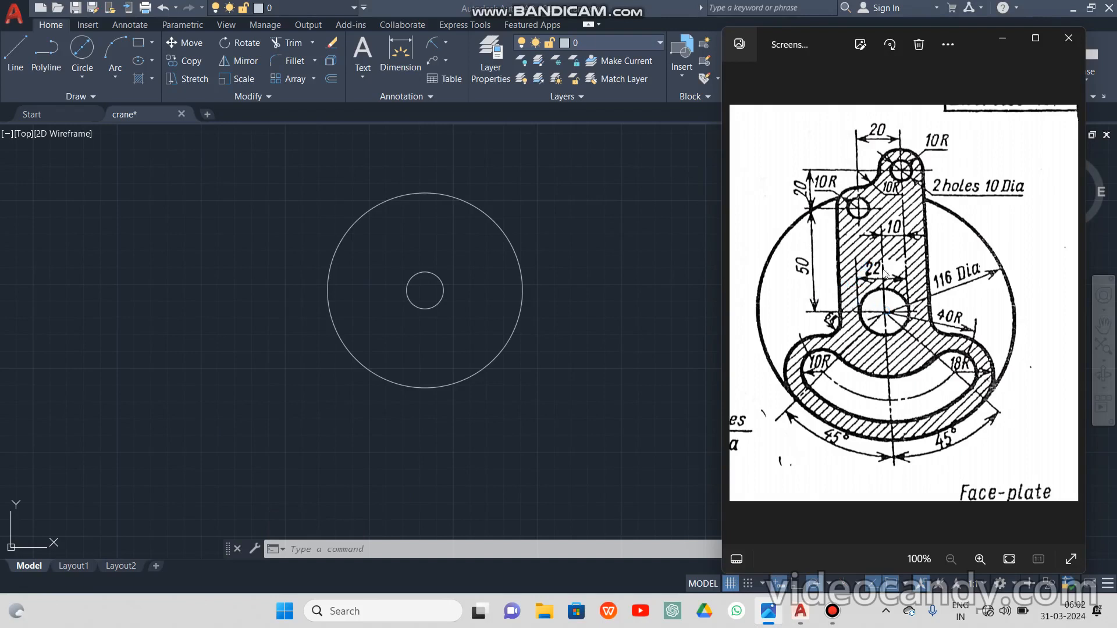
click(1000, 39)
click(15, 56)
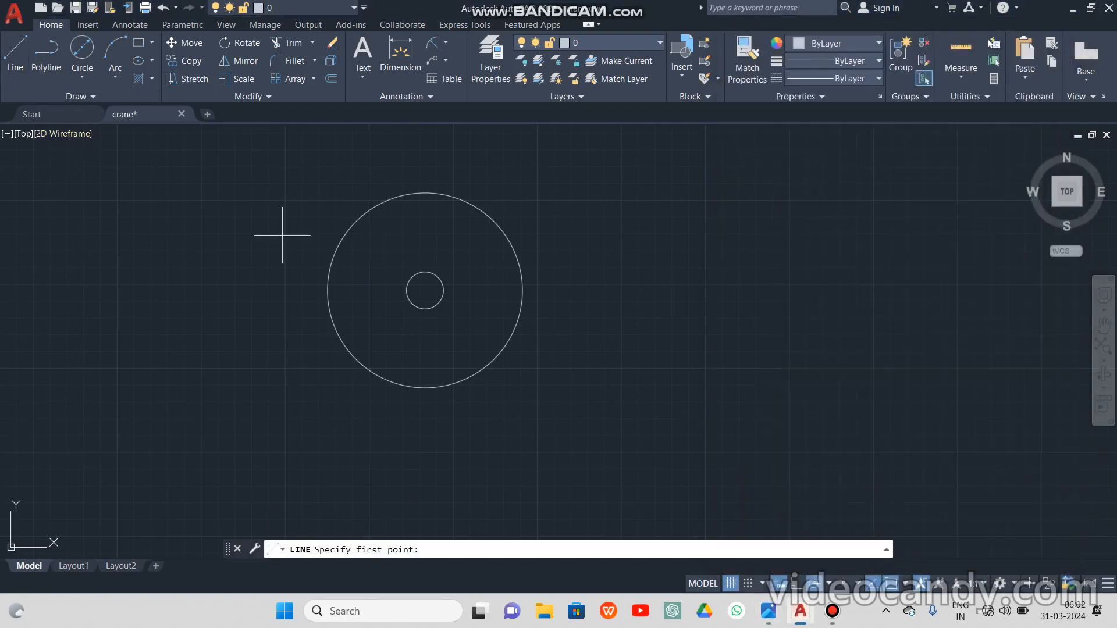
click(424, 290)
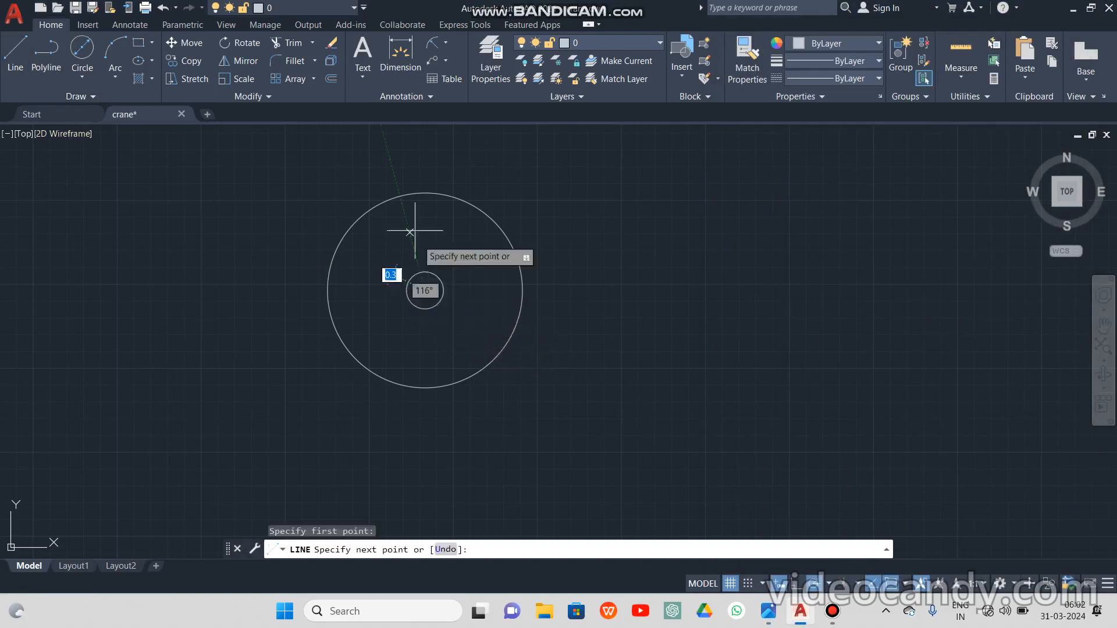
text(50)
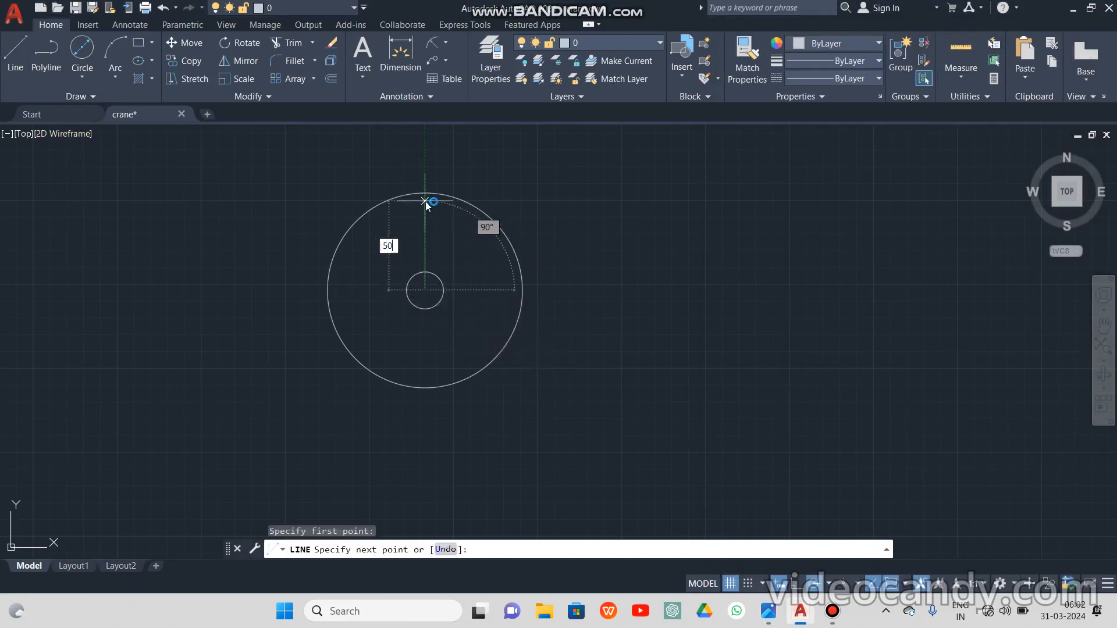
key(Return)
scroll(425, 203, up, 2)
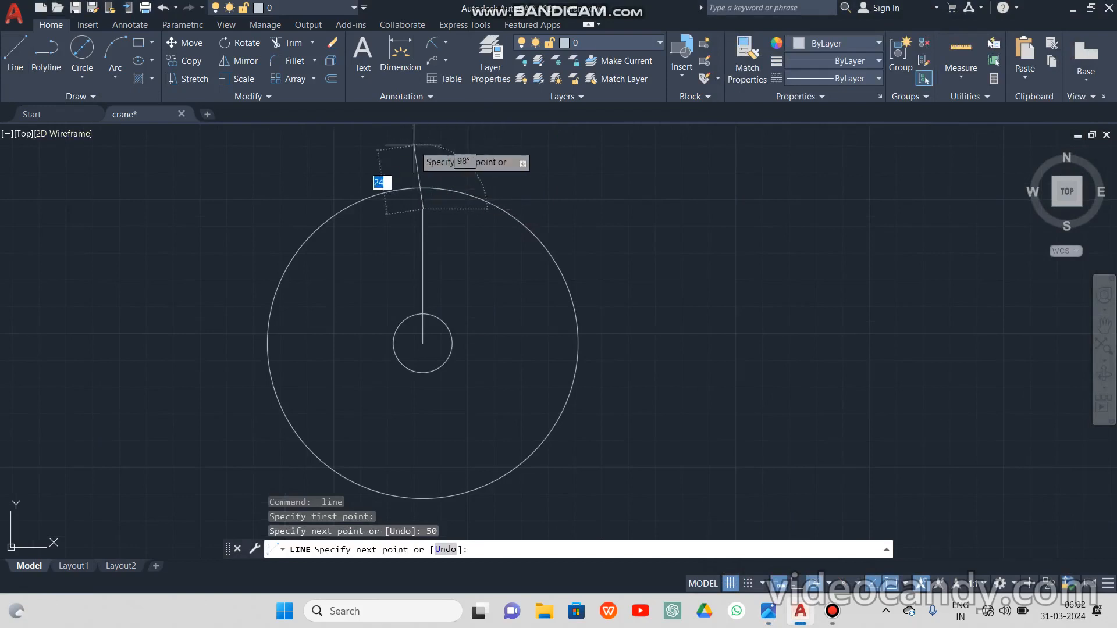
middle_drag(423, 145, 423, 194)
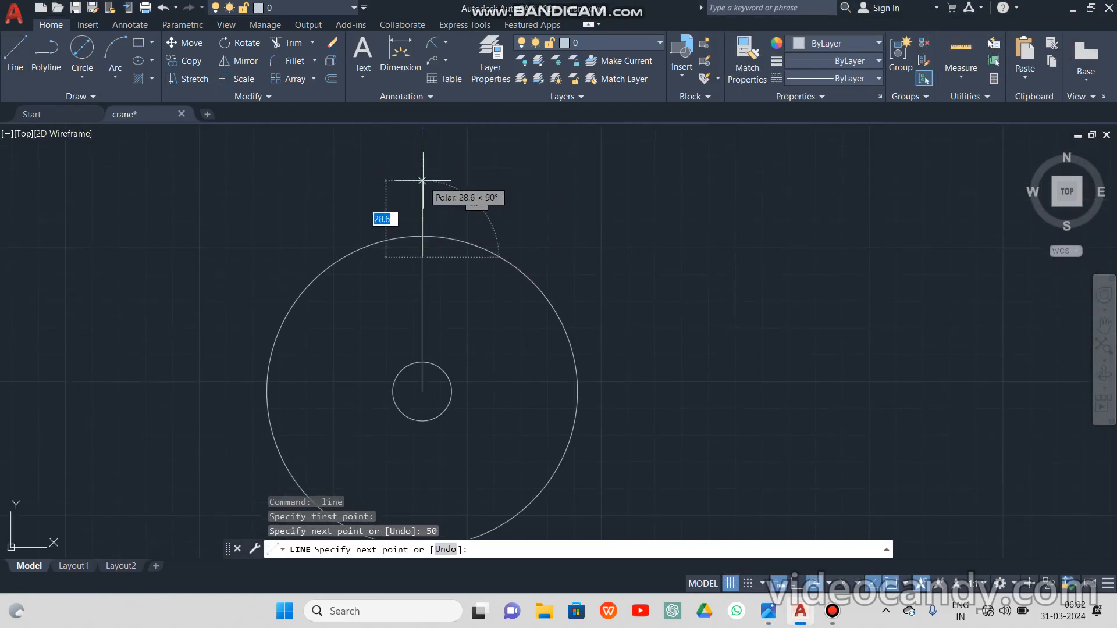
text(20)
key(Return)
key(Return)
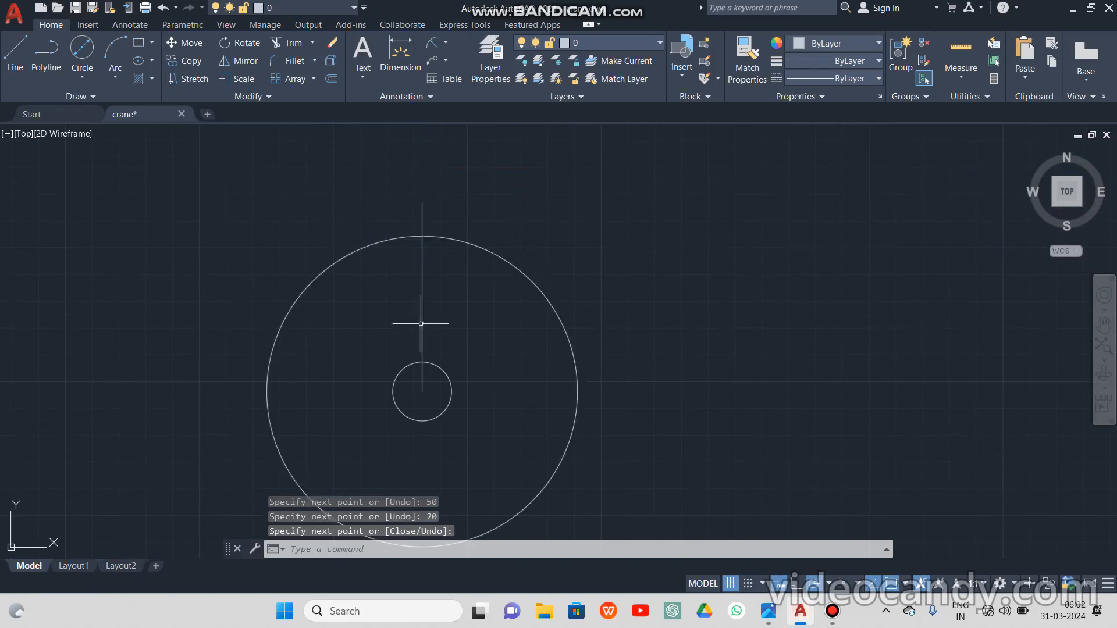
Offset the lower centre-line segment 10 to the left and the upper segment 10 to the right
text(O)
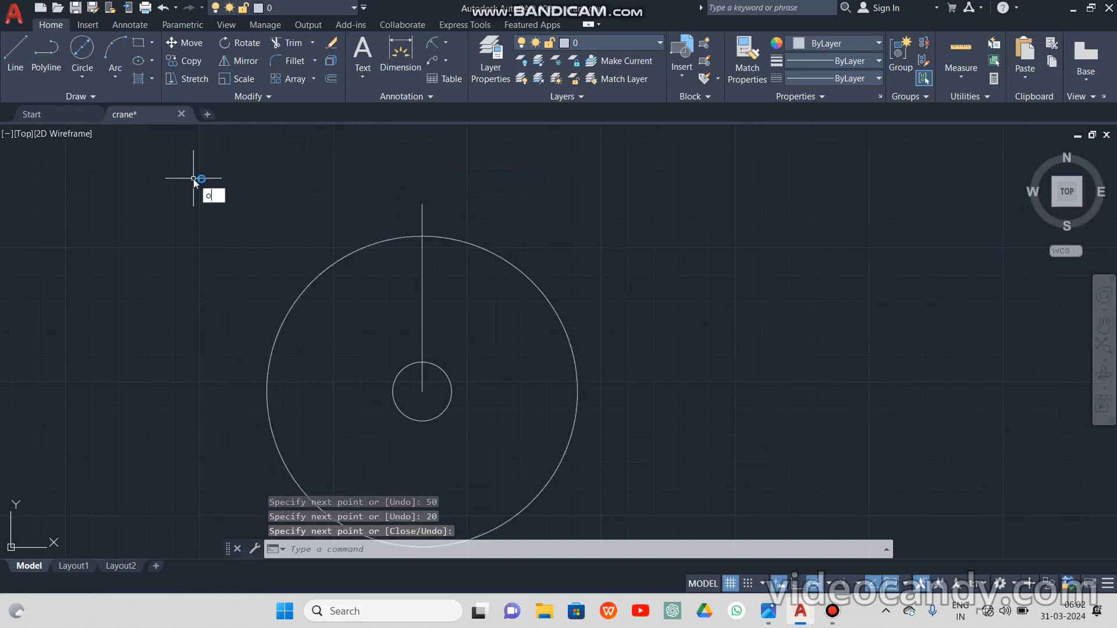
click(256, 211)
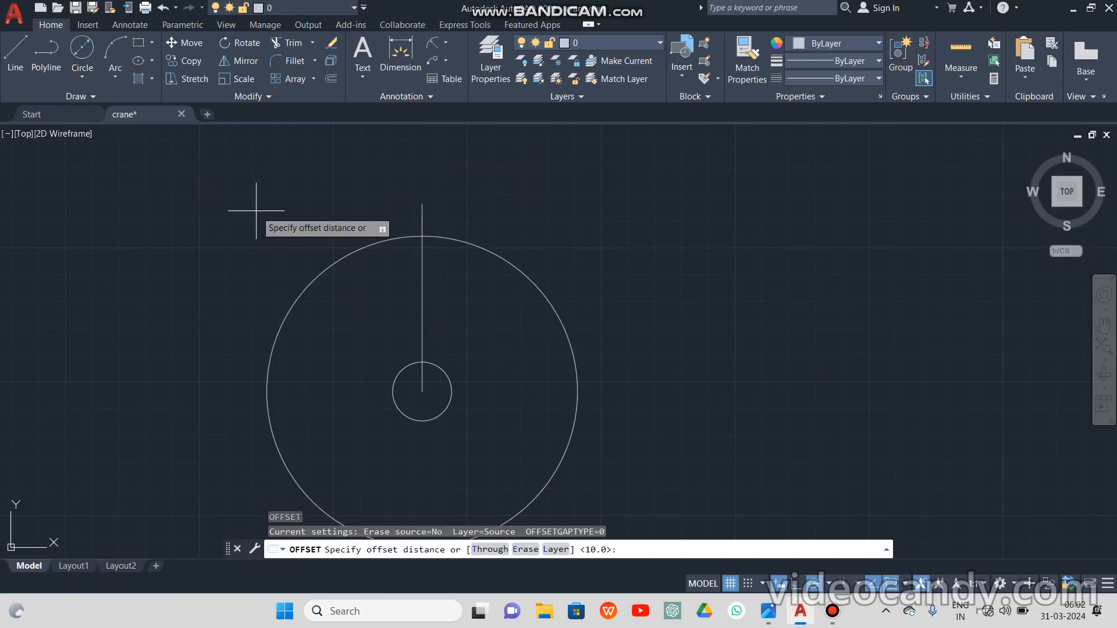
text(10)
key(Return)
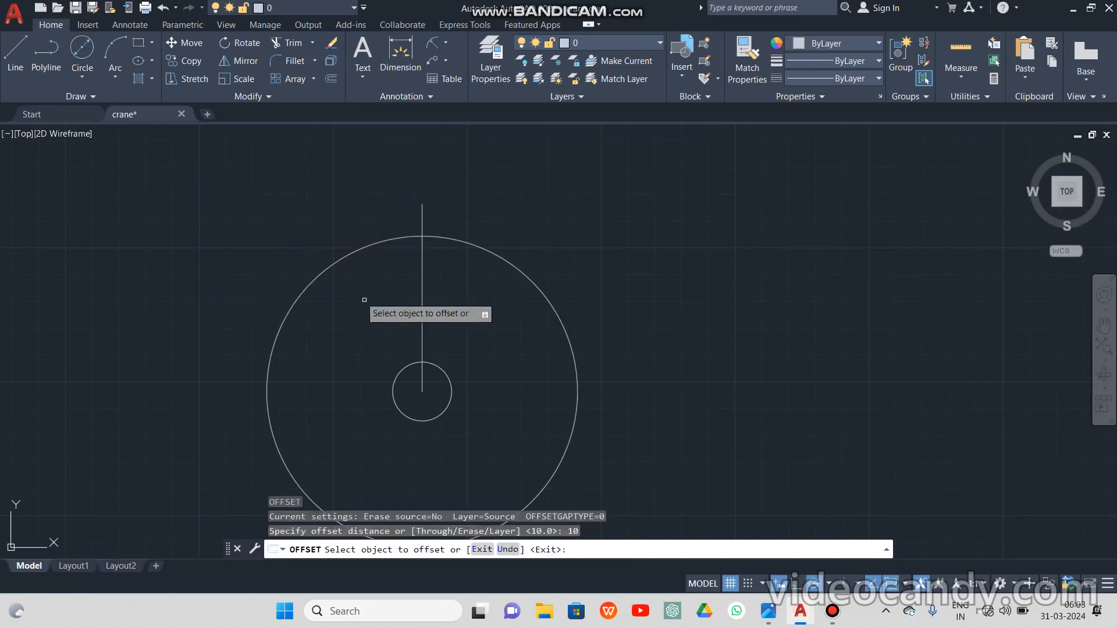
click(423, 320)
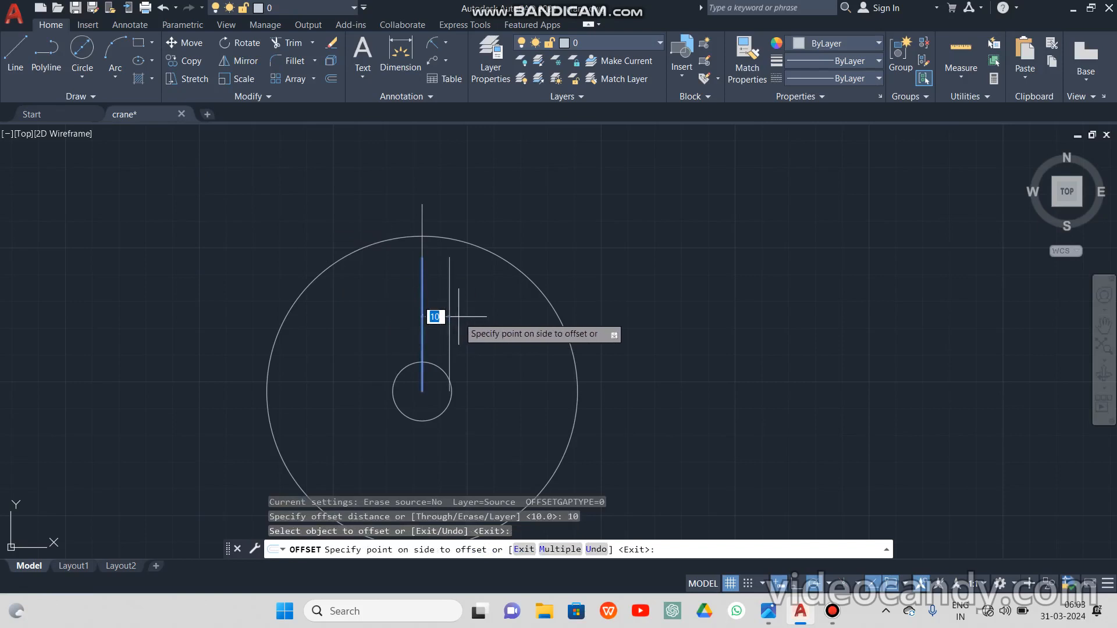
click(363, 319)
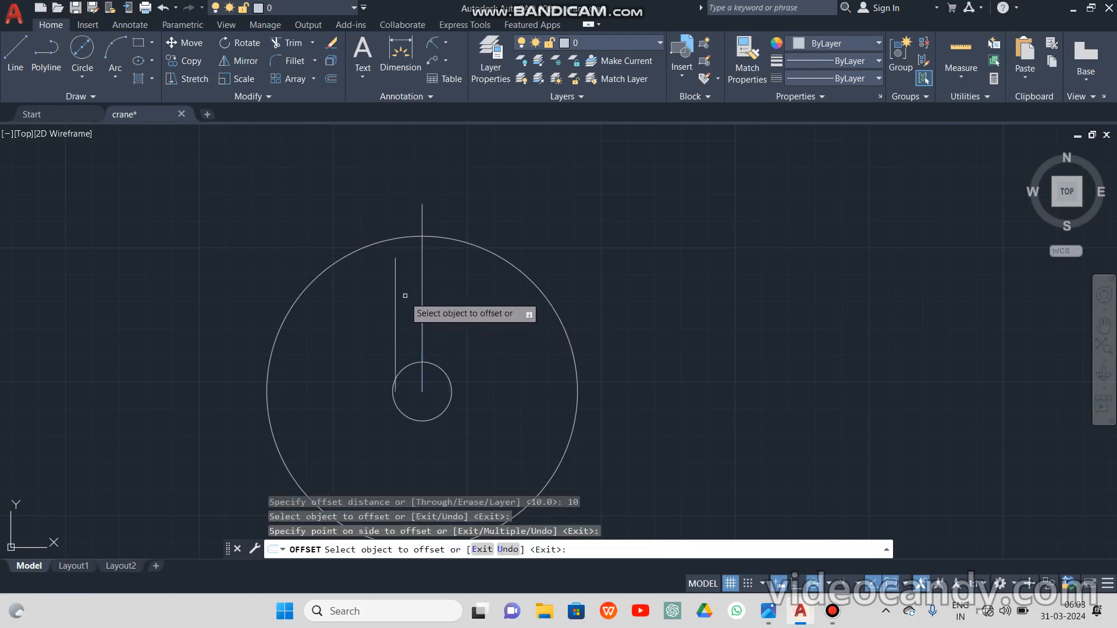
click(420, 229)
click(466, 230)
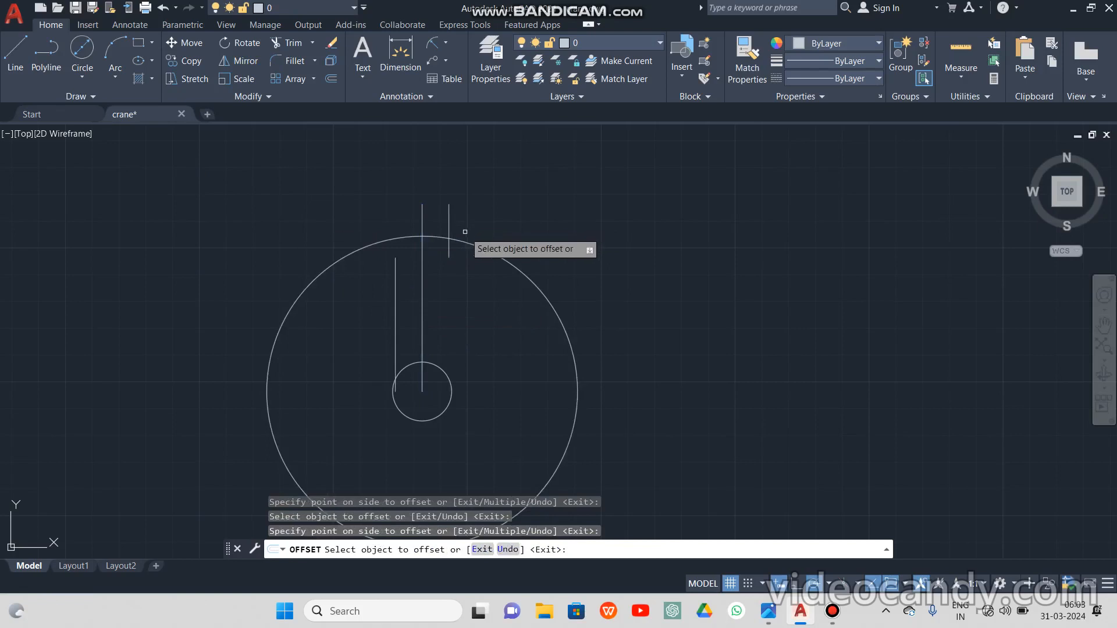
key(Escape)
Draw the upper hole as a circle of diameter 10 centred on the top end of the right offset line
mouse_move(768, 611)
click(823, 433)
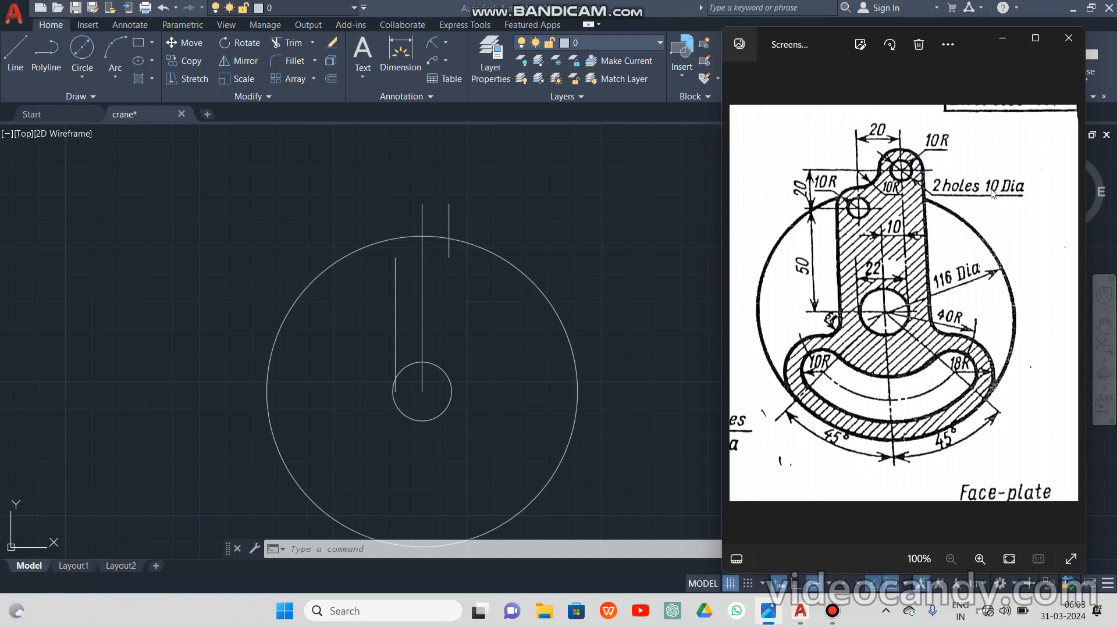
click(1001, 39)
click(80, 47)
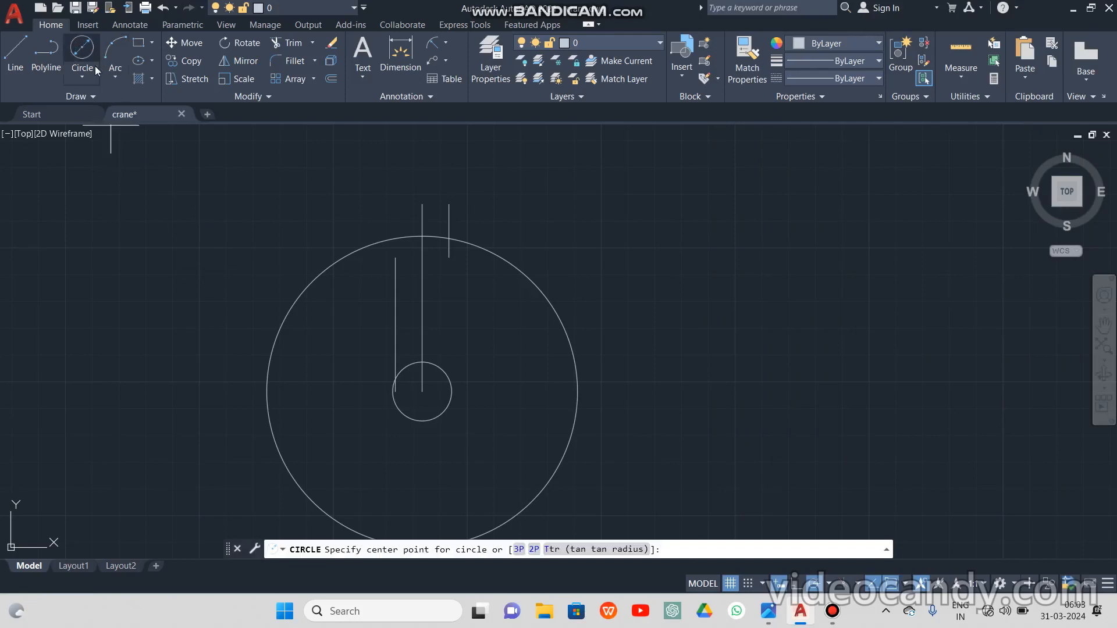
click(448, 203)
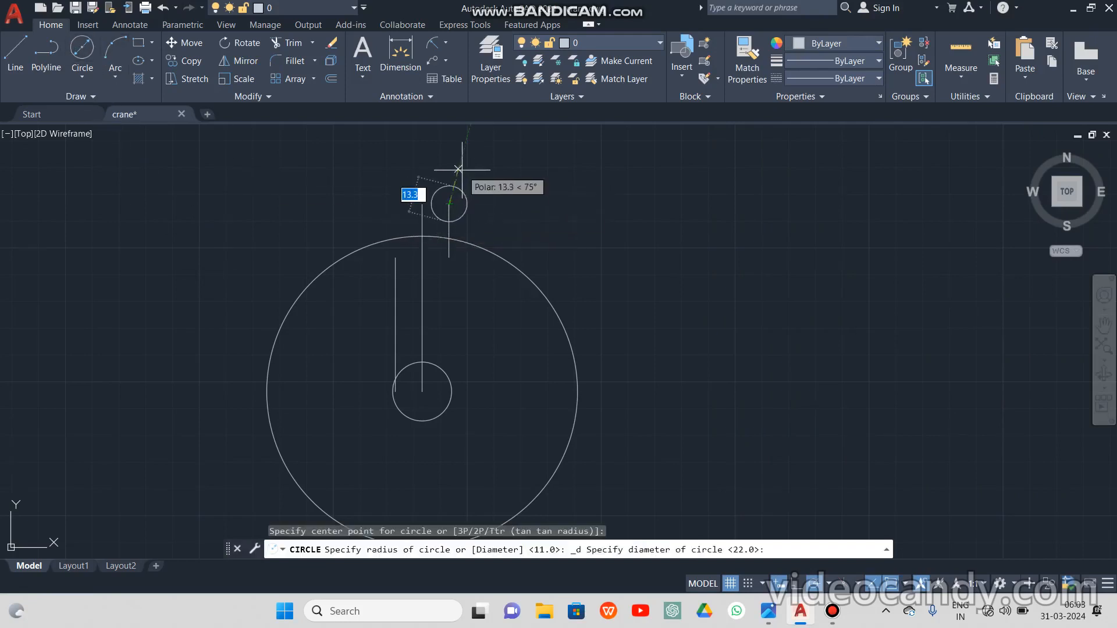
text(10)
key(Return)
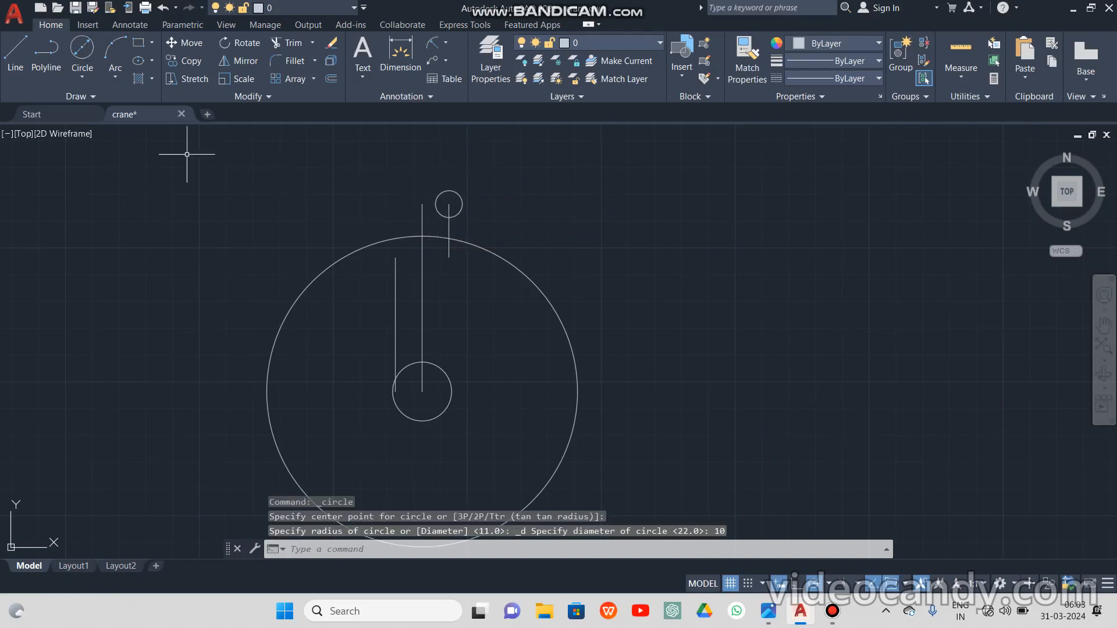
Draw a circle of radius 10 concentric with the upper 10-diameter hole
click(84, 74)
click(101, 105)
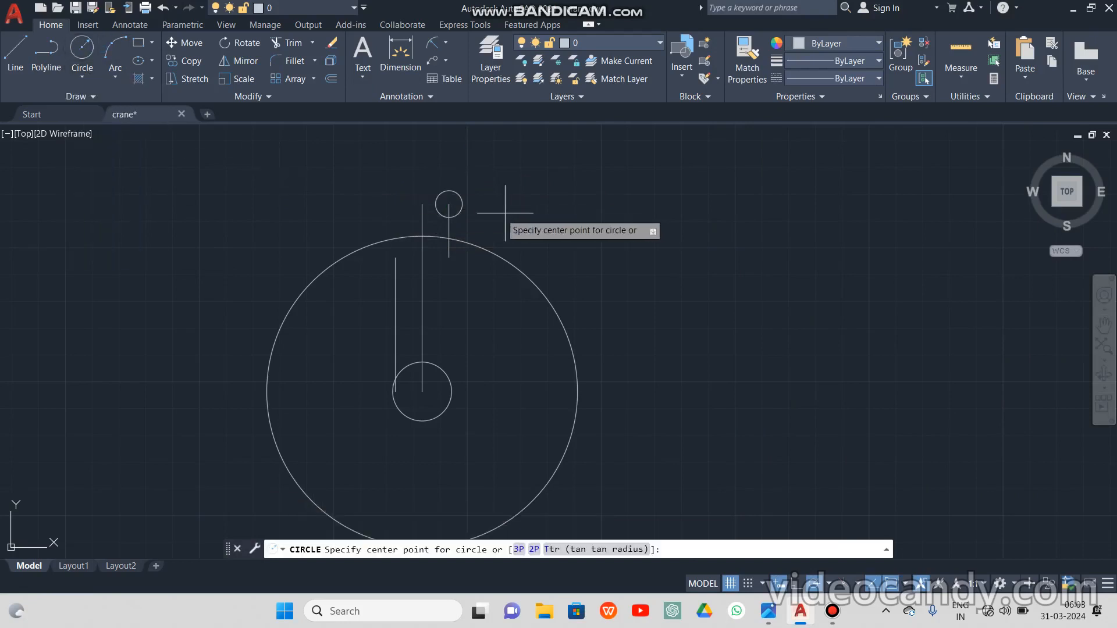
click(449, 204)
text(10)
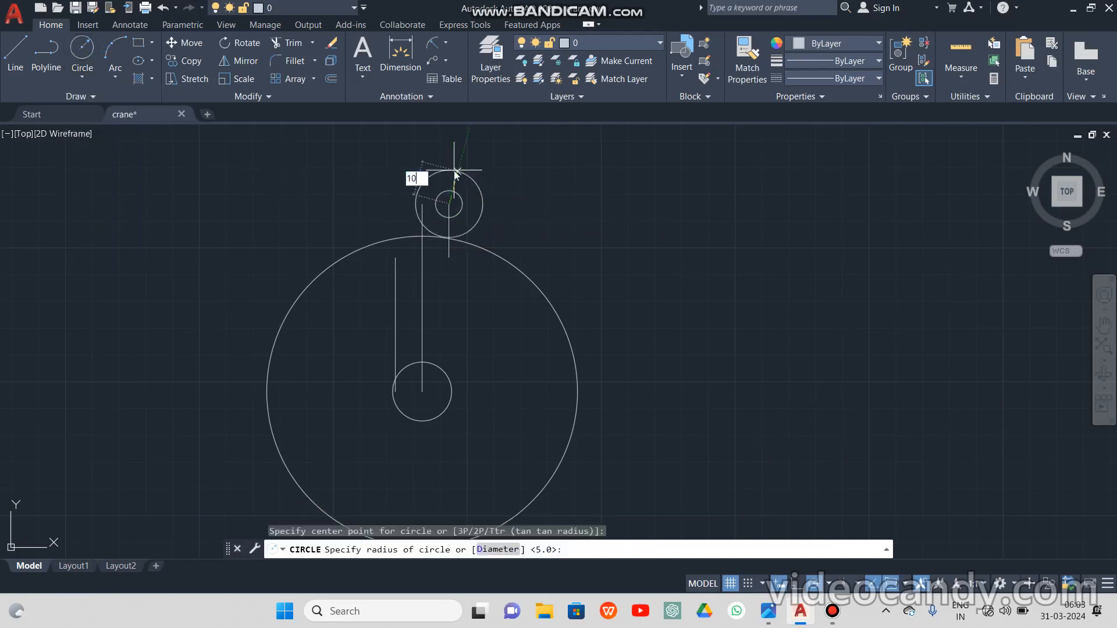
key(Return)
Copy the hole and its surrounding circle from their common centre to the top end of the left offset line
click(465, 187)
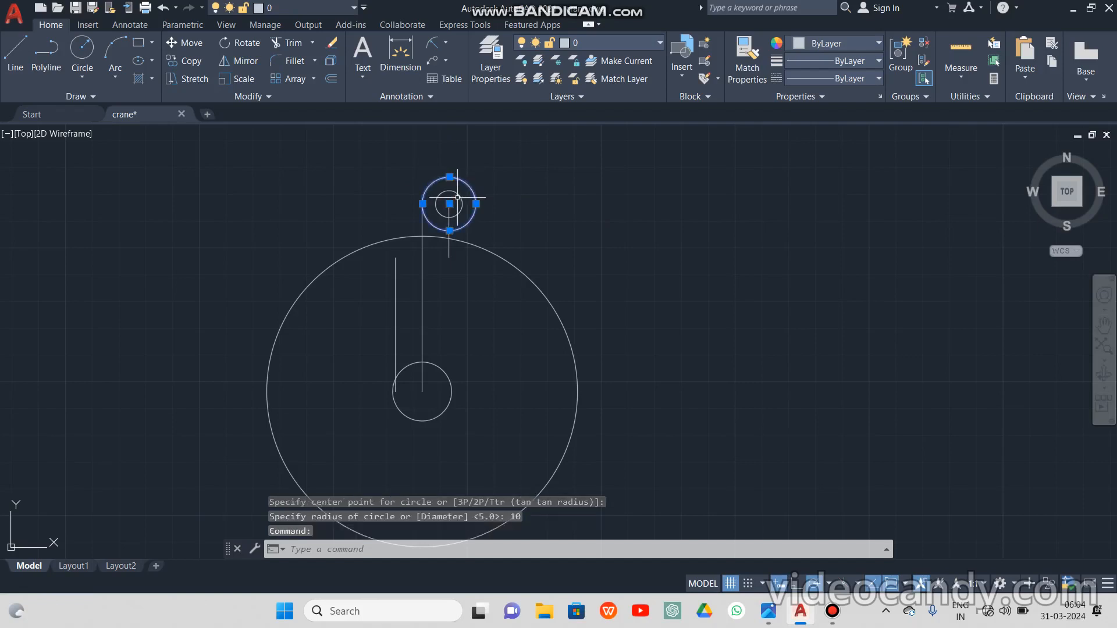
scroll(613, 155, up, 2)
click(591, 178)
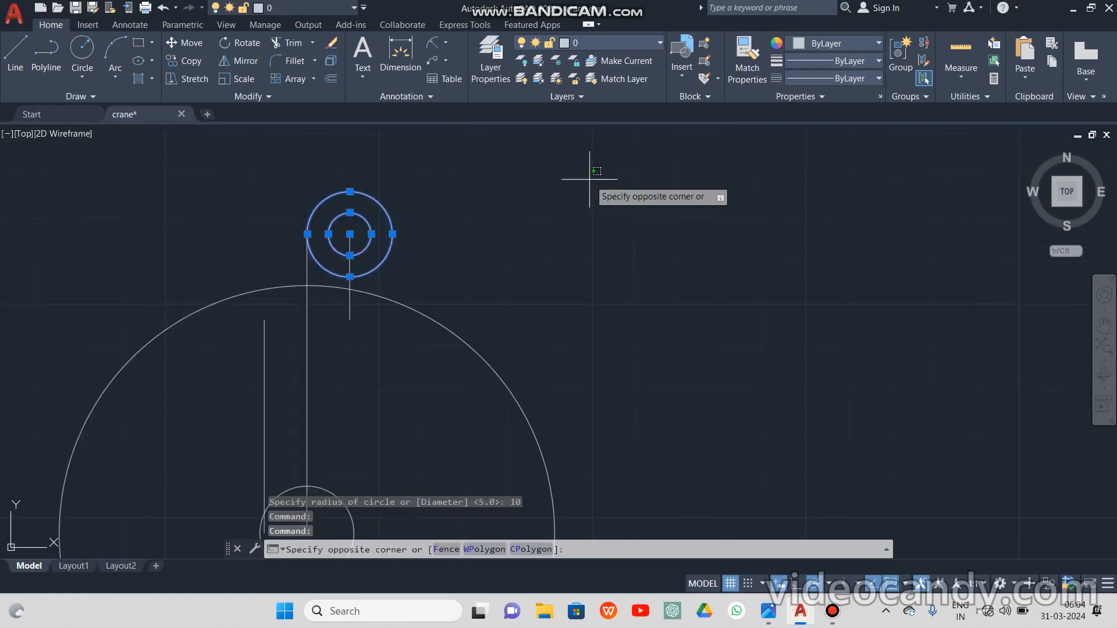
right_click(590, 181)
click(643, 301)
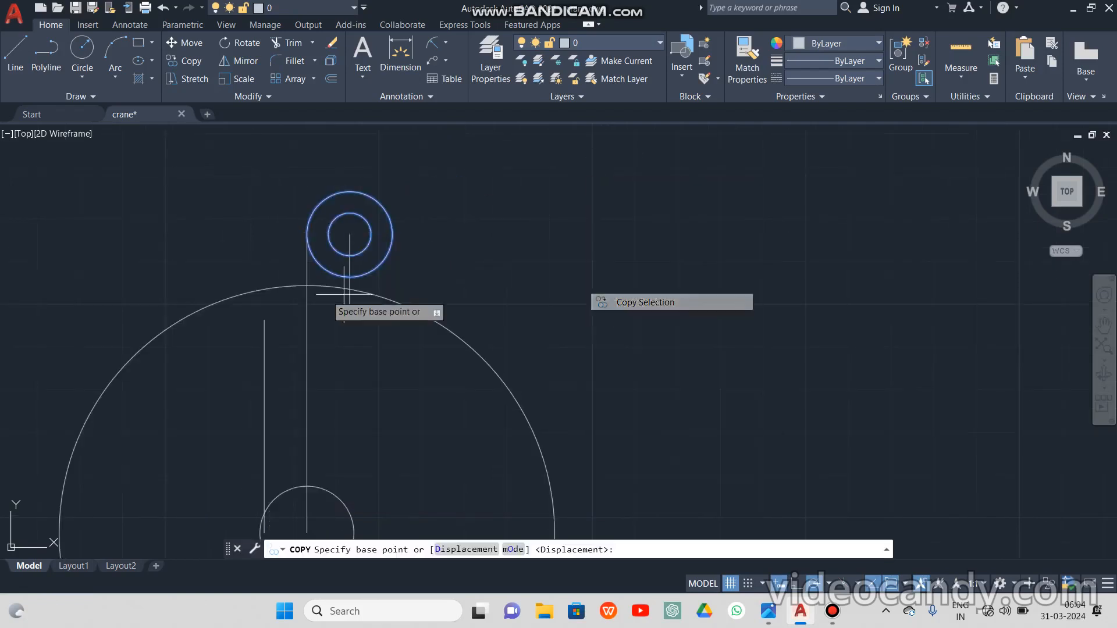
click(350, 234)
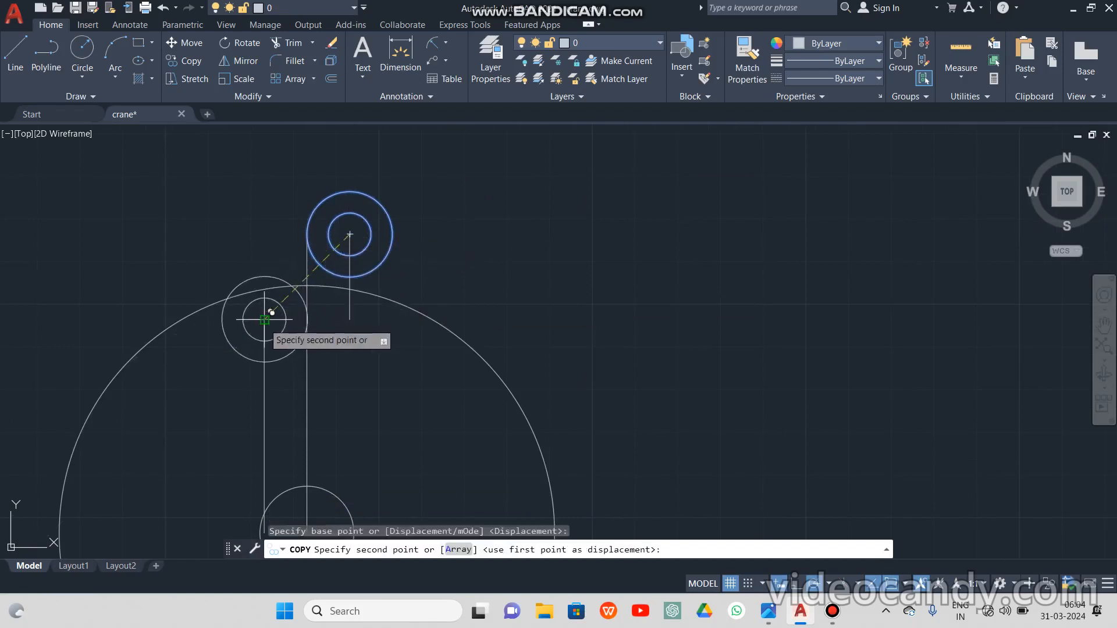
click(264, 320)
key(Escape)
Erase the two vertical centre-line segments and both of their offset lines
click(349, 265)
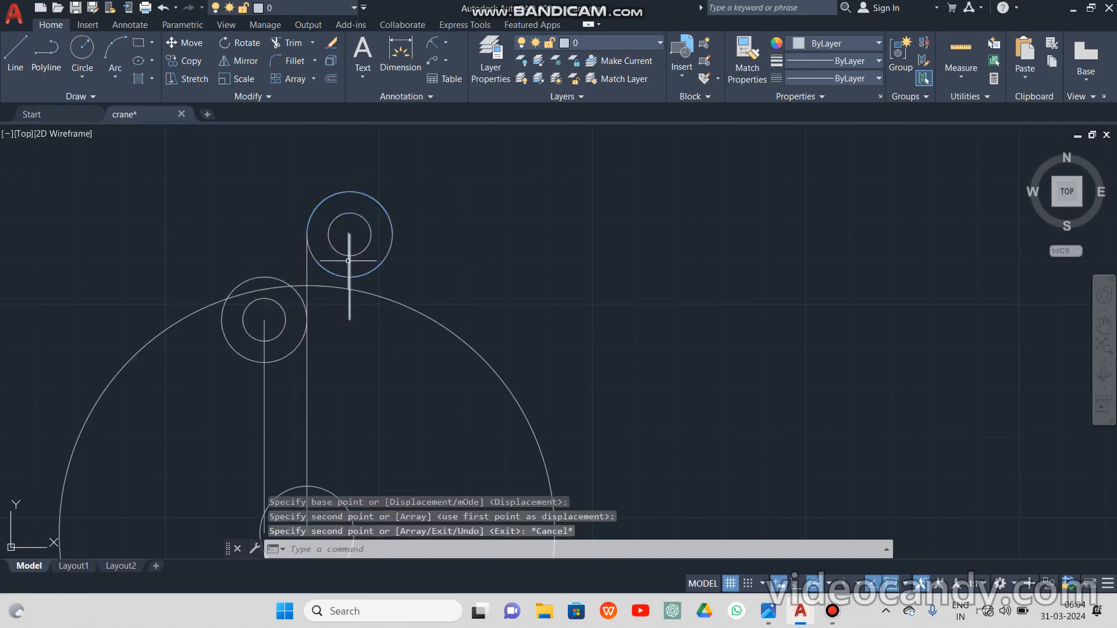
click(309, 267)
click(307, 368)
click(265, 377)
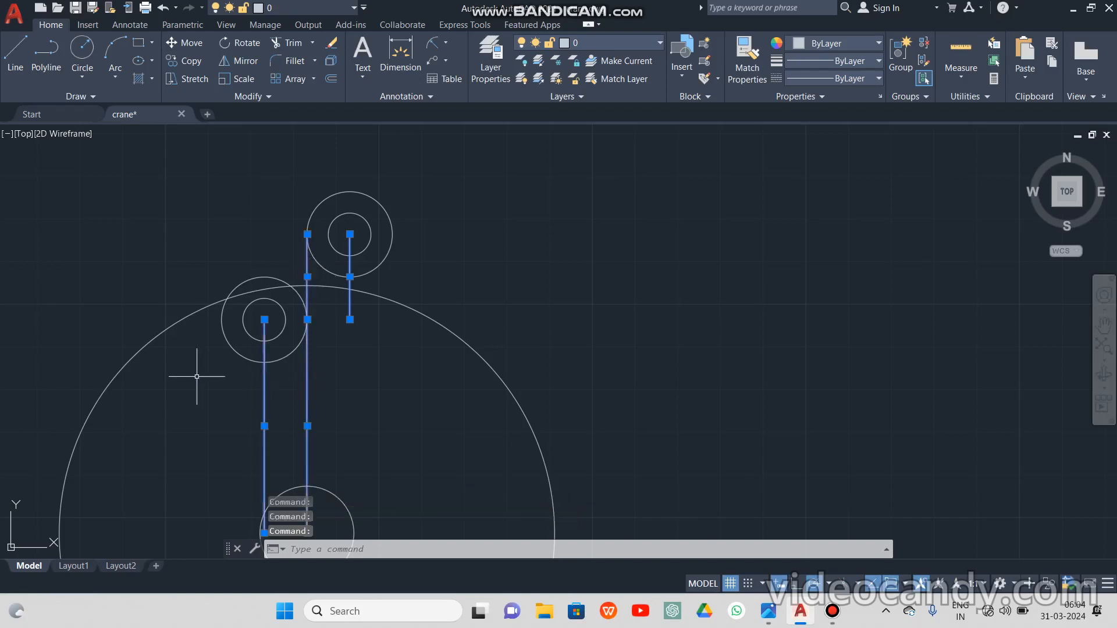
key(Delete)
scroll(221, 366, down, 4)
scroll(232, 387, up, 2)
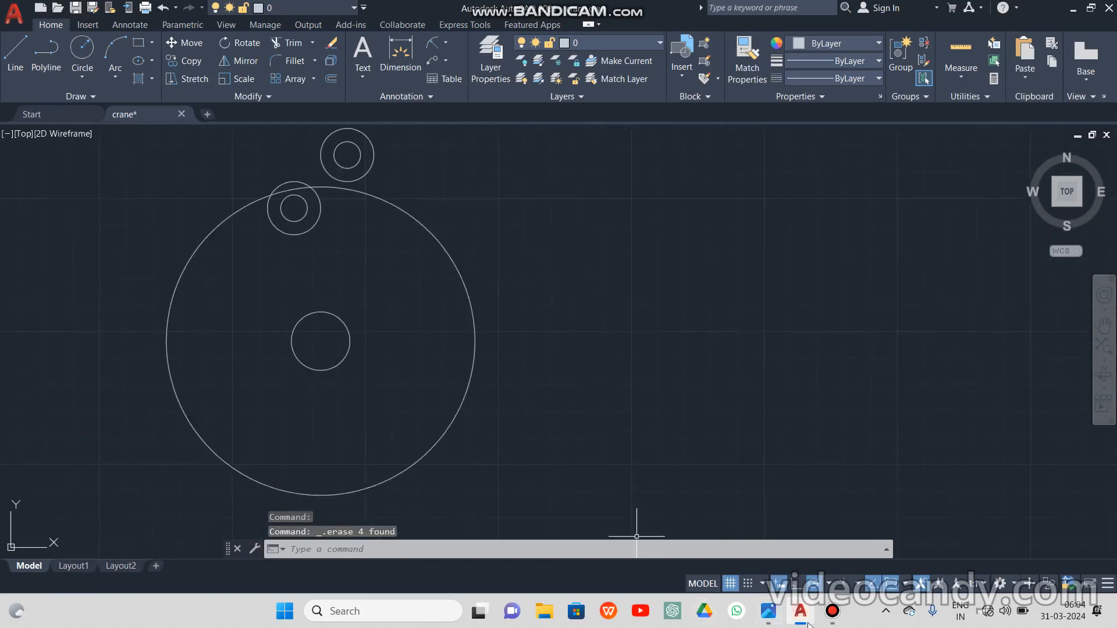
Check the slot dimensions in the reference image and draw a circle of radius 40 at the main circles' centre
click(773, 618)
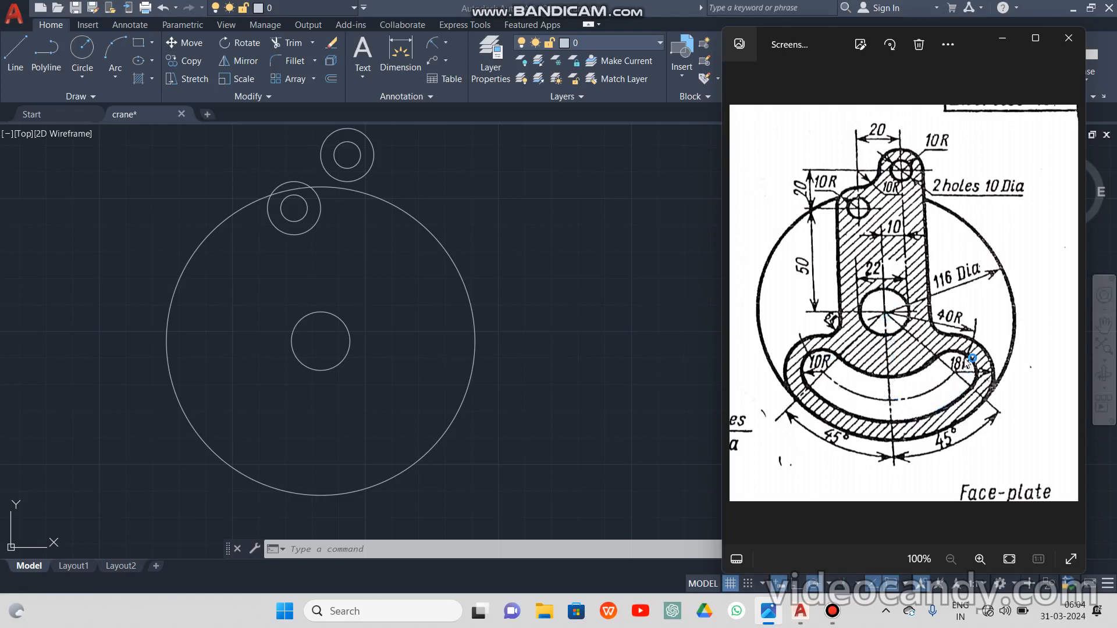
click(996, 37)
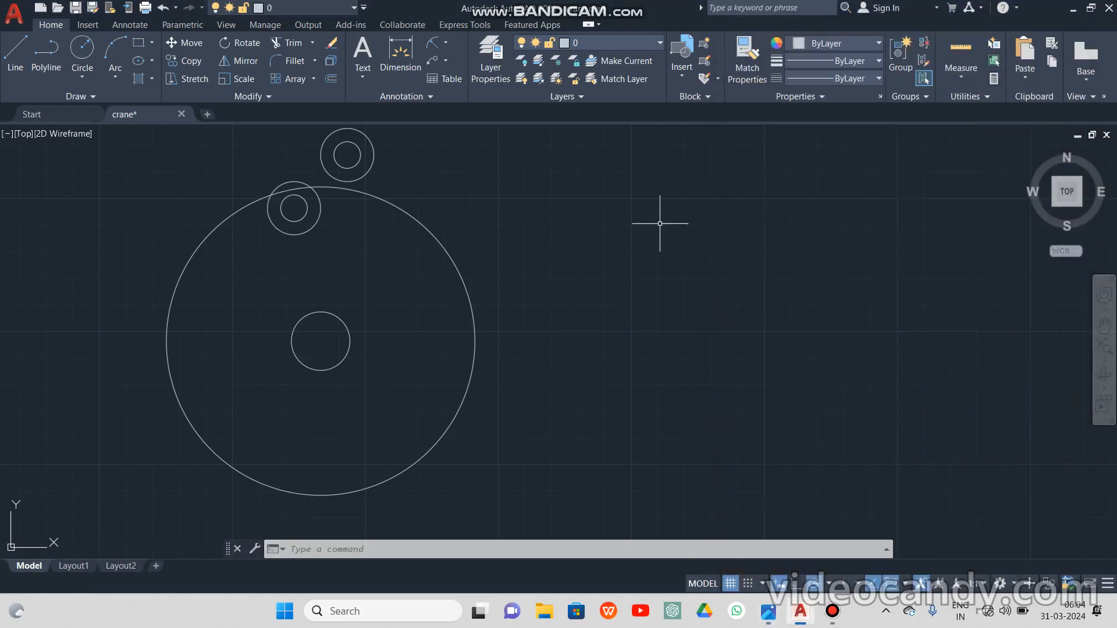
click(81, 46)
click(321, 340)
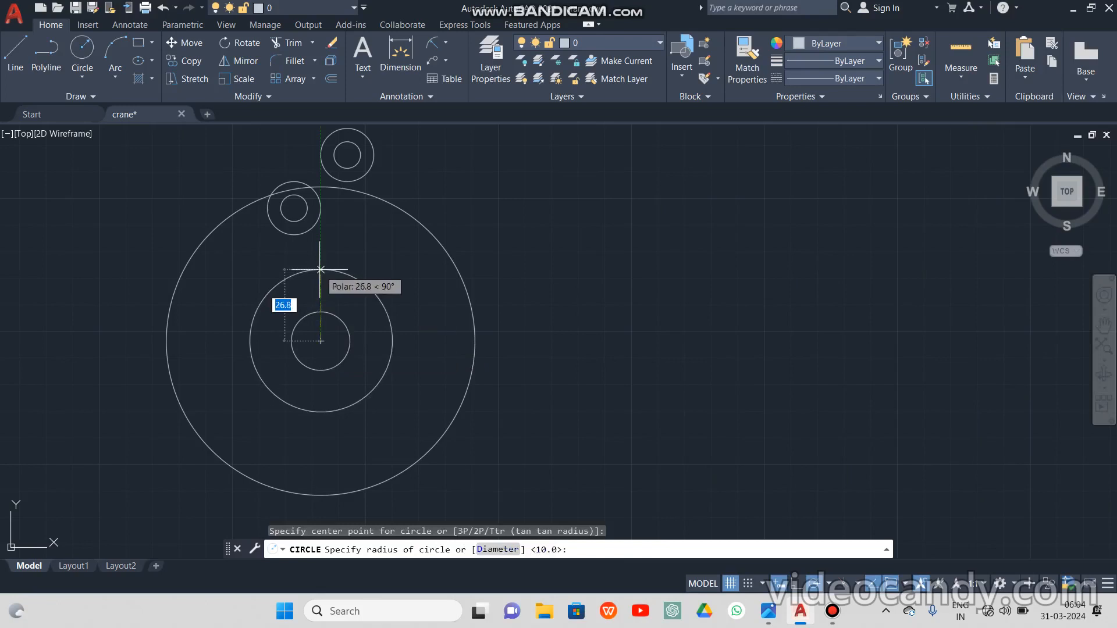
text(40)
key(Return)
scroll(319, 262, down, 2)
middle_drag(344, 341, 424, 354)
scroll(424, 354, up, 2)
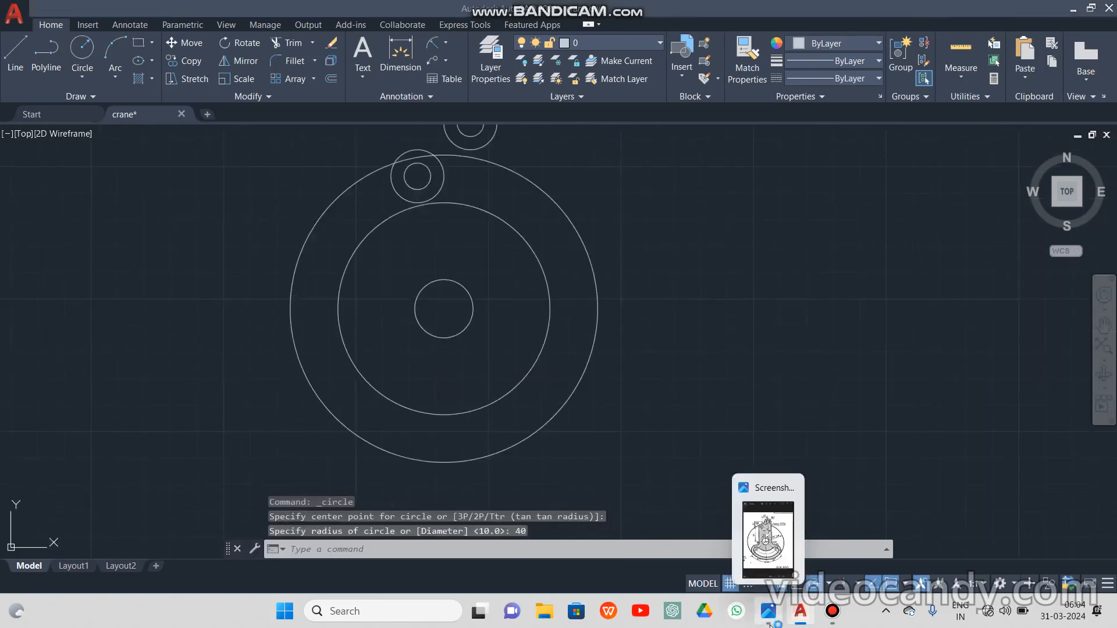
Check the slot angles in the reference image and draw a vertical line from the main centre down past the outer circle
click(769, 536)
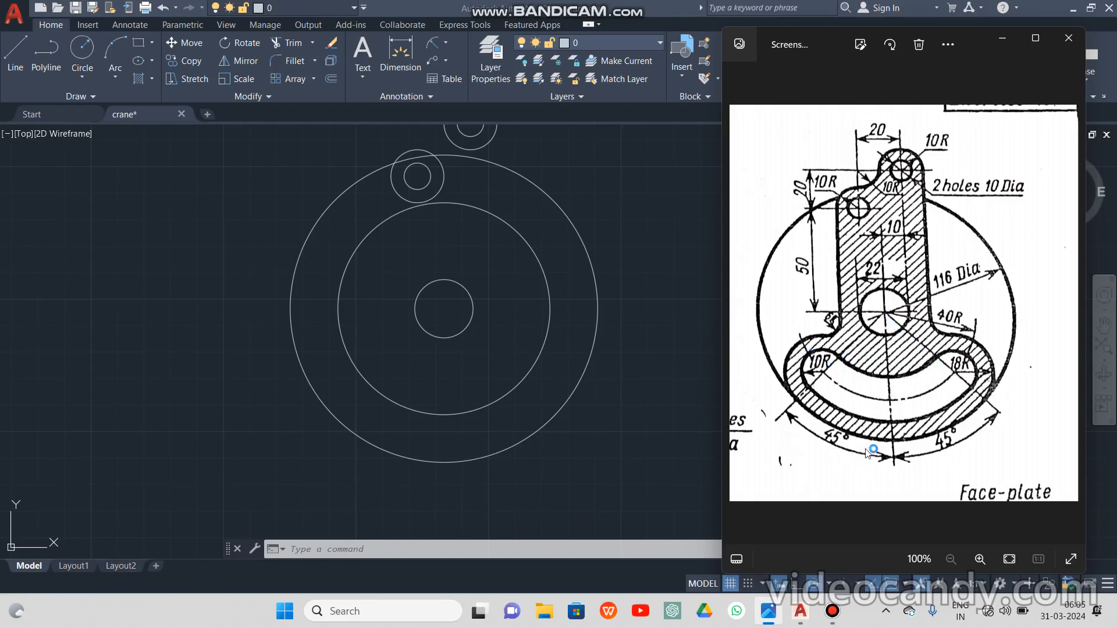
click(1002, 38)
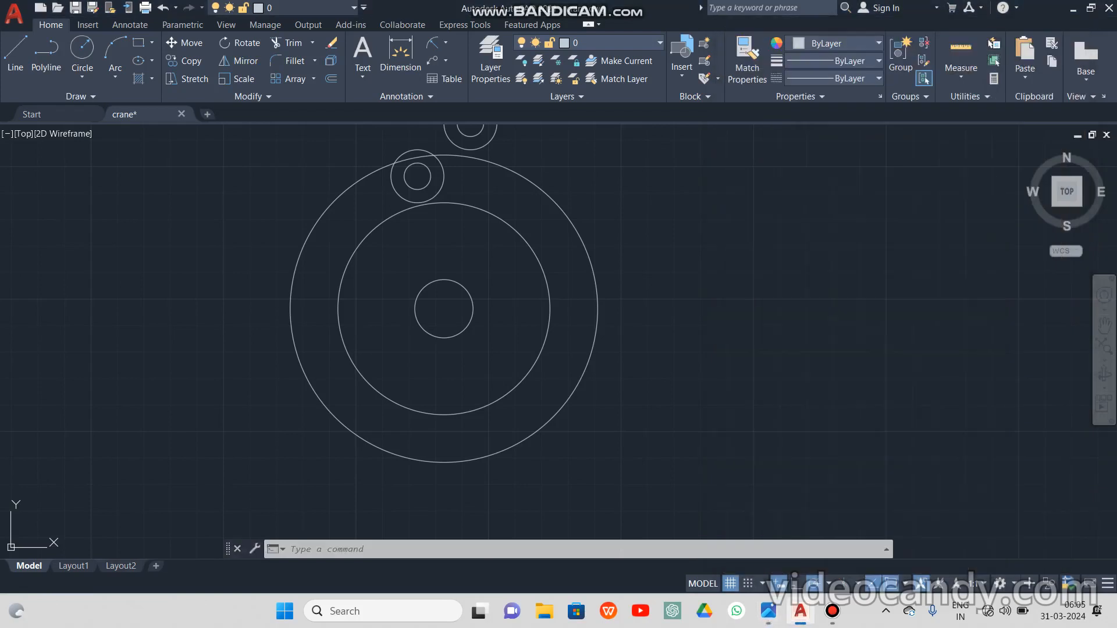
click(14, 58)
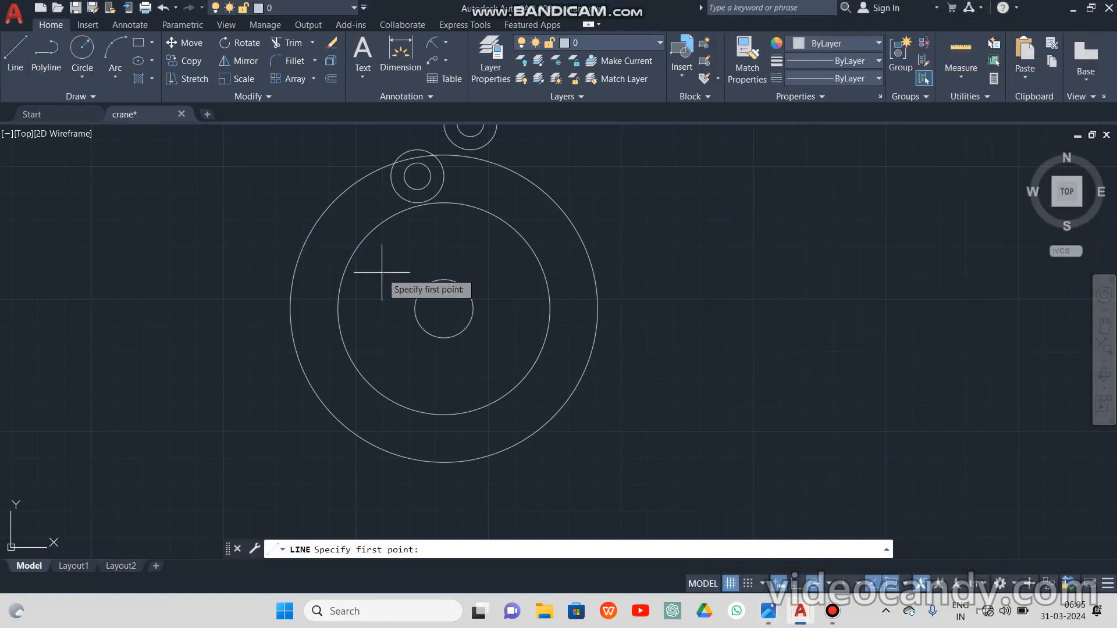
click(445, 311)
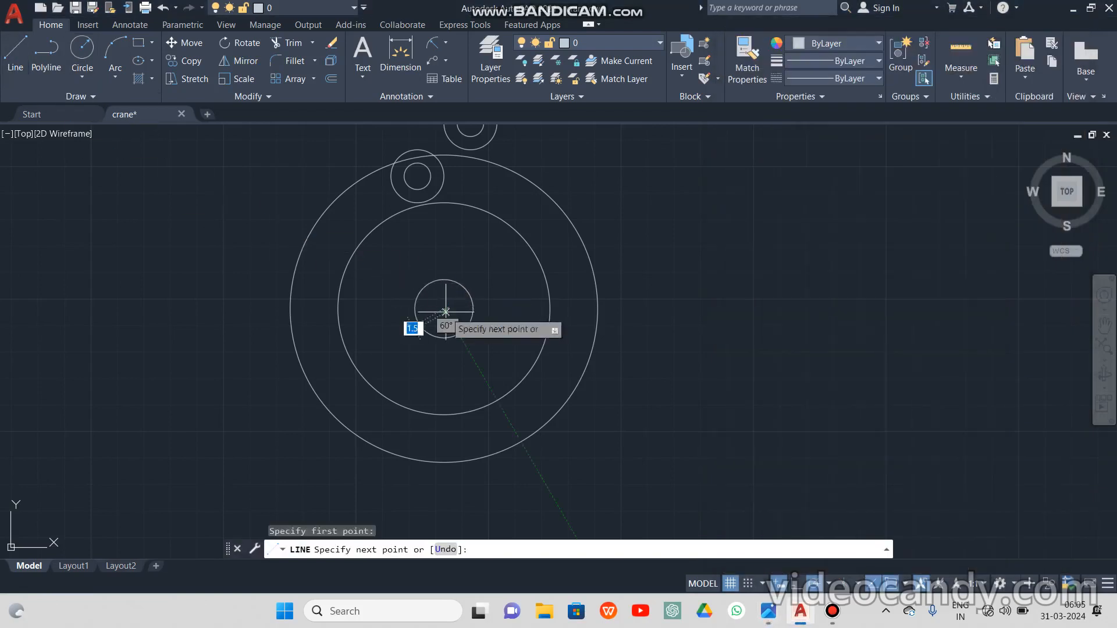
click(444, 496)
key(Escape)
Draw a line from the main centre down to the right at 315°, 80 long
click(14, 58)
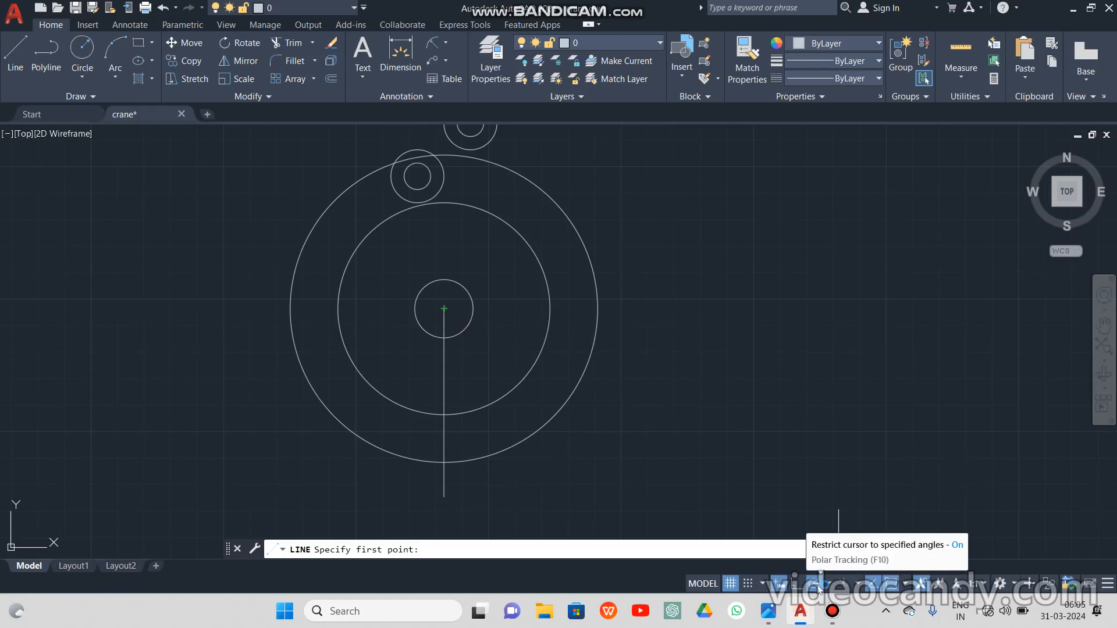
click(444, 308)
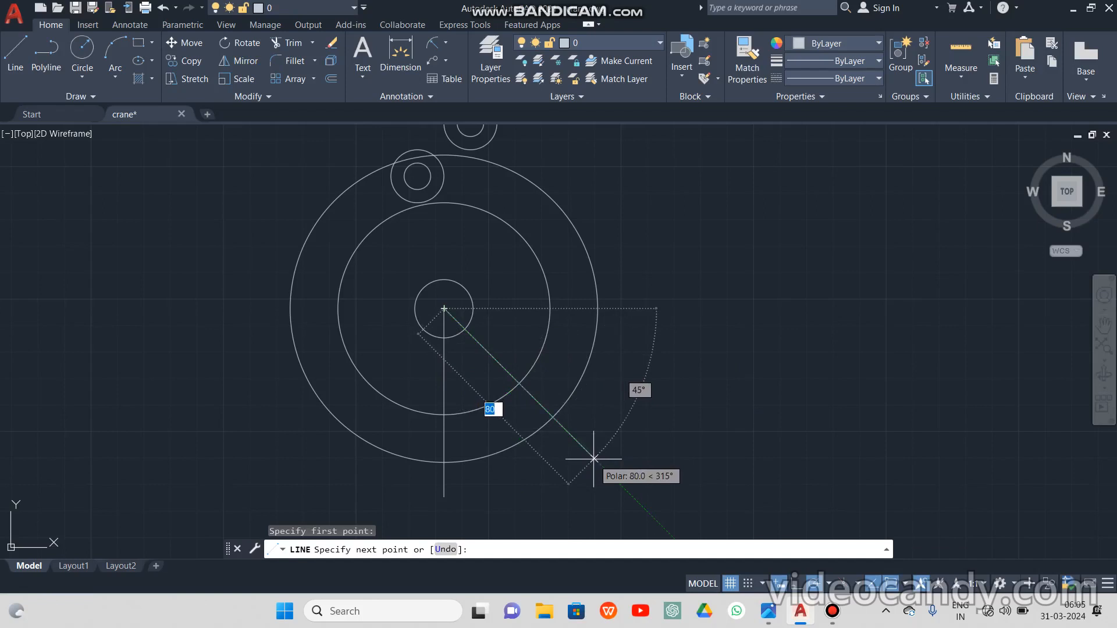
click(594, 459)
key(Escape)
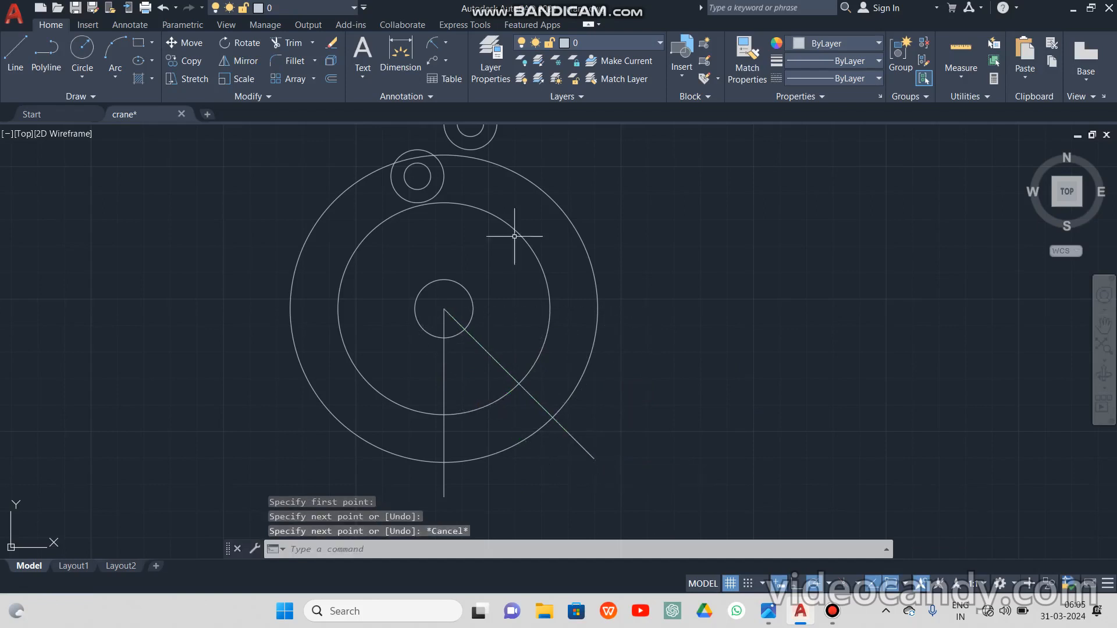
Add an angular dimension between the vertical line and the lower-right diagonal line, placed outside the outer circle
click(445, 43)
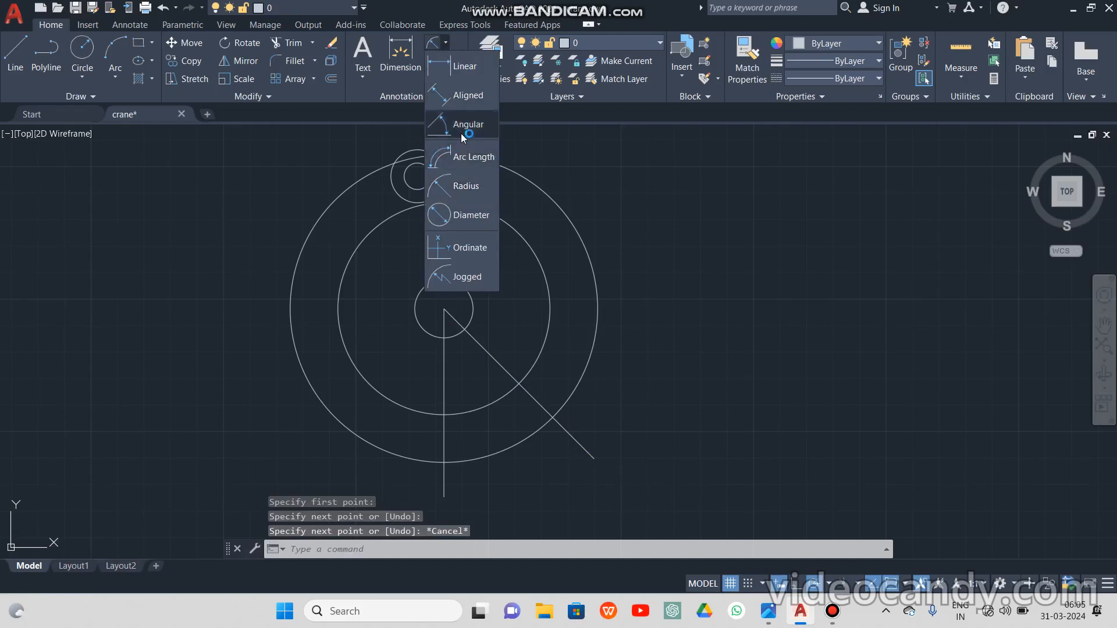
click(461, 134)
click(444, 430)
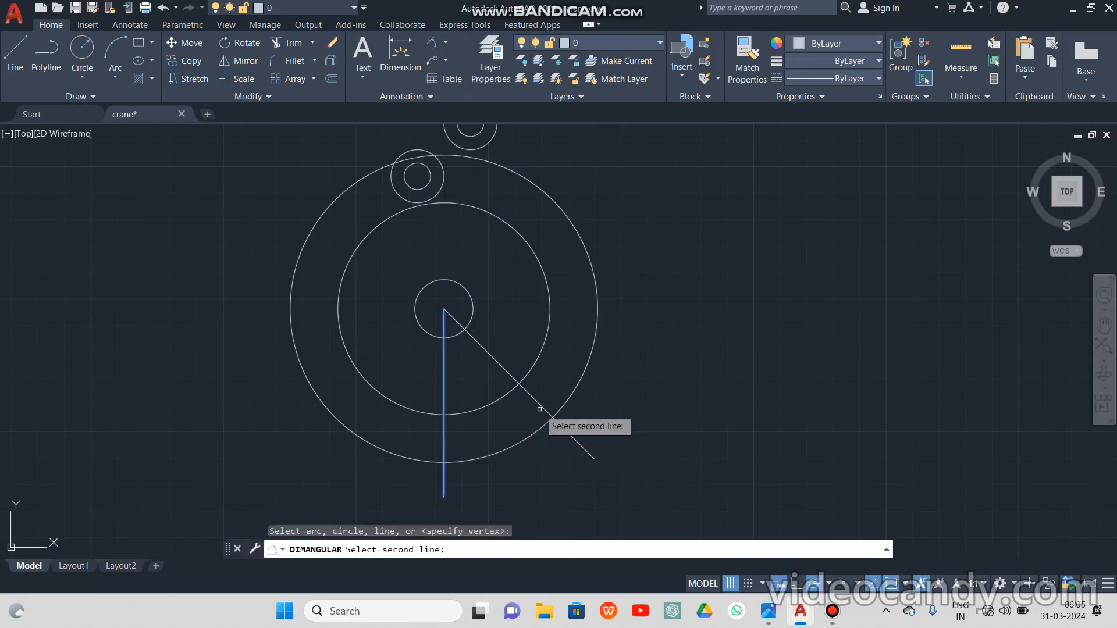
click(540, 409)
click(513, 465)
scroll(519, 475, up, 2)
scroll(519, 474, down, 2)
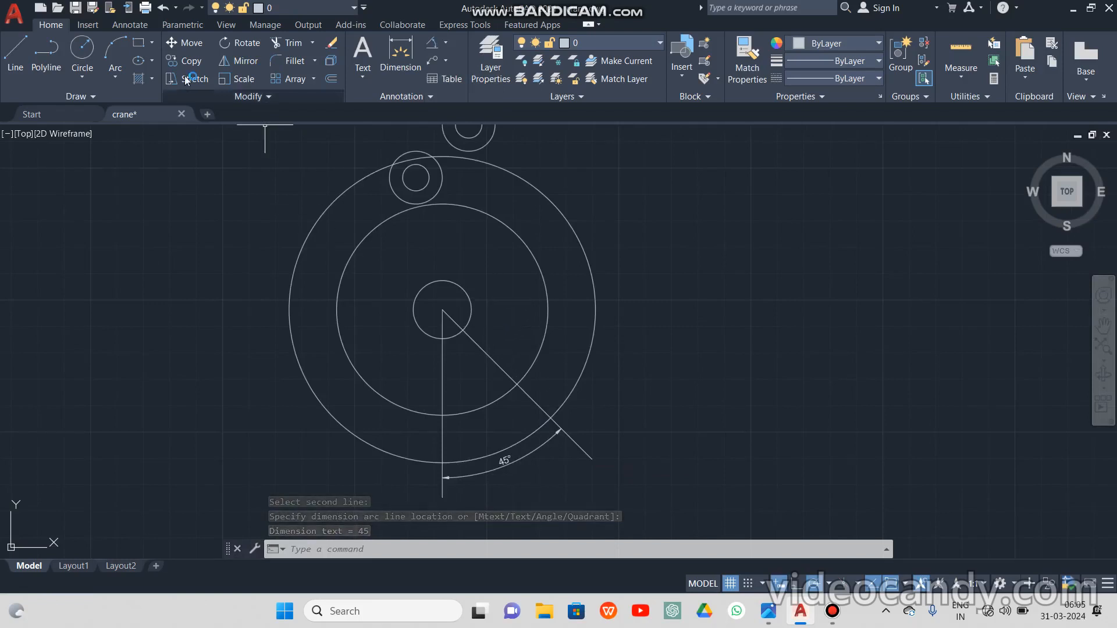
Draw a line from the main centre down to the left at 225°, about 79.9 long
click(14, 55)
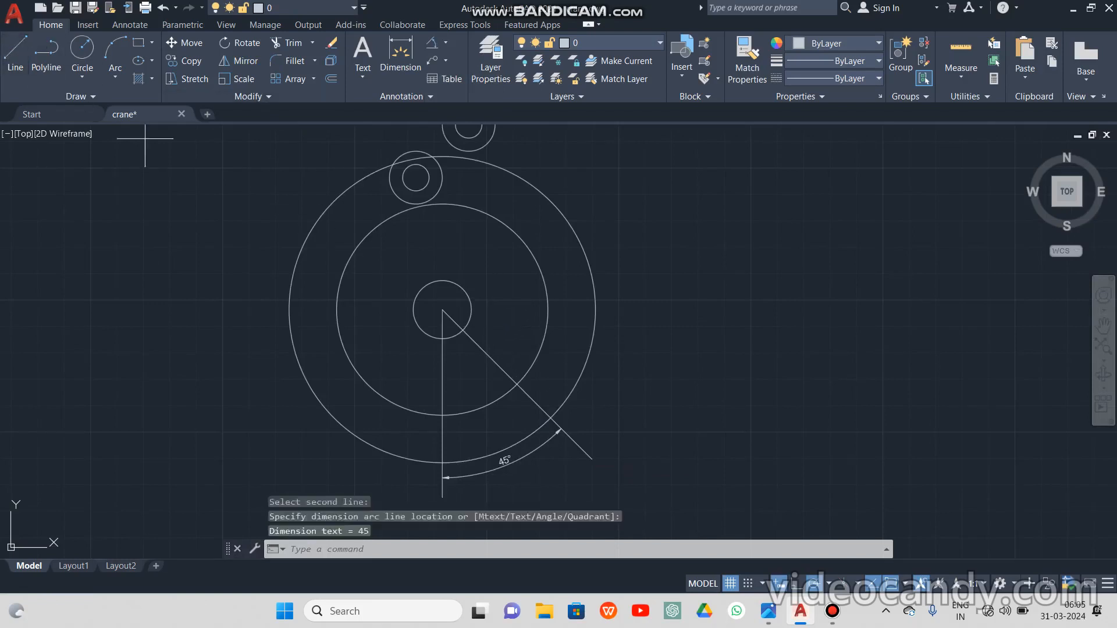
click(442, 310)
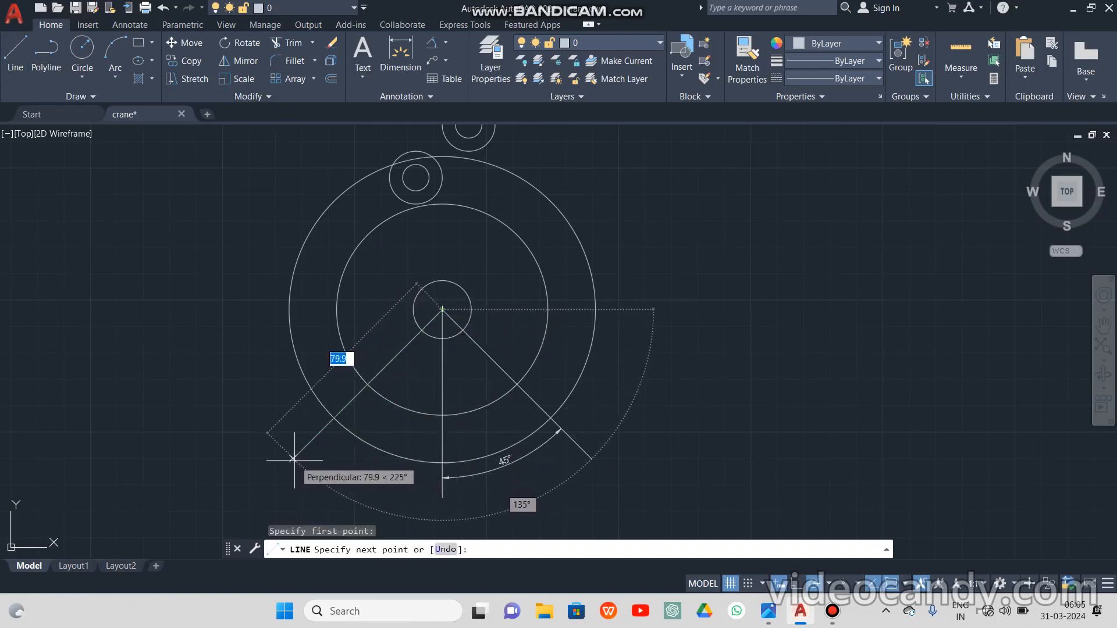
click(293, 459)
key(Escape)
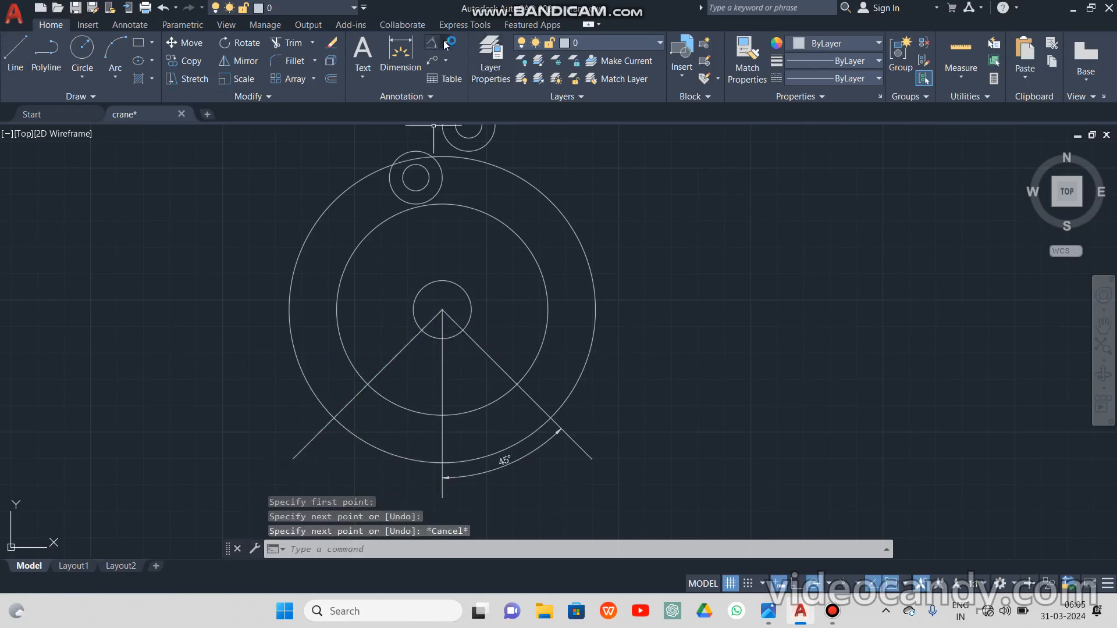
Add an angular dimension between the lower-left diagonal line and the vertical line, placed inside the outer circle
click(430, 44)
click(358, 394)
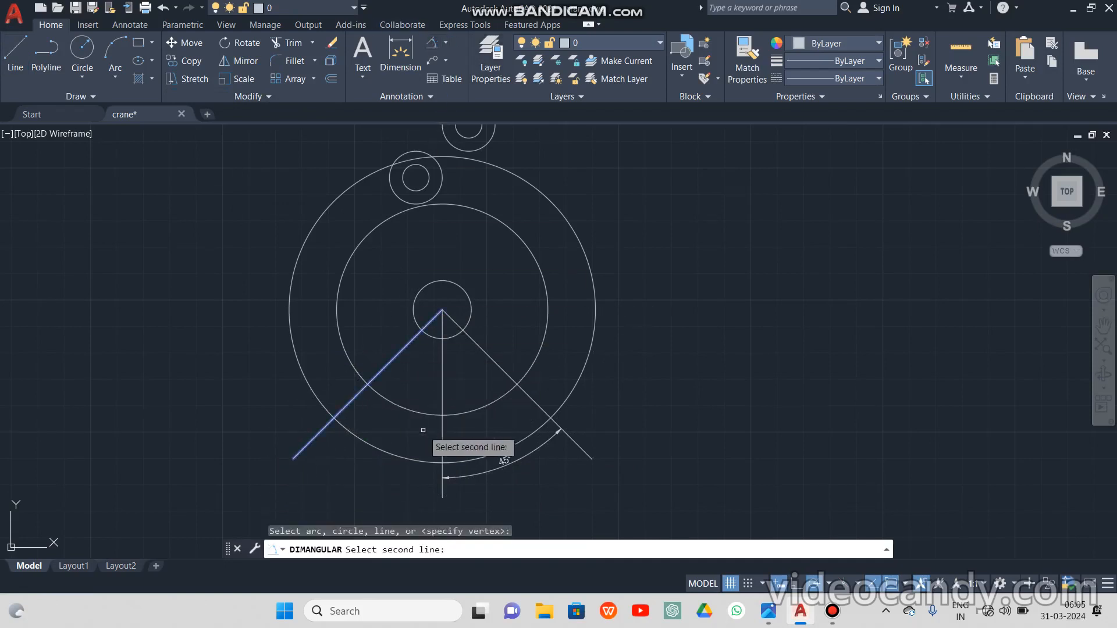
click(446, 435)
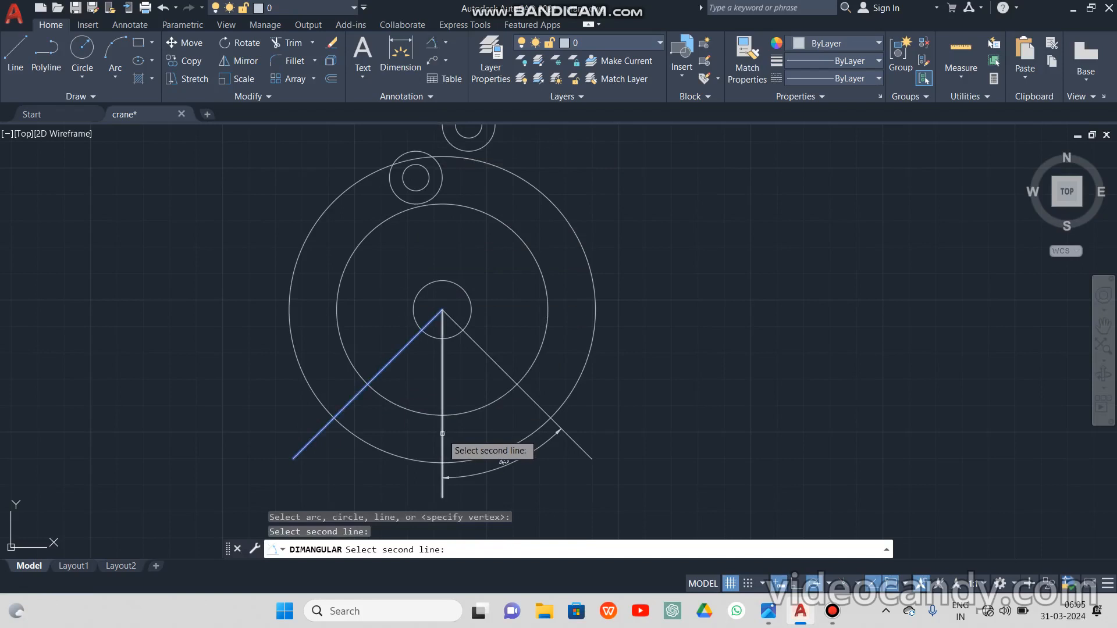
click(442, 437)
click(421, 441)
scroll(435, 447, up, 2)
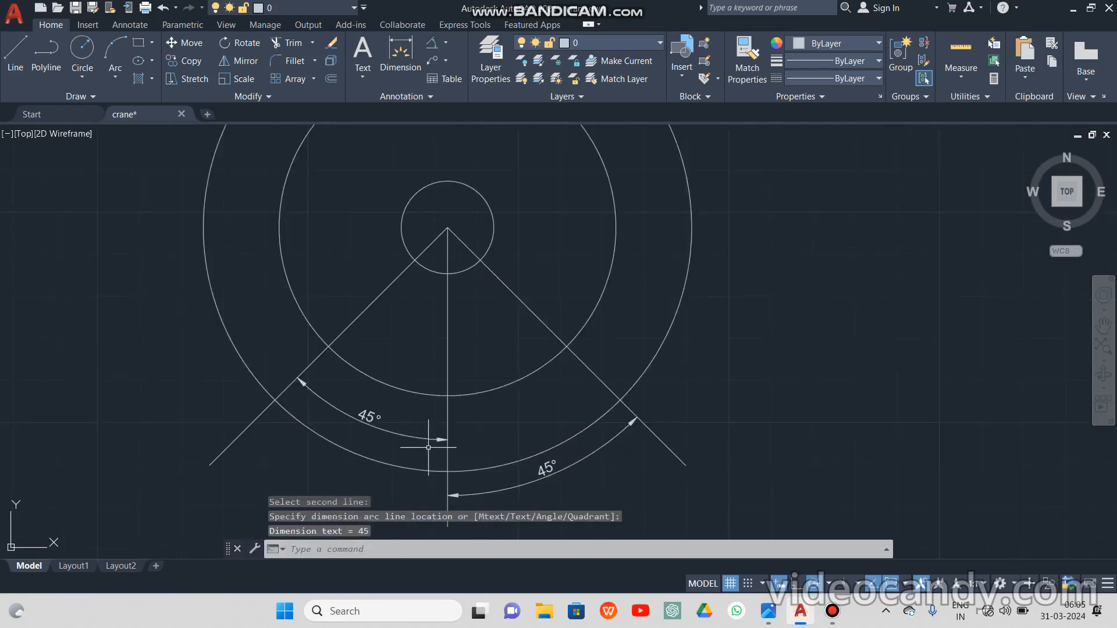
key(Escape)
Try erasing the three radial lines with both angular dimensions, and undo the erasure
click(404, 435)
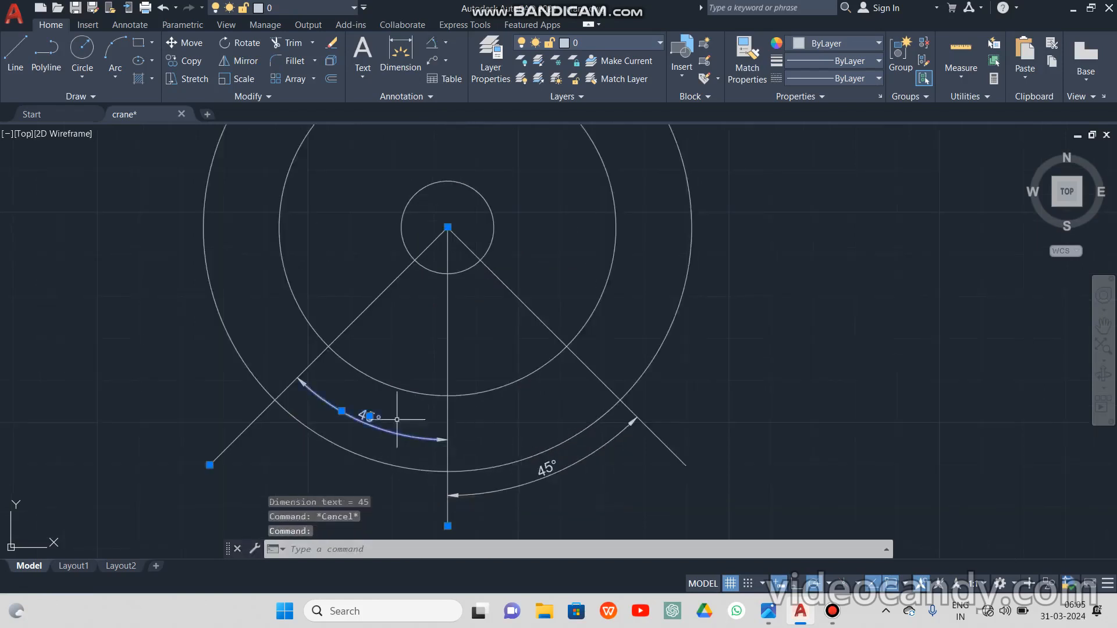
click(368, 304)
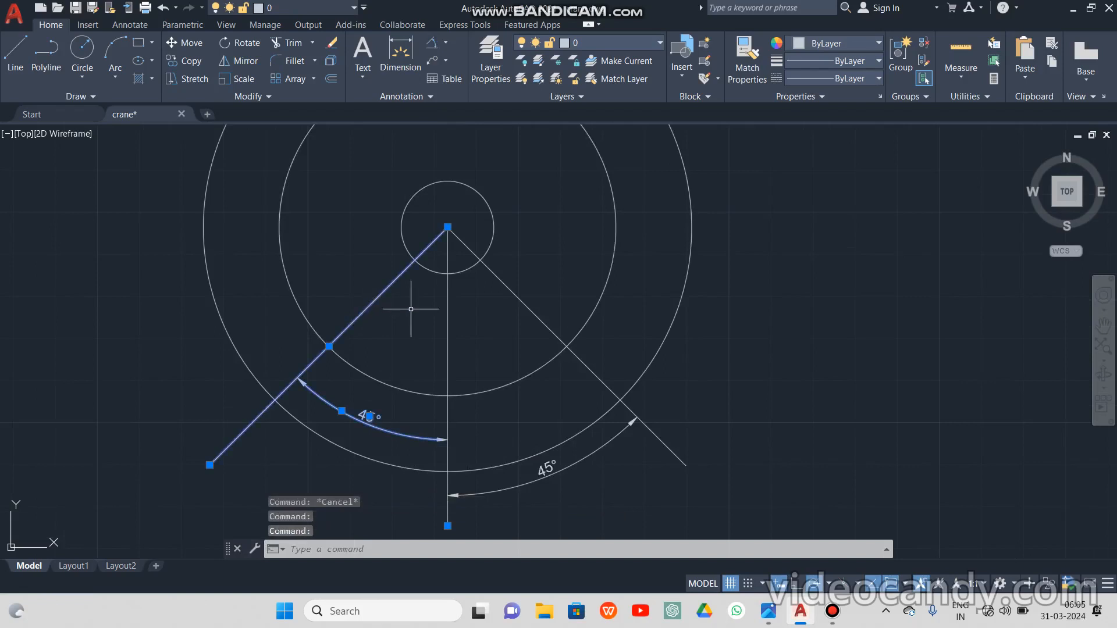
click(448, 326)
click(589, 455)
click(590, 370)
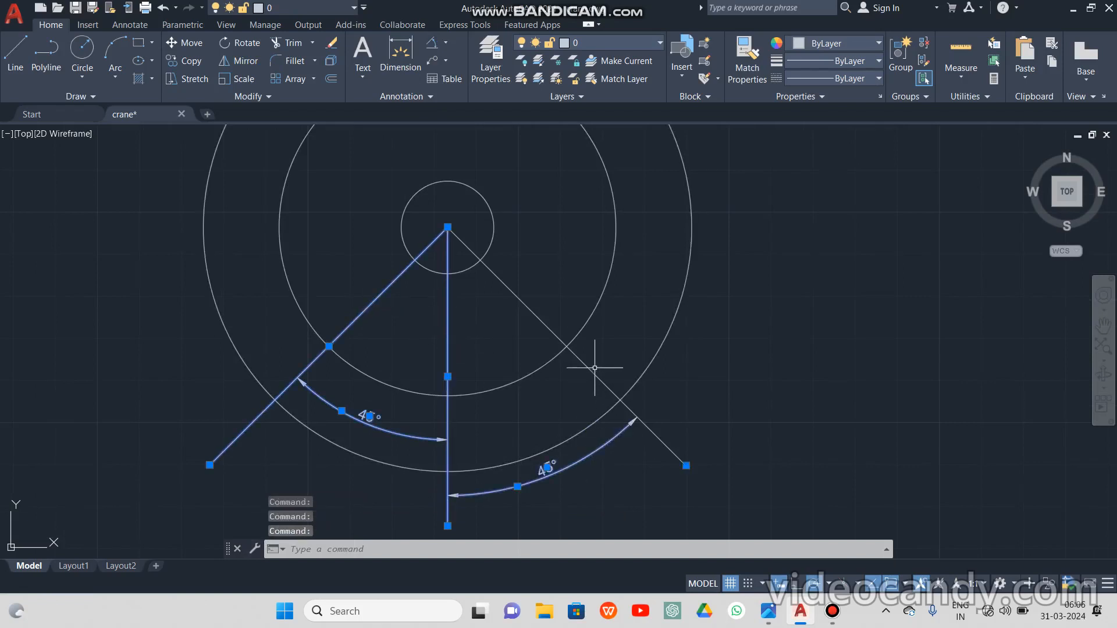
key(Delete)
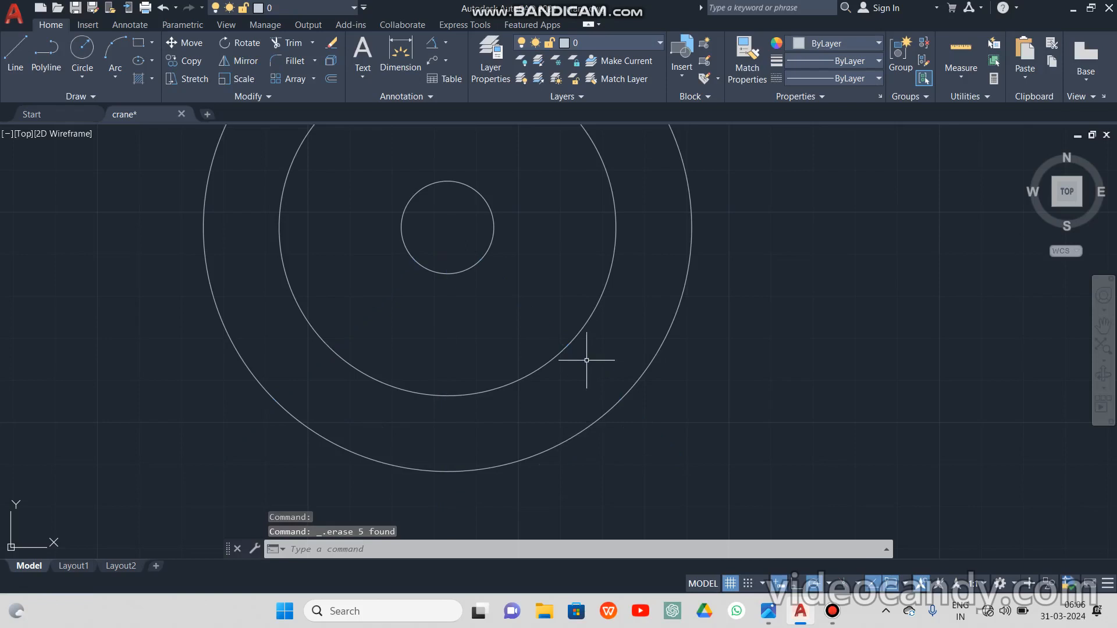
key(ctrl+z)
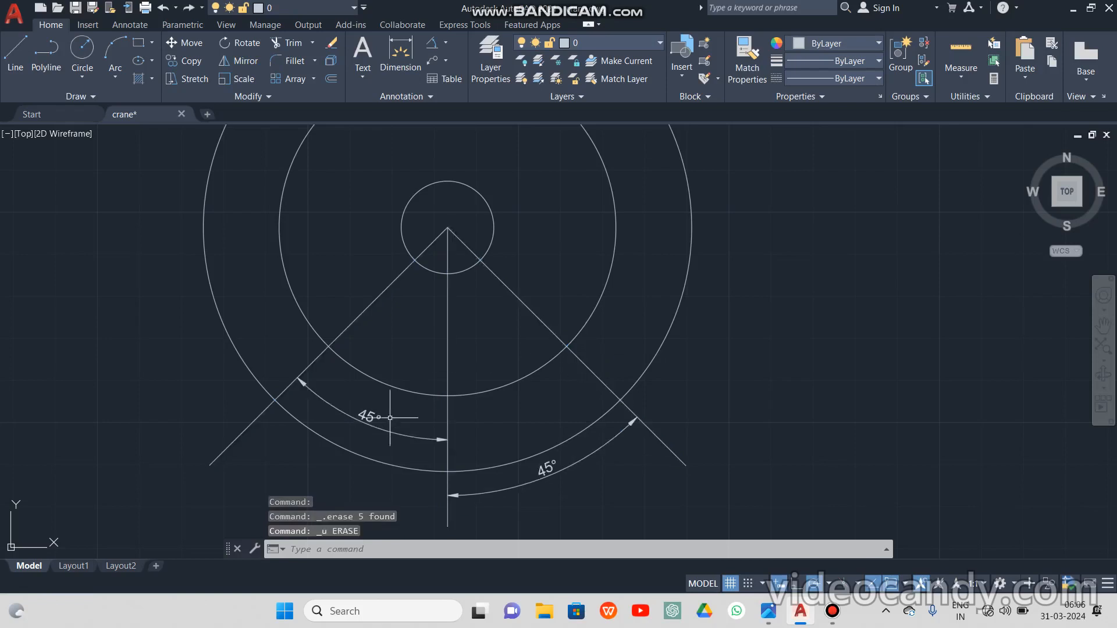
Erase the vertical construction line and both 45° angular dimensions
click(438, 447)
click(447, 445)
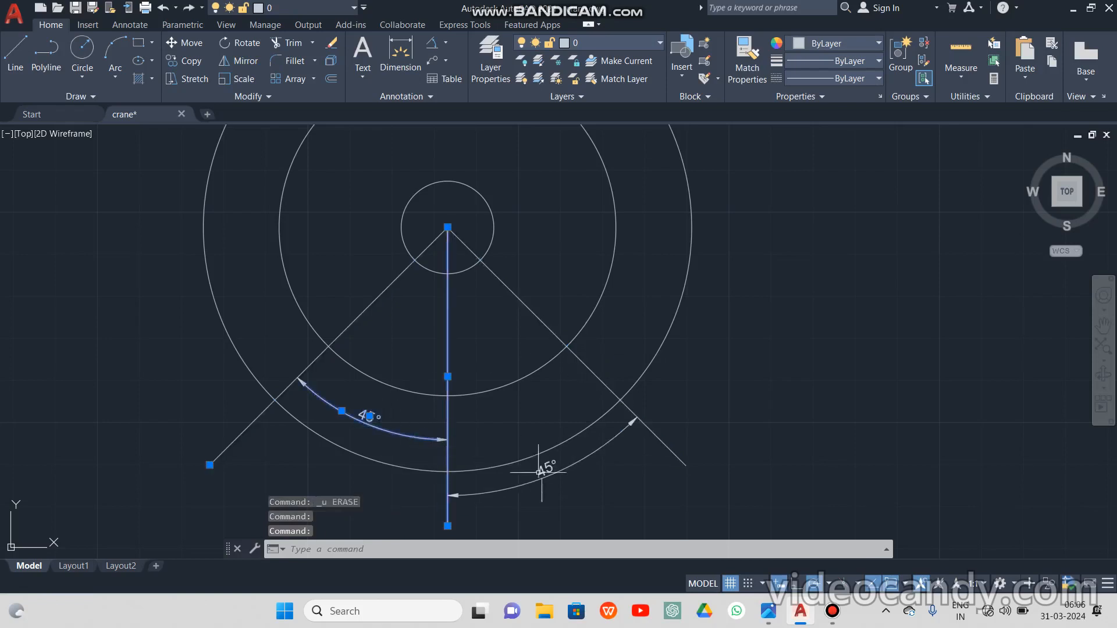
click(552, 473)
key(Delete)
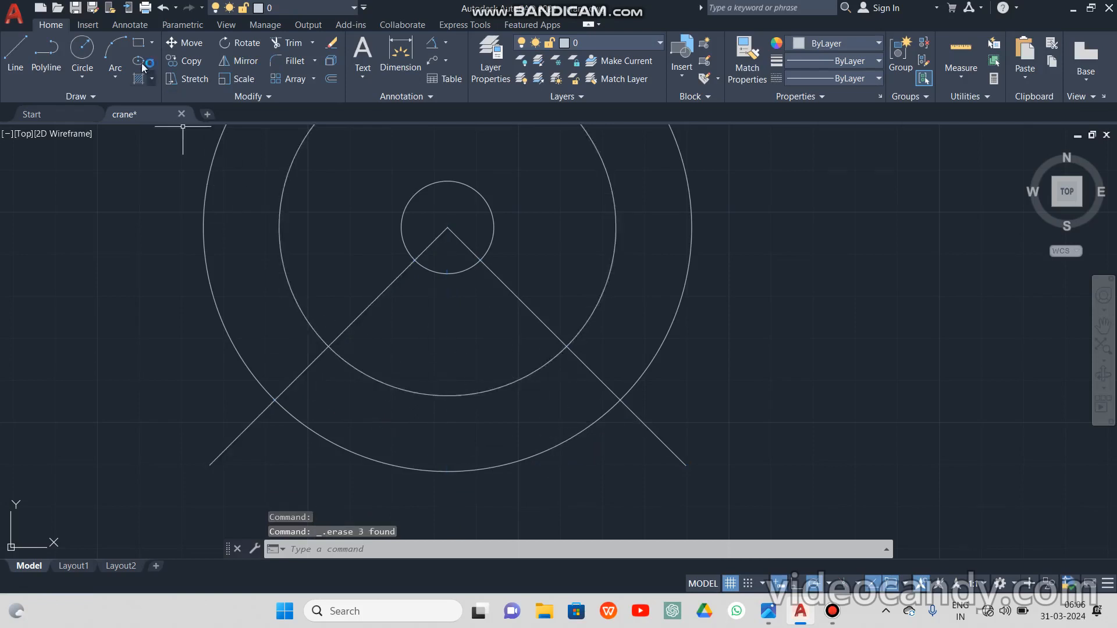
Draw concentric circles of radius 10 and 18 where the lower-left diagonal line crosses the 40-radius circle
click(82, 52)
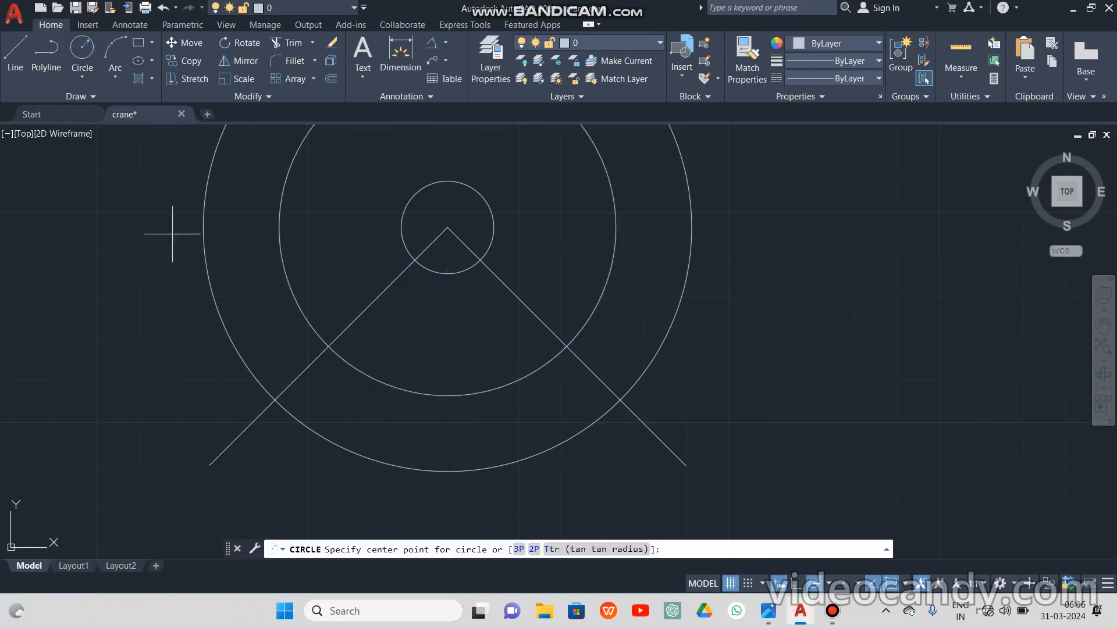
click(329, 347)
text(10)
key(Return)
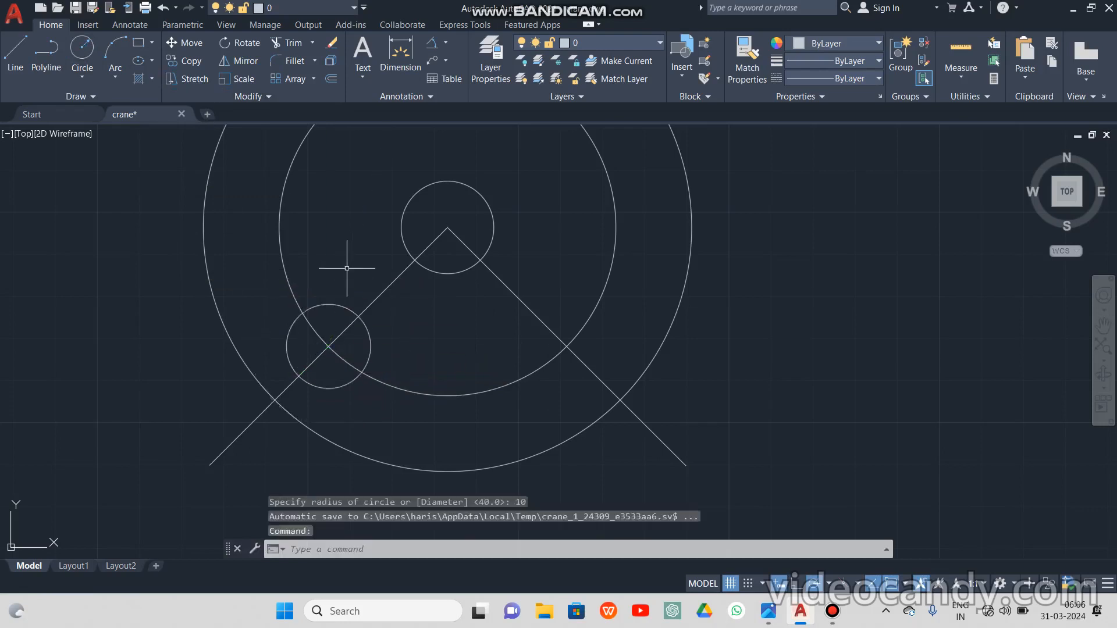
click(82, 52)
click(329, 346)
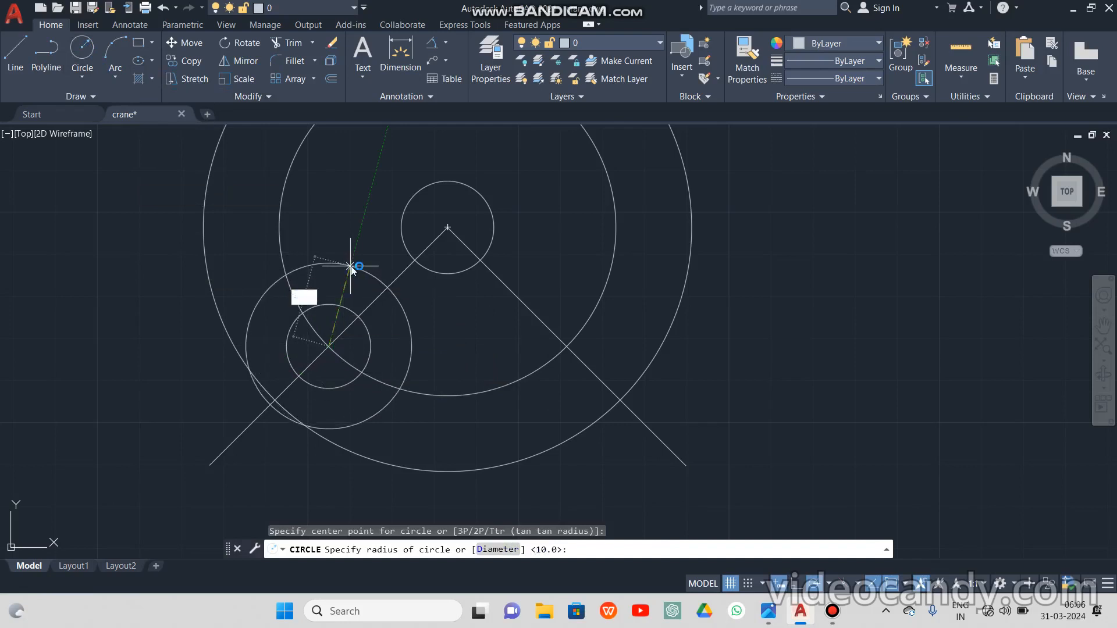
text(18)
key(Return)
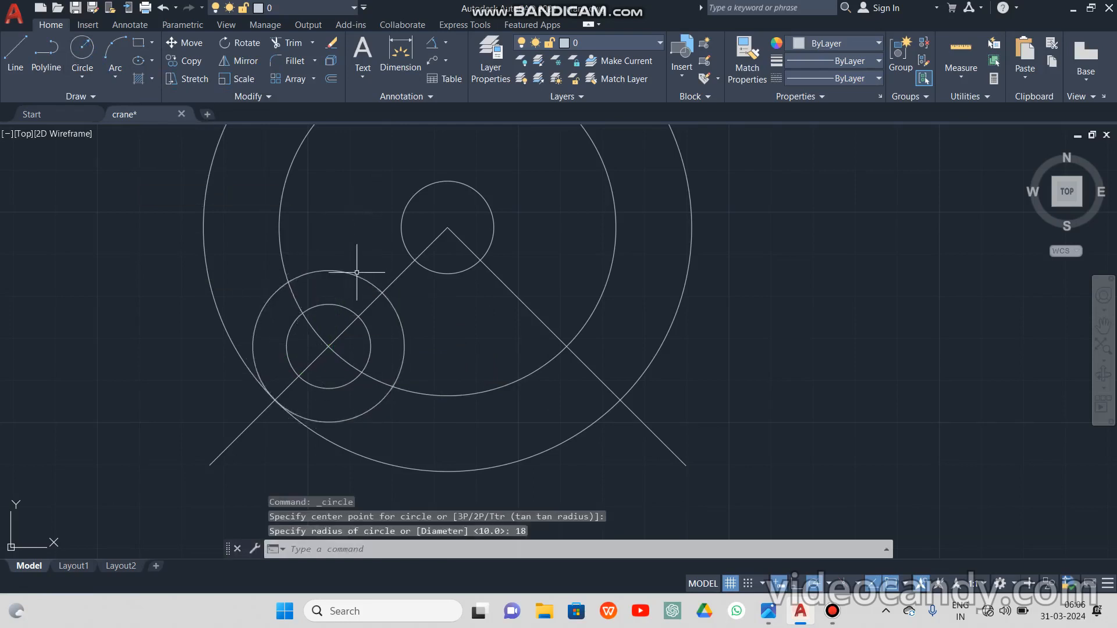
Copy the 10- and 18-radius circles from their centre to where the lower-right diagonal line crosses the 40-radius circle
click(349, 313)
right_click(357, 197)
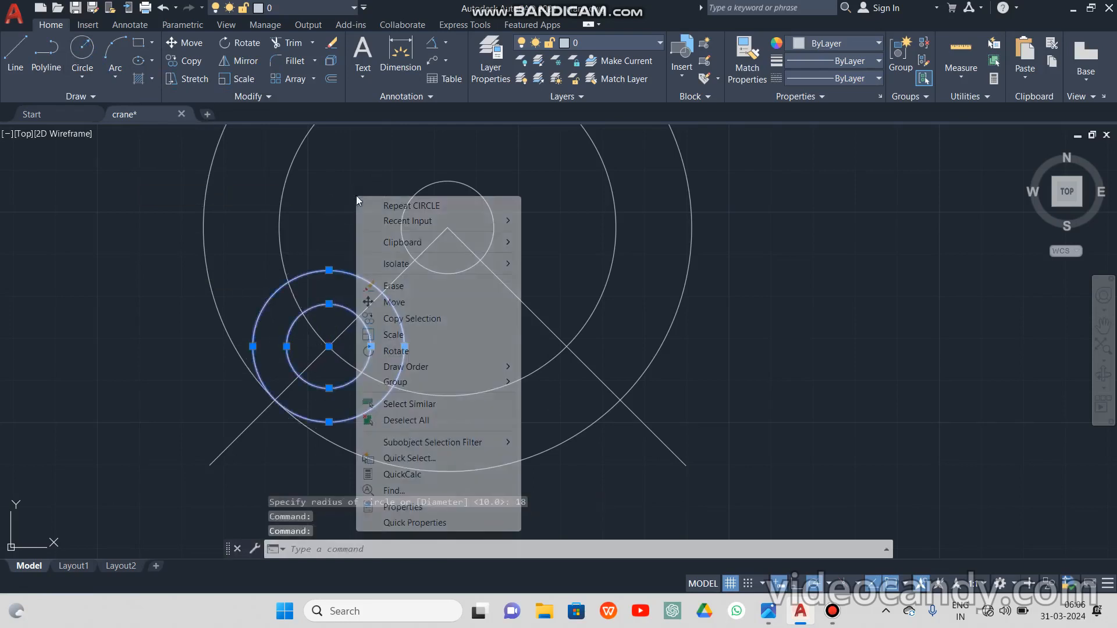
click(411, 318)
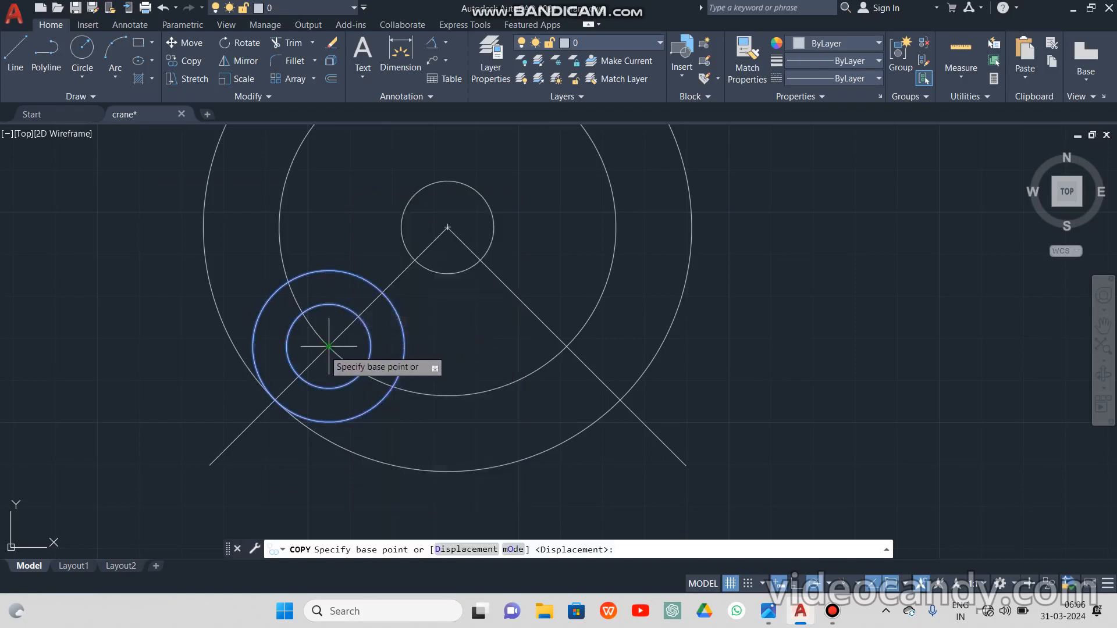
click(329, 346)
click(566, 346)
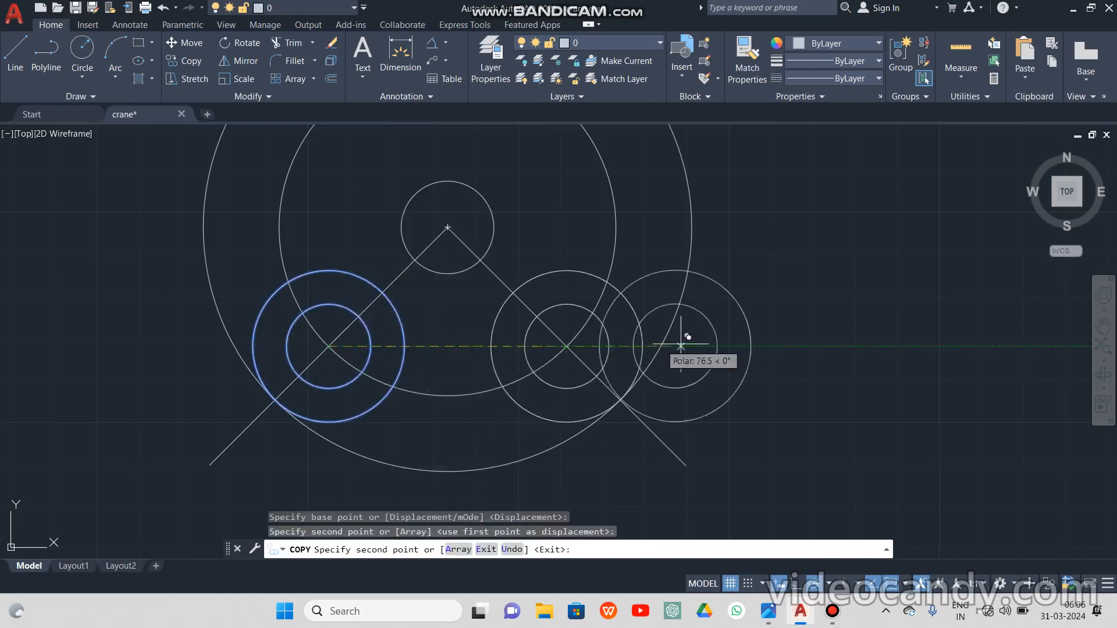
key(Escape)
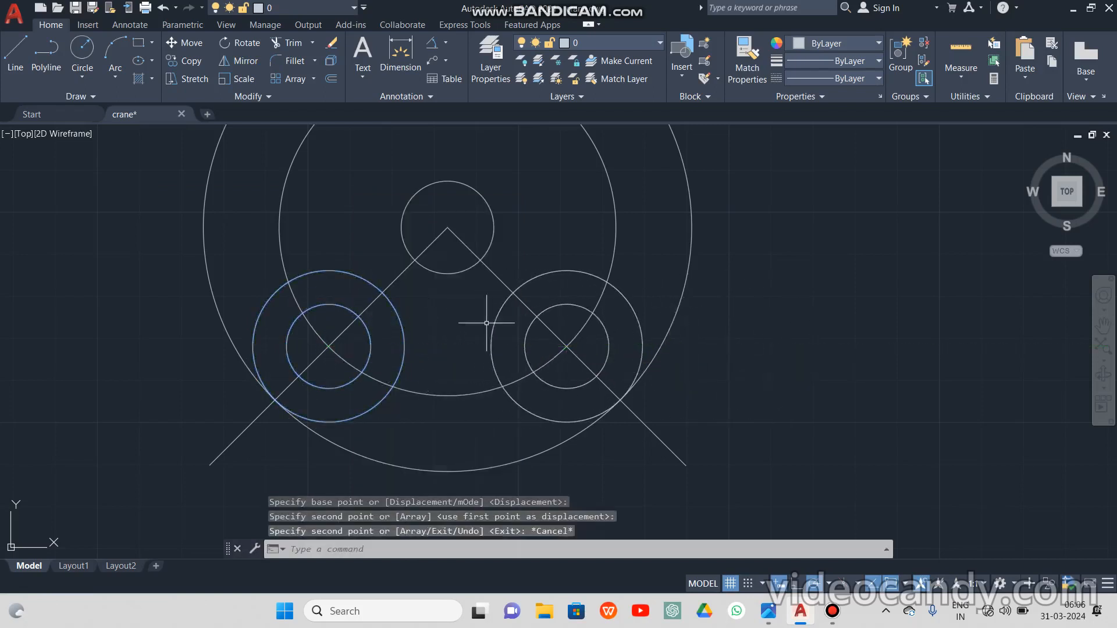
Trim both diagonal lines so only the segments inside the two 18-radius circles remain
click(285, 43)
click(399, 275)
click(437, 240)
click(461, 240)
click(500, 282)
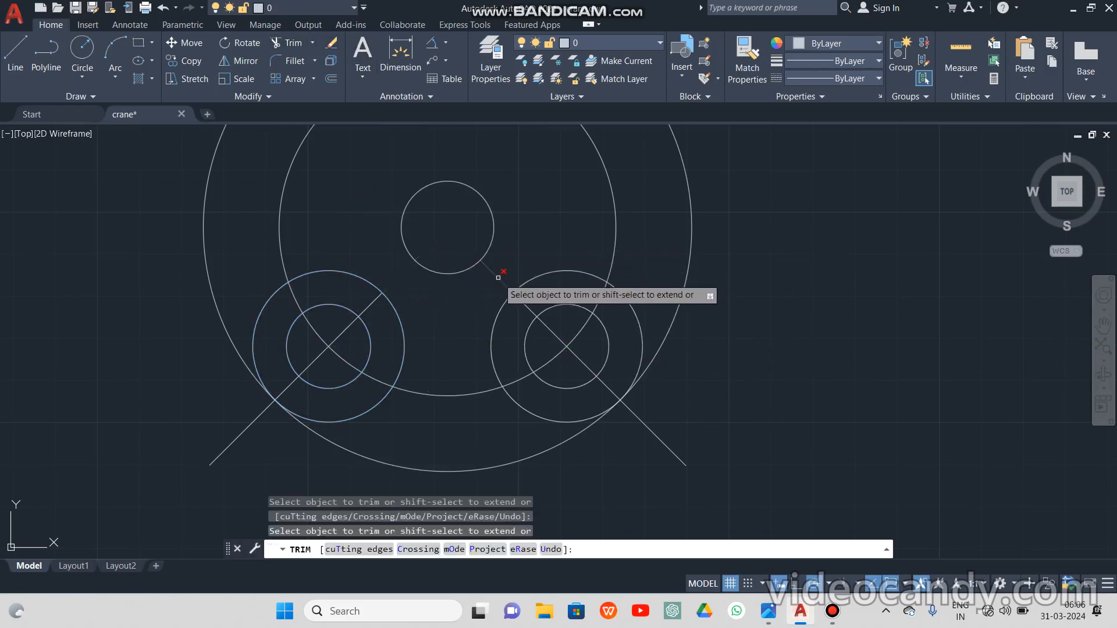
click(642, 420)
click(243, 431)
key(Escape)
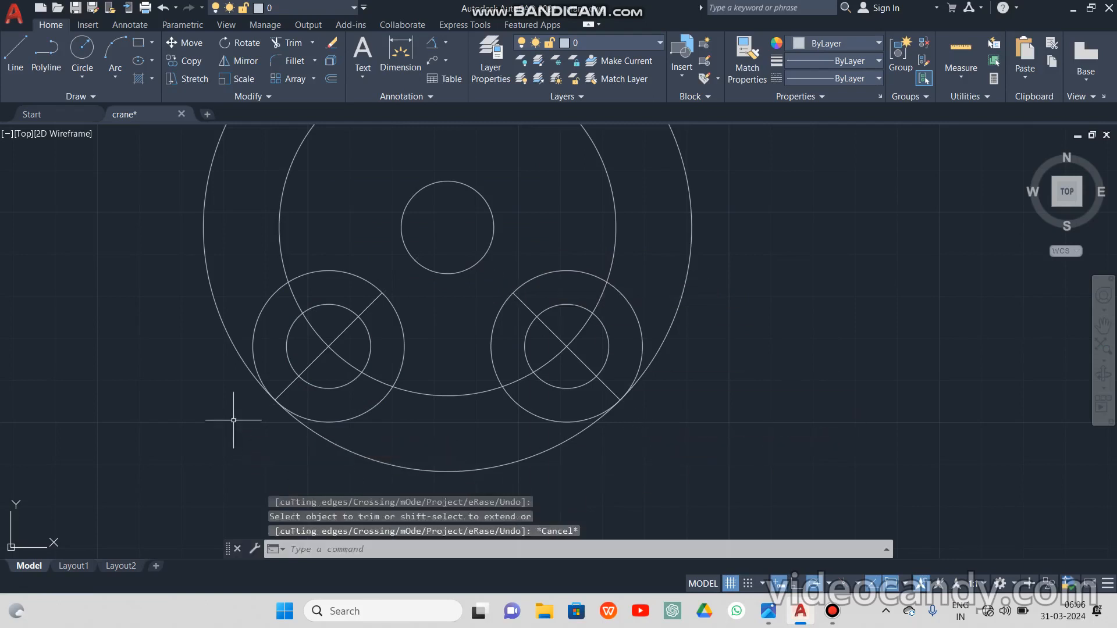
Check the face-plate reference image and trim the 40-radius circle to its lower arc ending on the outer sides of the 10-radius circles
scroll(235, 433, down, 1)
middle_drag(238, 424, 331, 459)
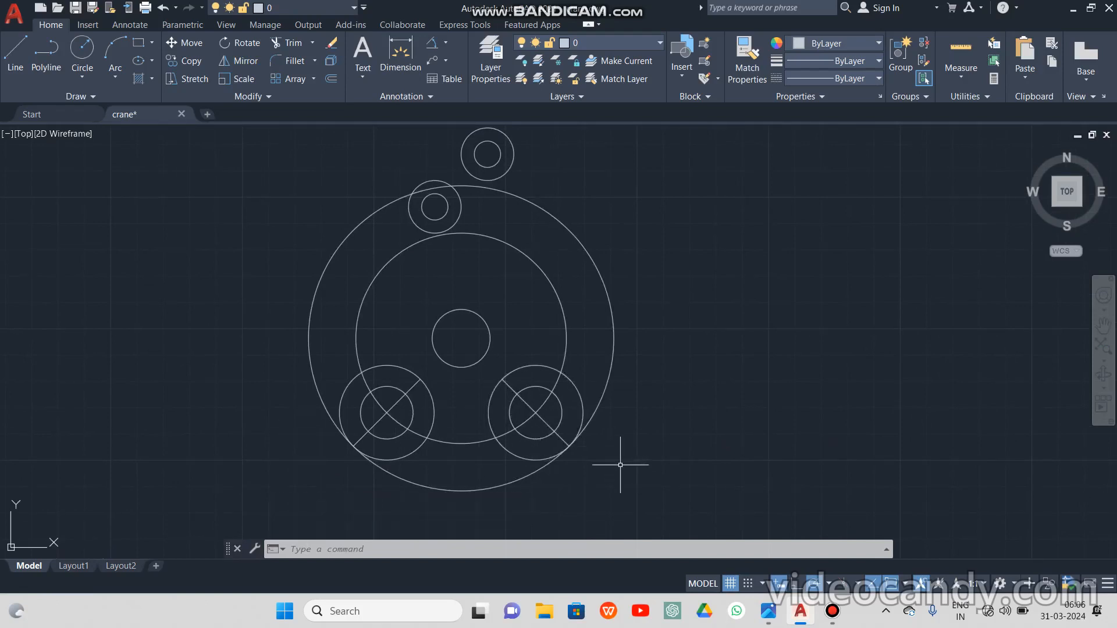
scroll(621, 465, up, 2)
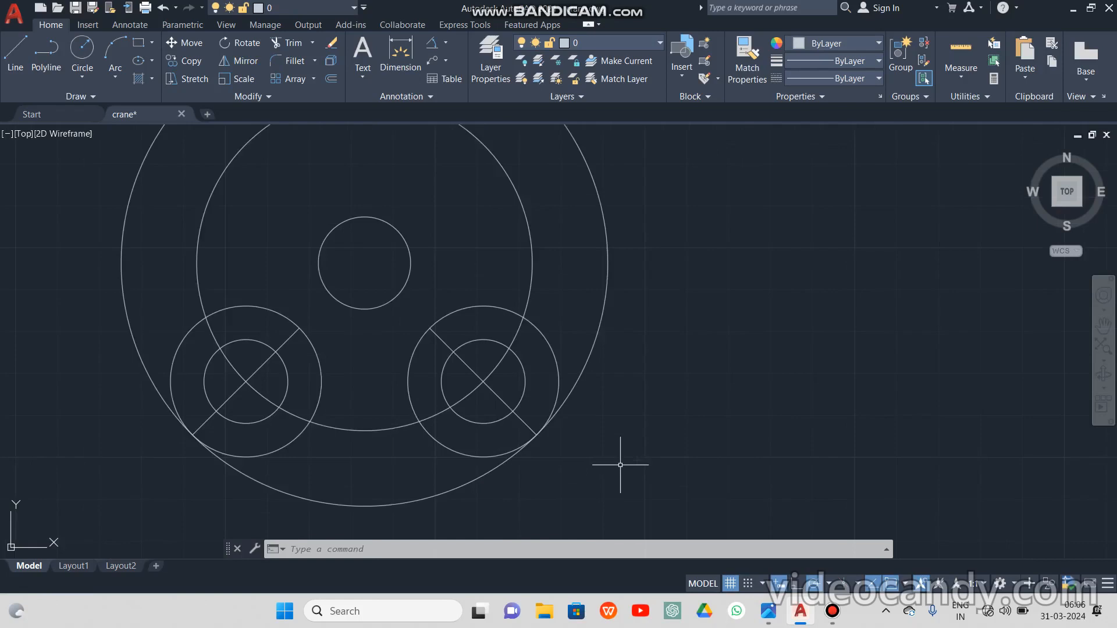
click(767, 611)
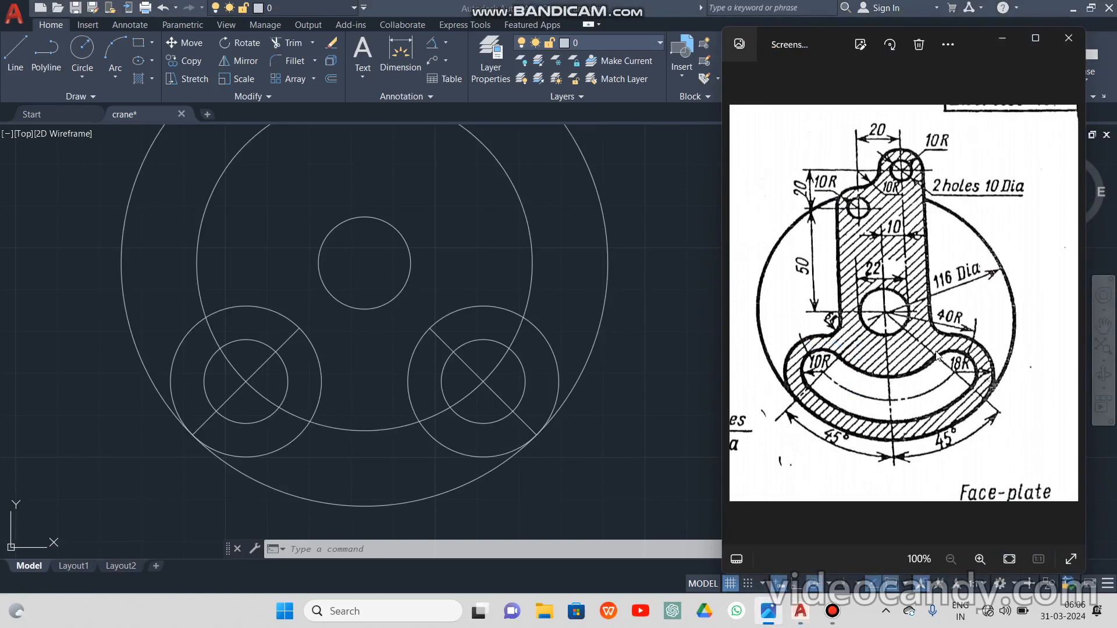
click(1002, 38)
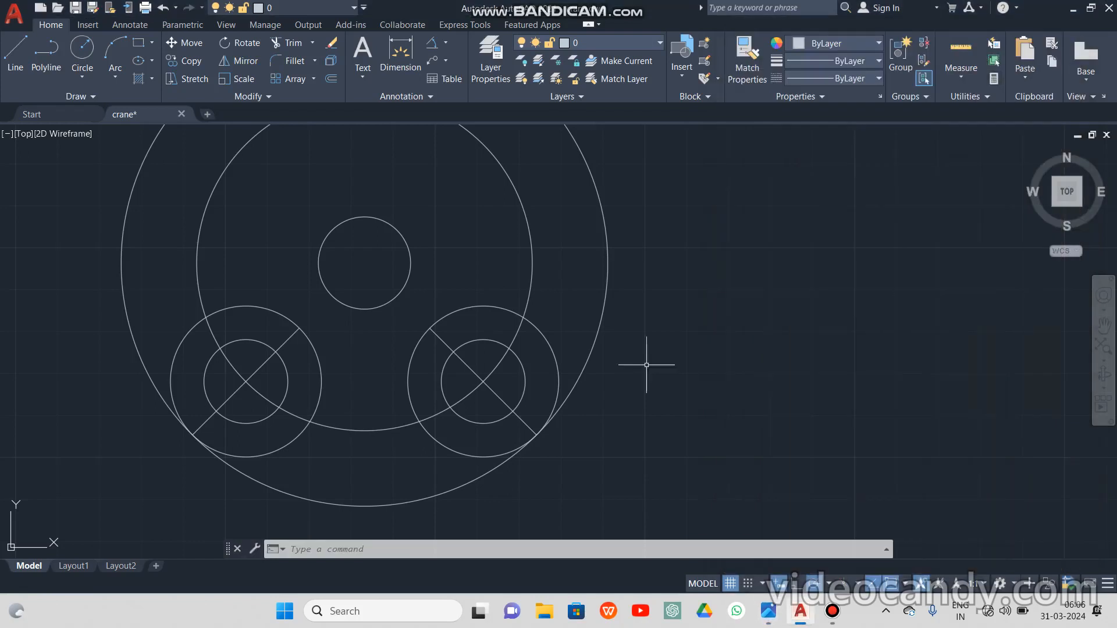
click(288, 46)
click(203, 218)
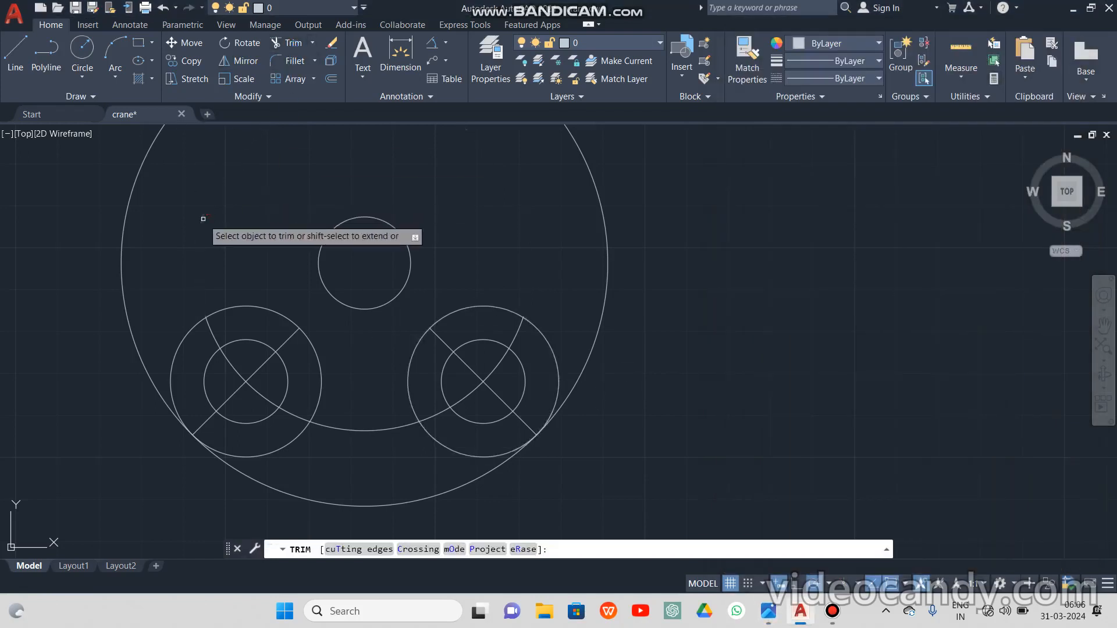
click(211, 332)
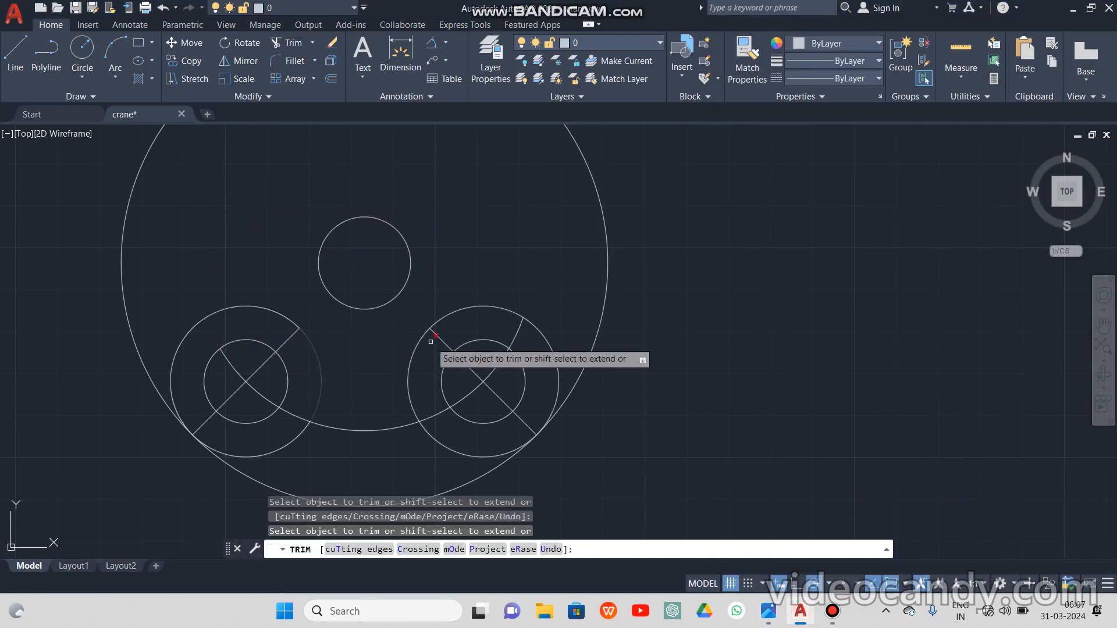
click(518, 334)
Draw a circle of radius 22 from the main centre to the inner end of the lower-left diagonal segment
middle_drag(485, 246, 575, 267)
scroll(576, 267, down, 1)
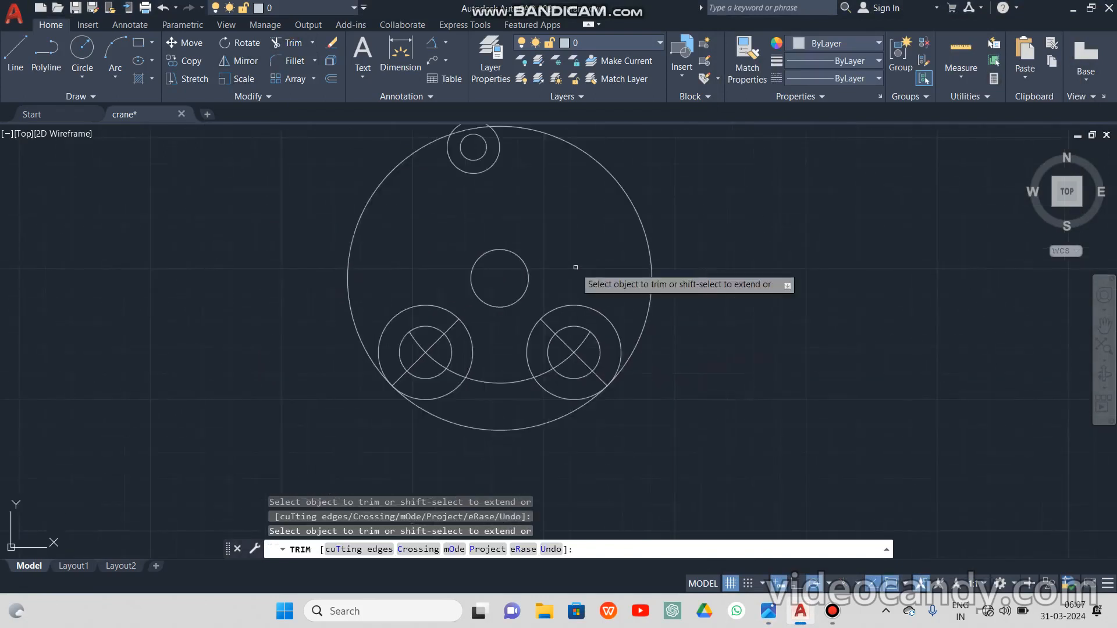
click(82, 49)
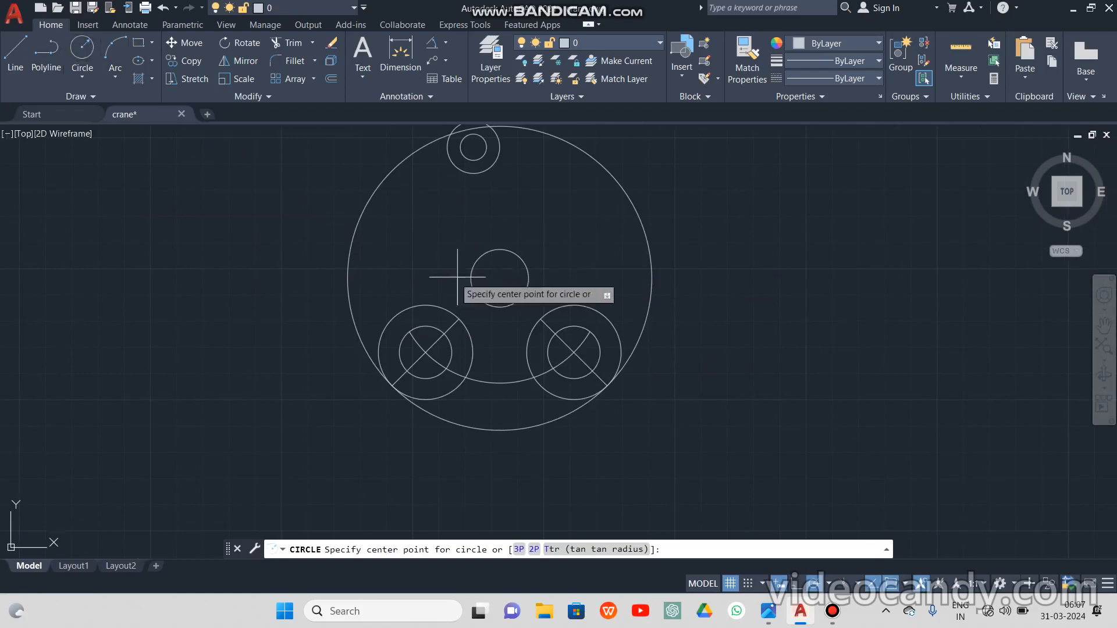
click(500, 278)
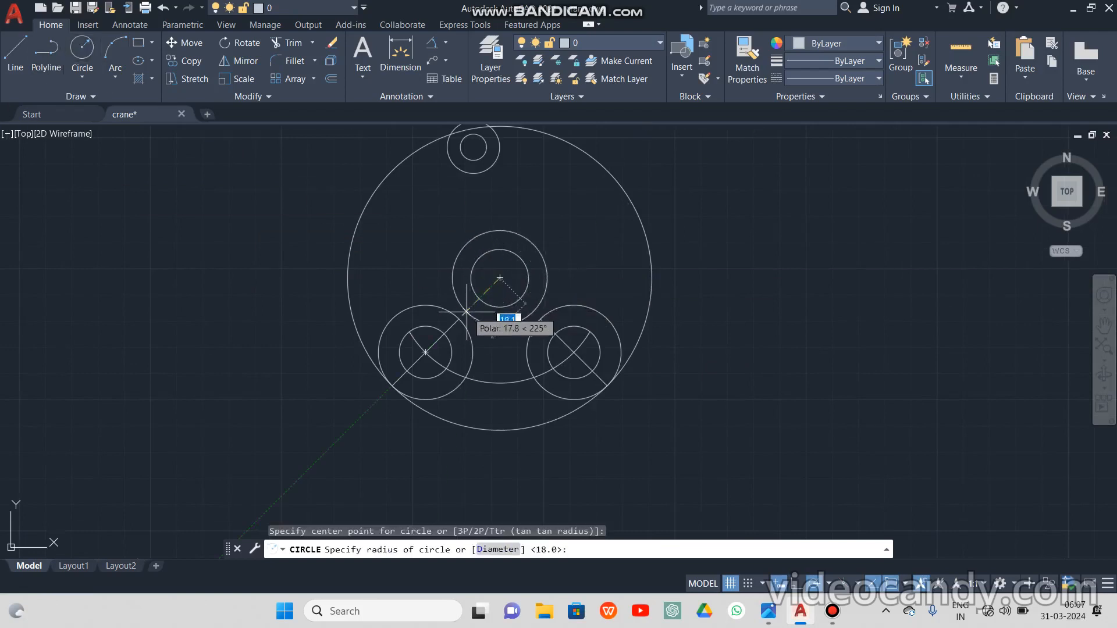
scroll(459, 319, up, 6)
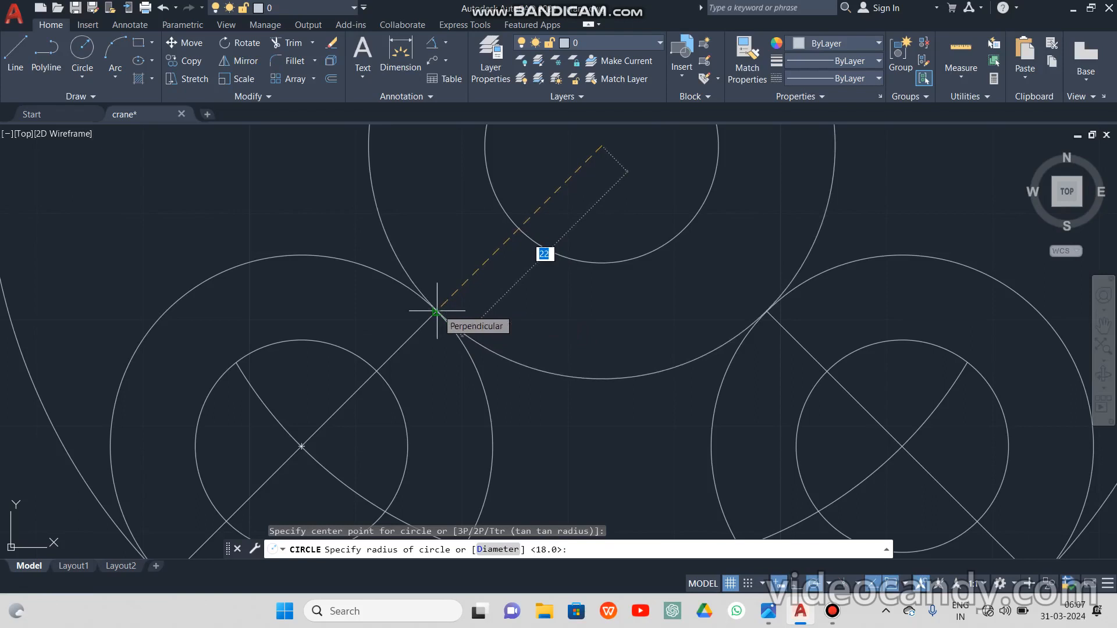
click(436, 313)
scroll(512, 256, down, 6)
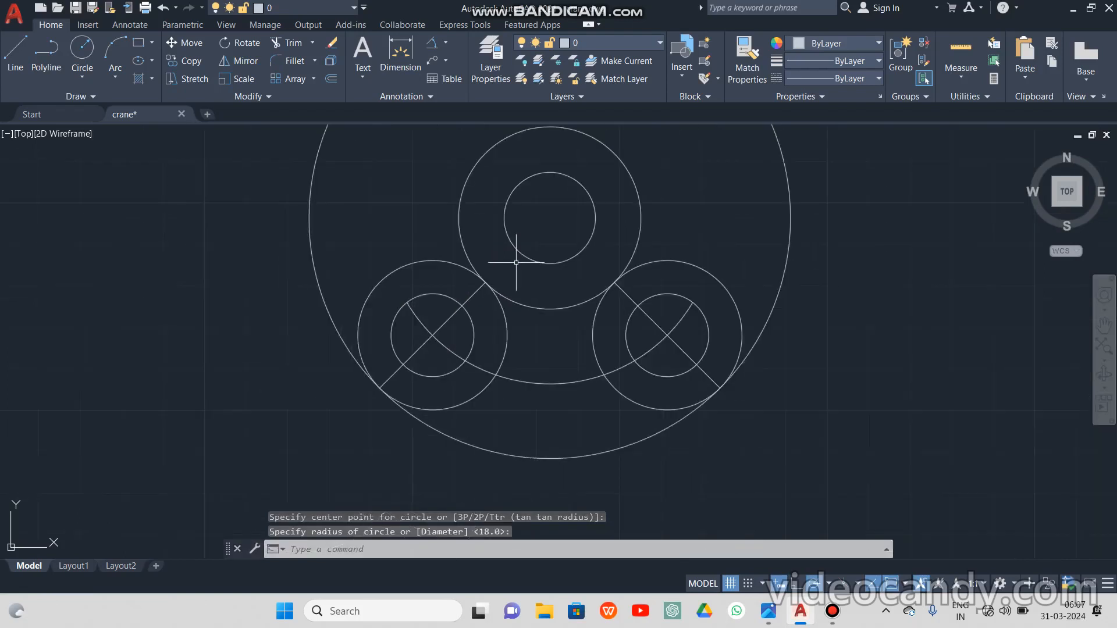
Draw a circle of radius 50 from the main centre to the outer intersection of the lower-left diagonal and 10-radius circle
click(92, 49)
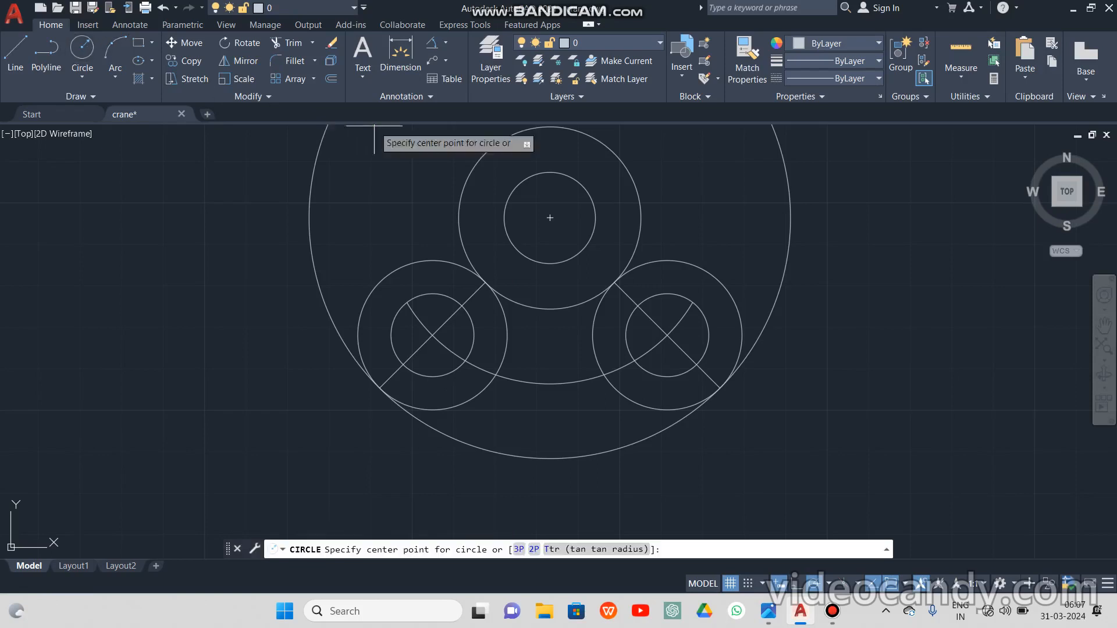
click(551, 218)
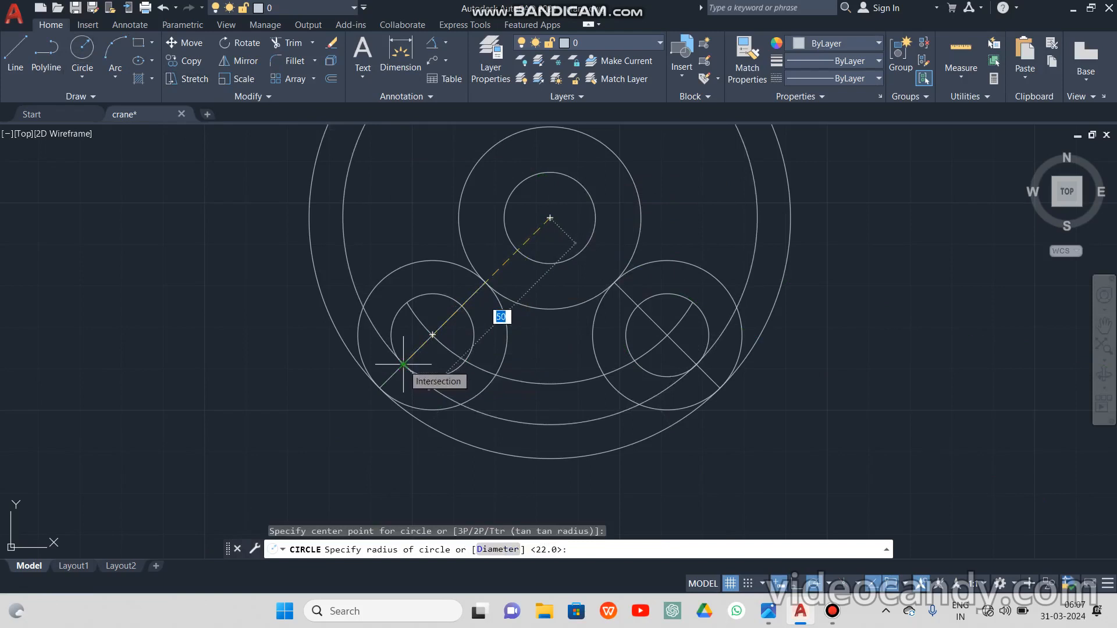
click(404, 365)
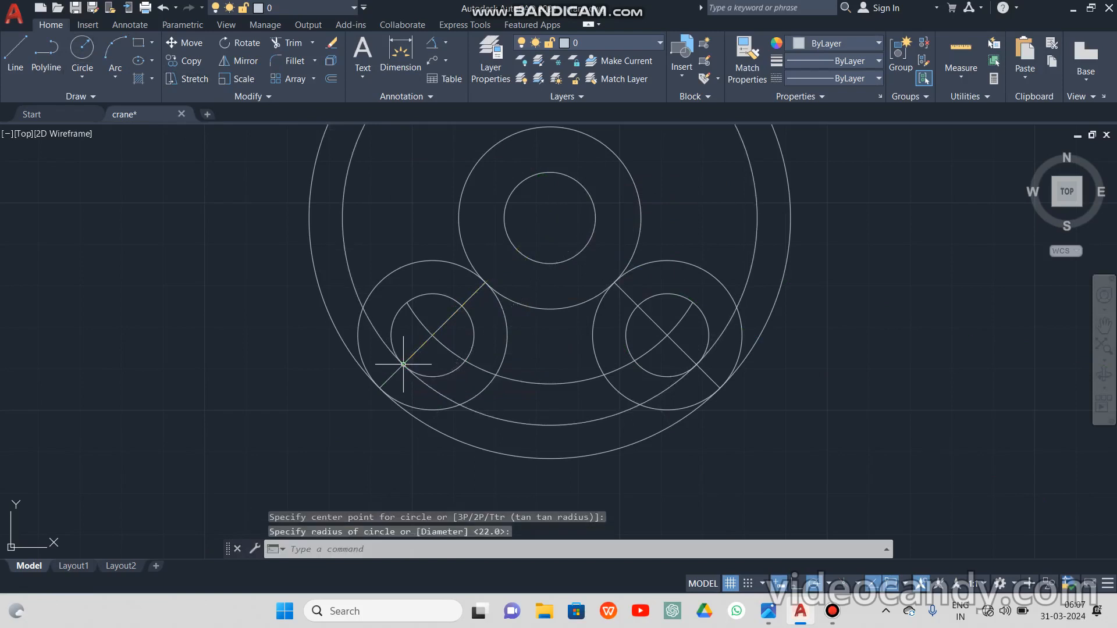
Trim the 50-radius circle to its lower arc between the 10-radius circles, and trim the right 10-radius circle's lower portion between the two arcs
click(289, 43)
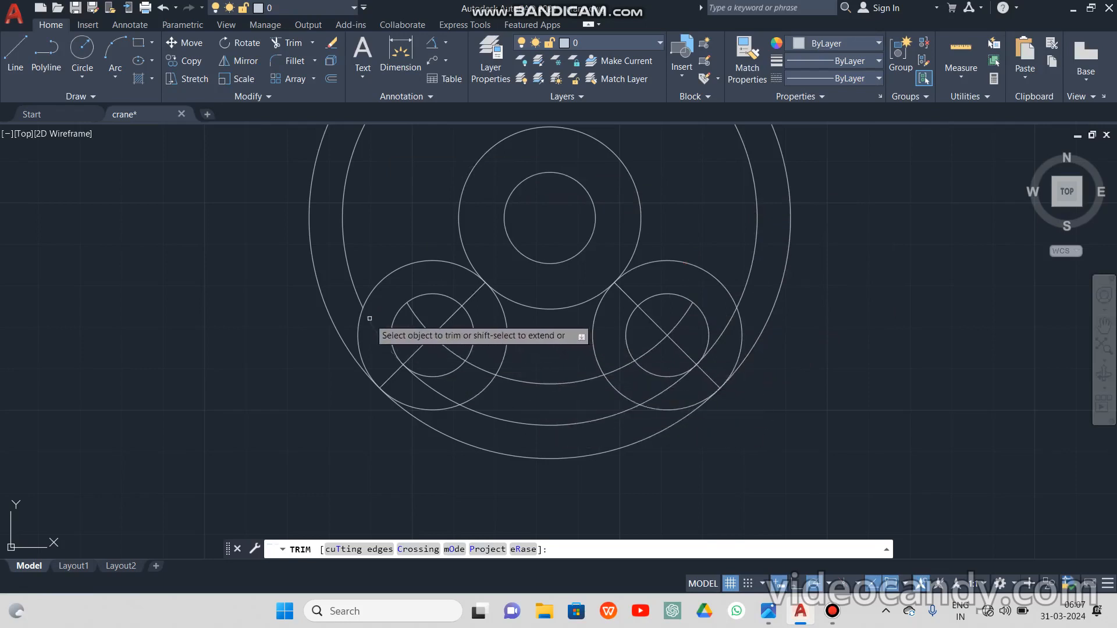
click(356, 282)
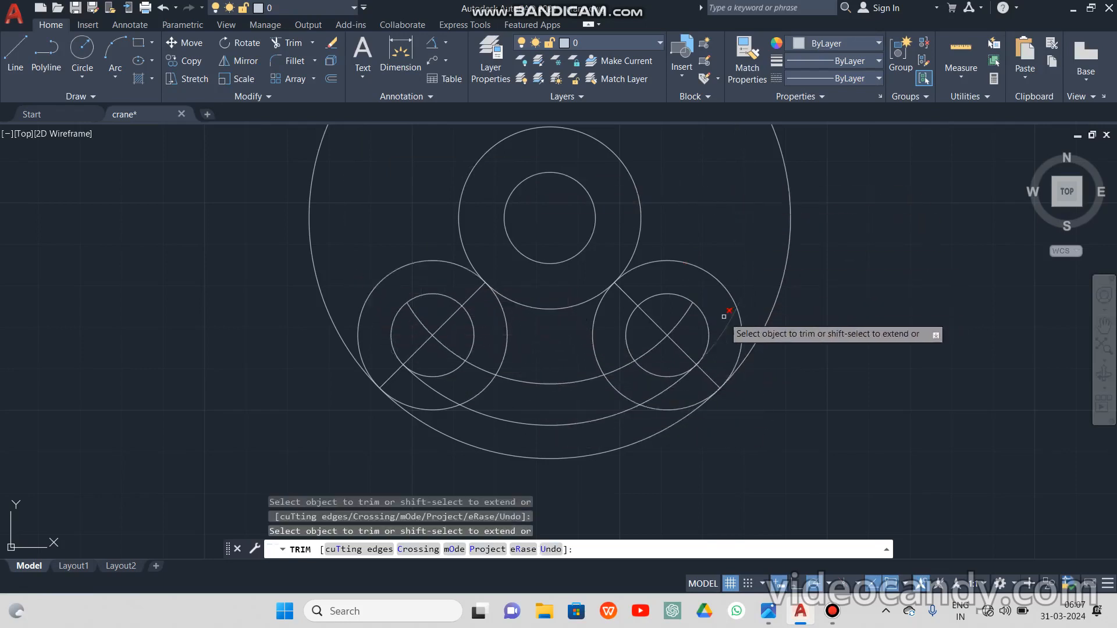
click(654, 374)
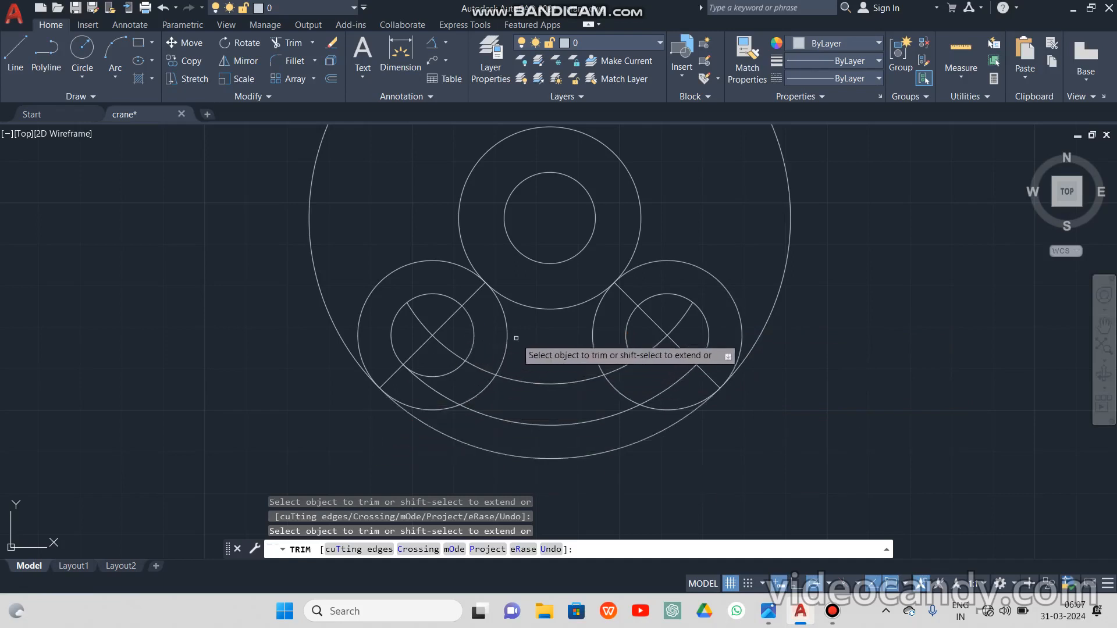
key(Escape)
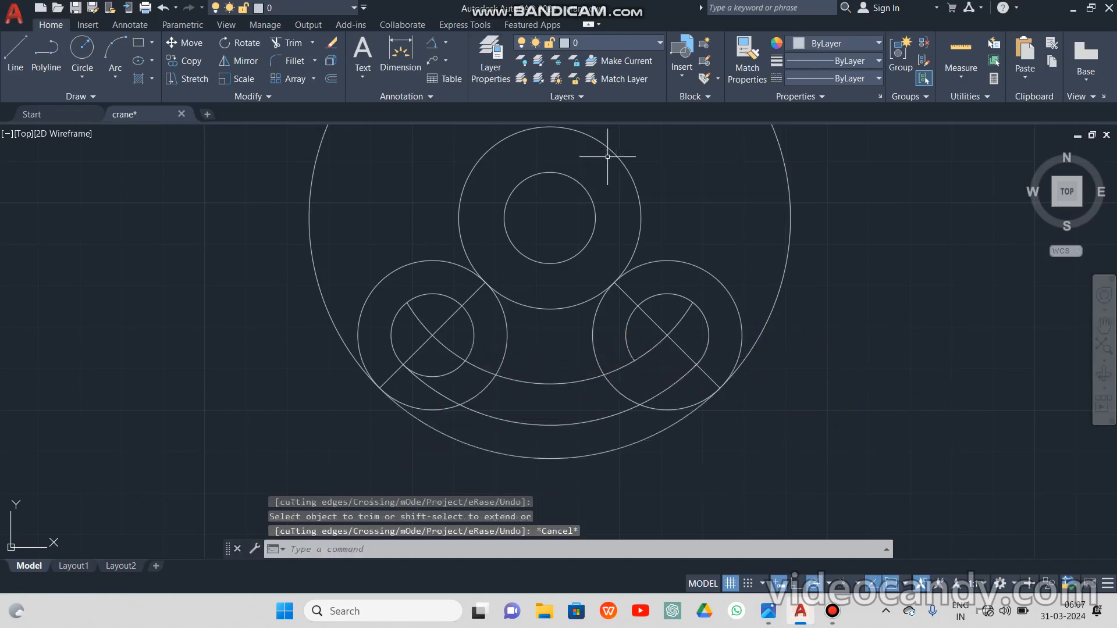
Erase the 22-radius circle around the central hole and redraw it from the main centre to the lower-left diagonal's inner end
click(618, 152)
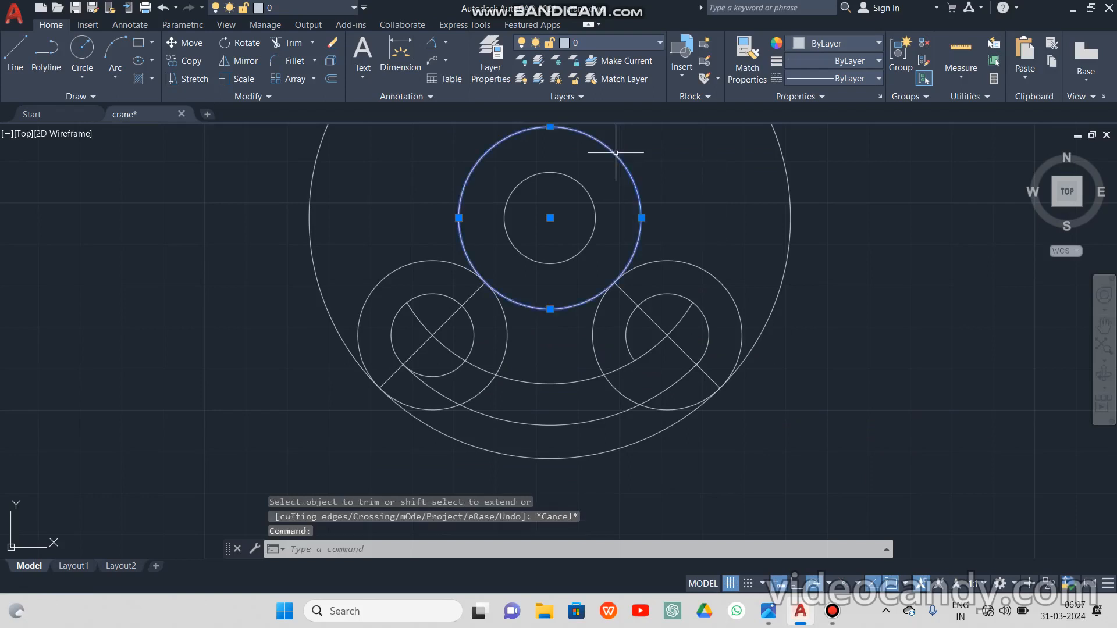
key(Delete)
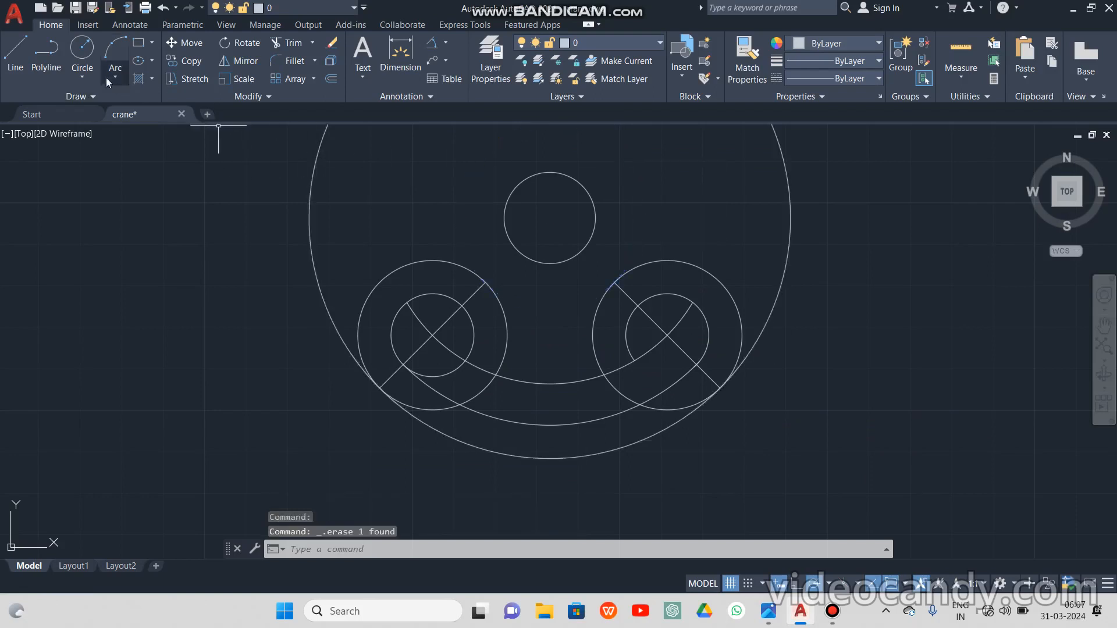
click(74, 52)
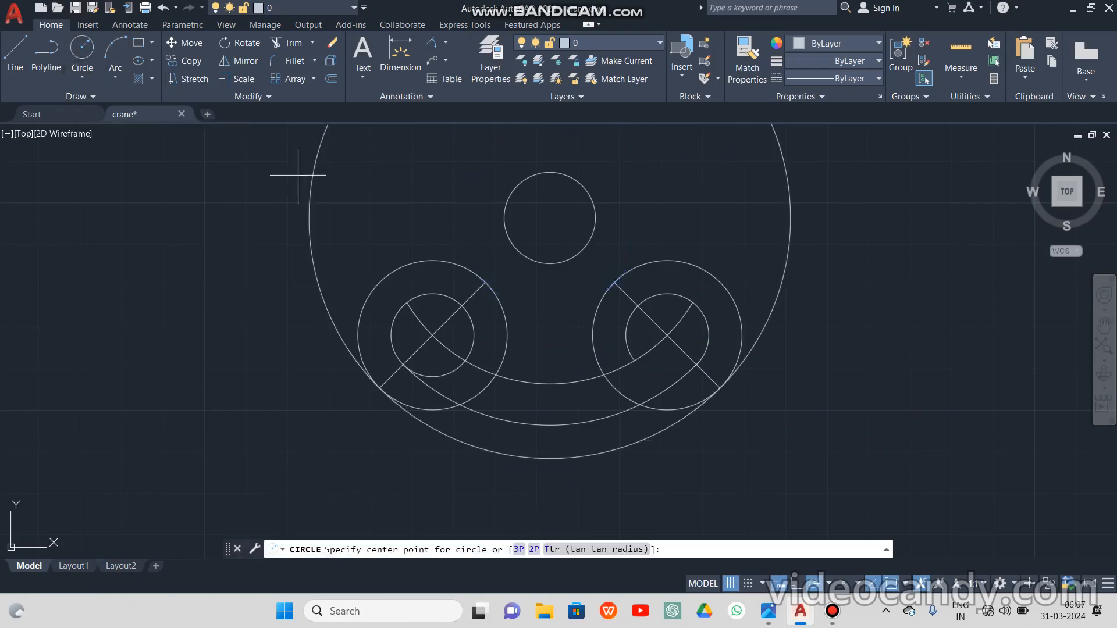
click(550, 218)
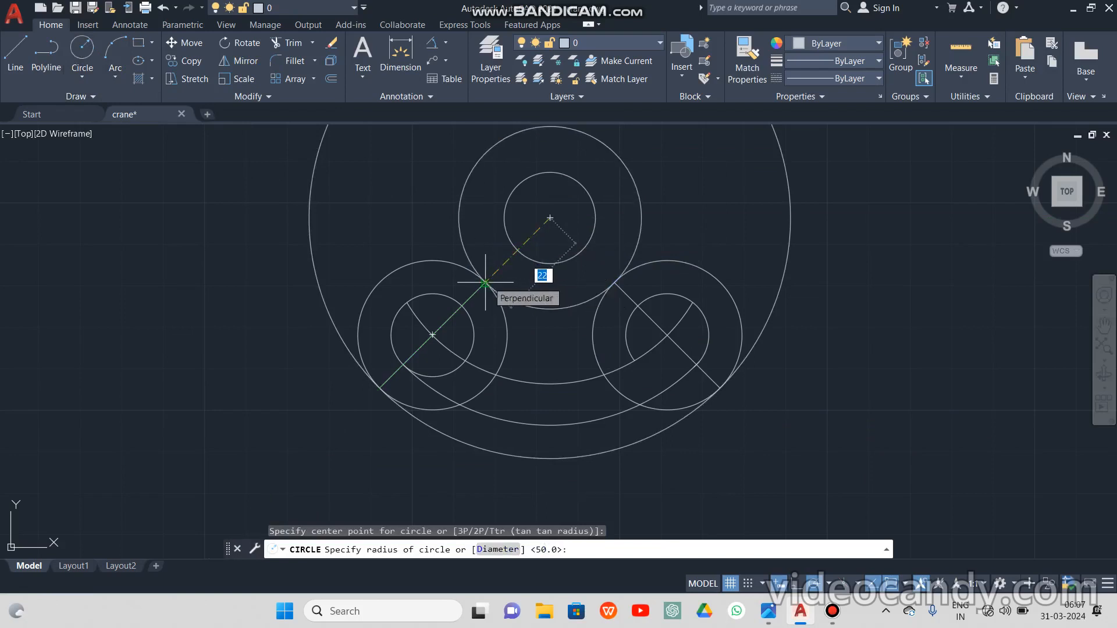
click(486, 282)
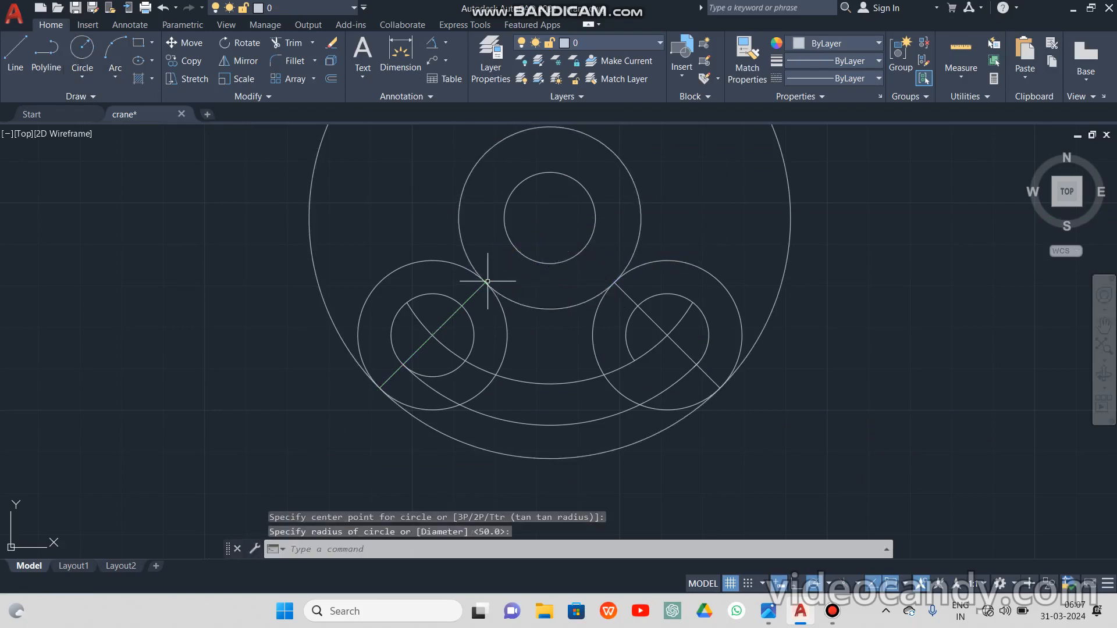
Erase the 22-radius circle and draw one from the main centre to the inner intersection of the lower-left diagonal and 10-radius slot-end circle
click(460, 236)
key(Delete)
click(82, 49)
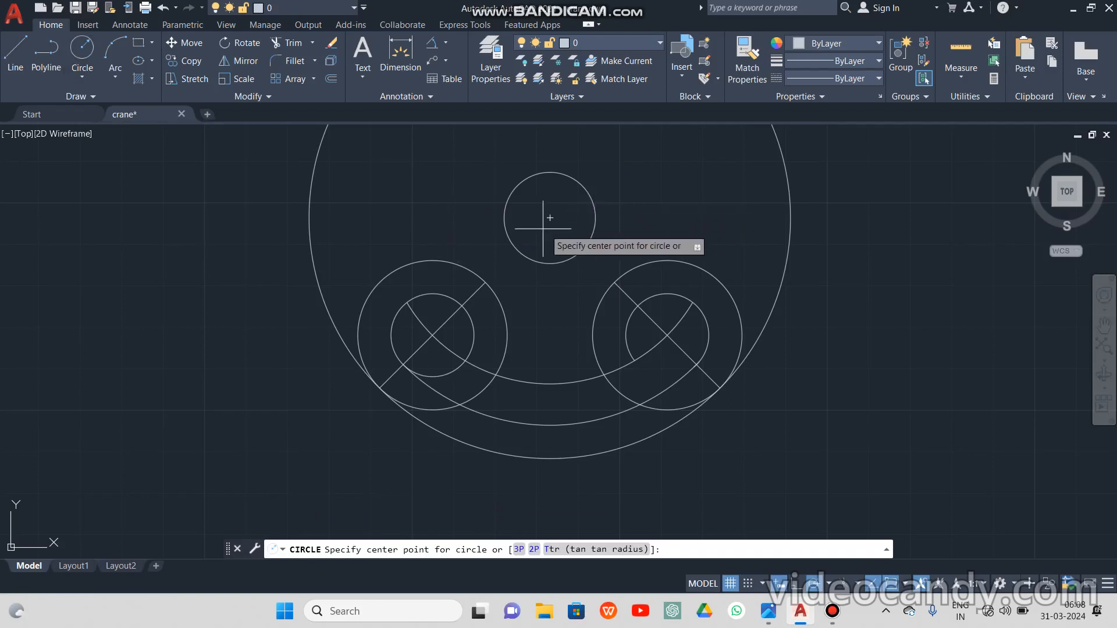
click(550, 218)
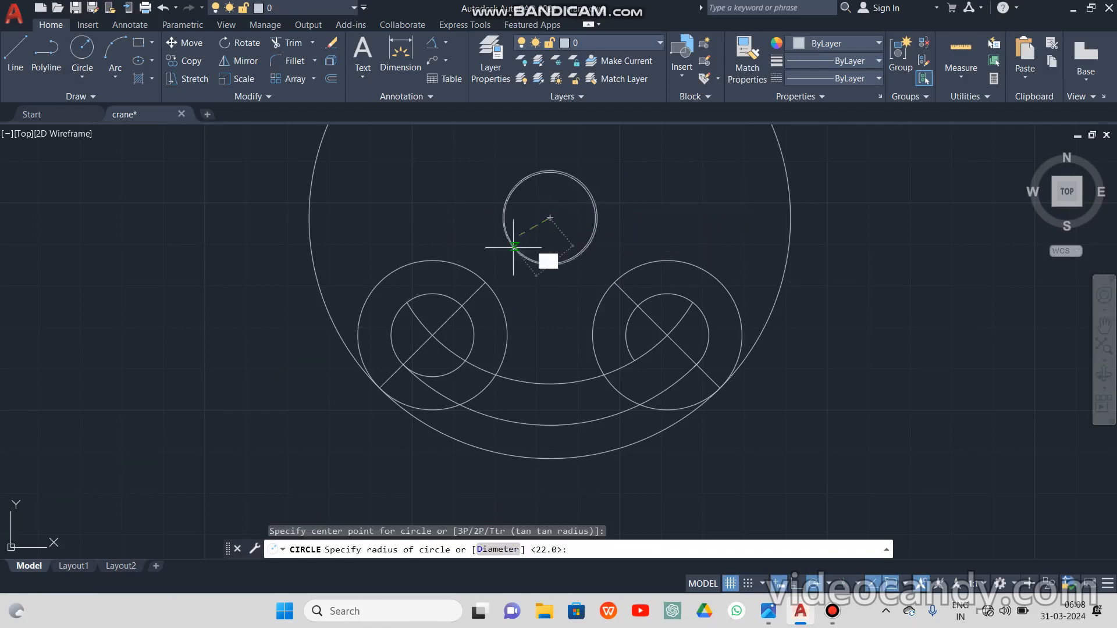
click(462, 306)
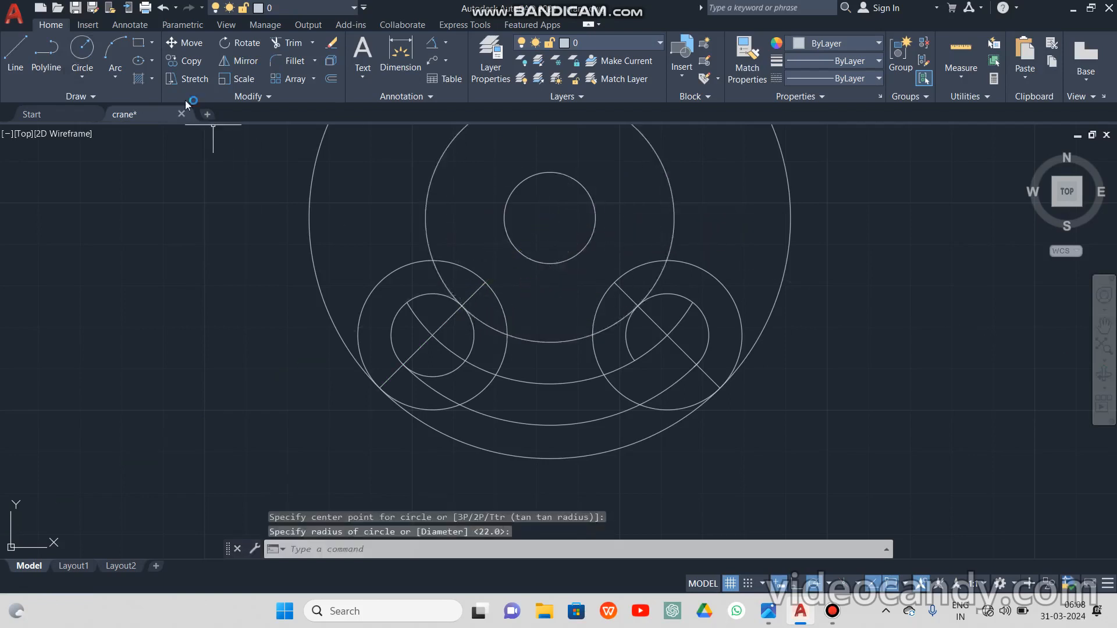
Trim the new concentric circle to its lower arc between the two 10-radius slot-end circles
click(294, 44)
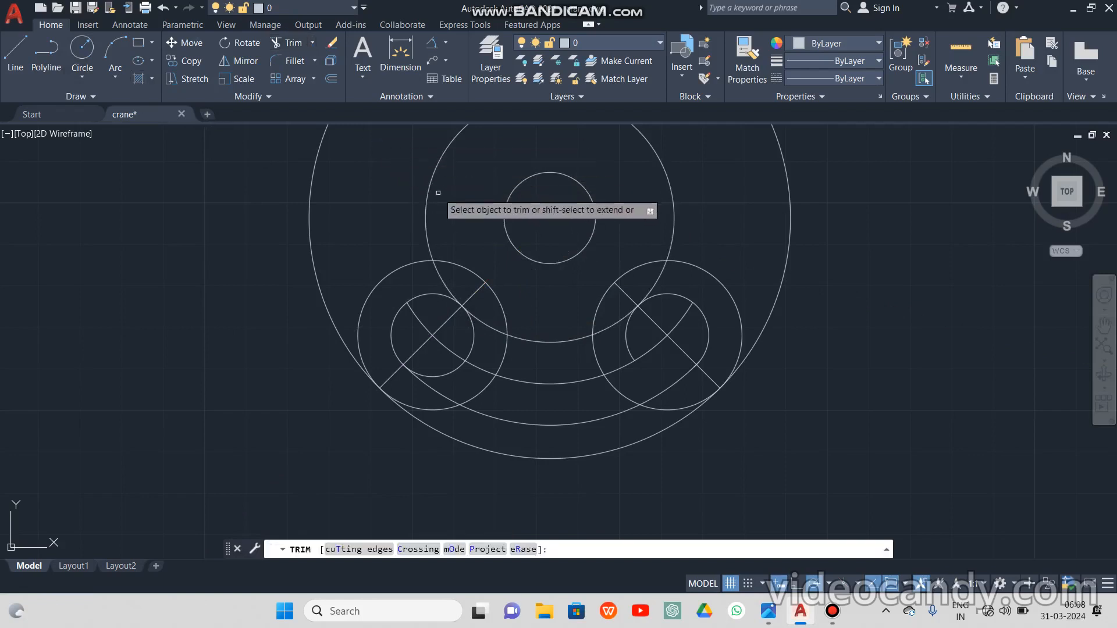
click(426, 184)
key(Return)
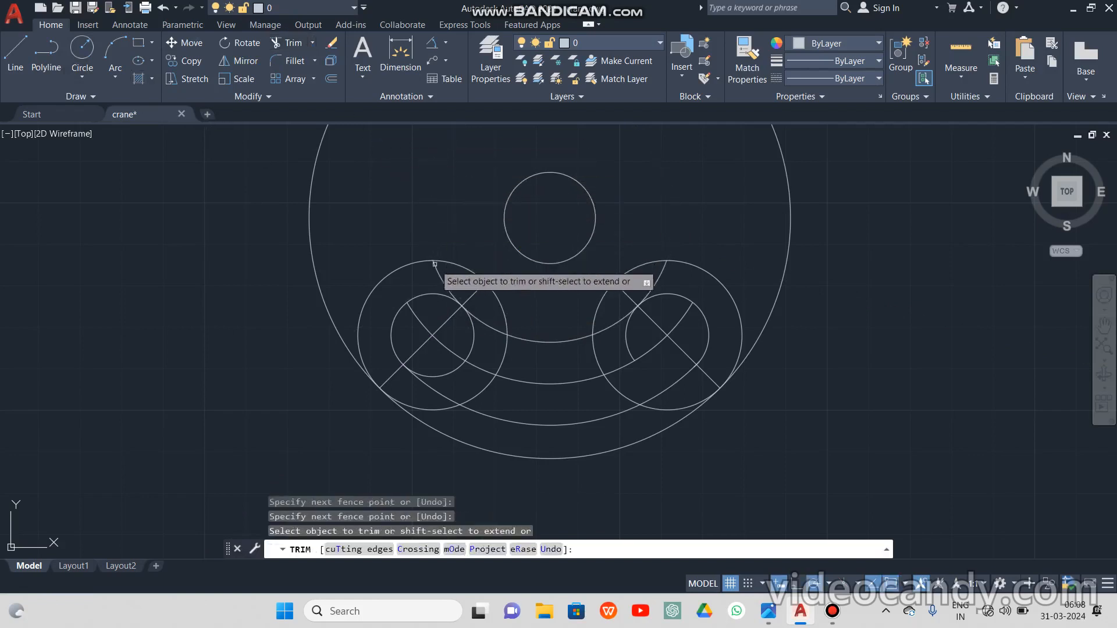
click(438, 273)
drag(438, 273, 440, 273)
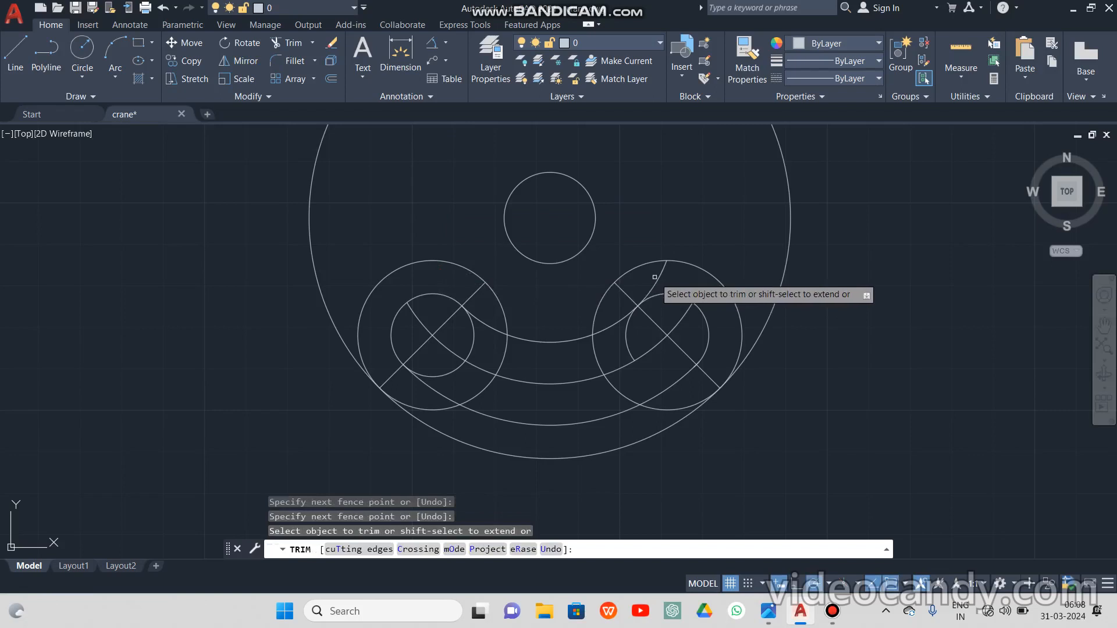
drag(658, 277, 657, 274)
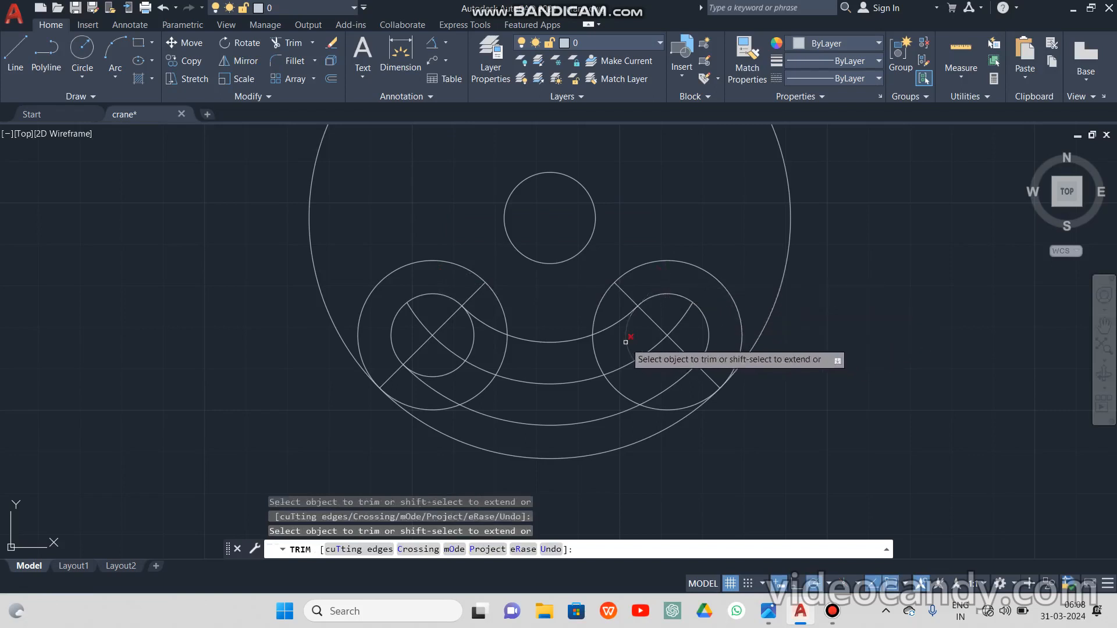
Trim the inward-facing portions of both 10-radius circles between the slot's inner and outer arcs
click(473, 331)
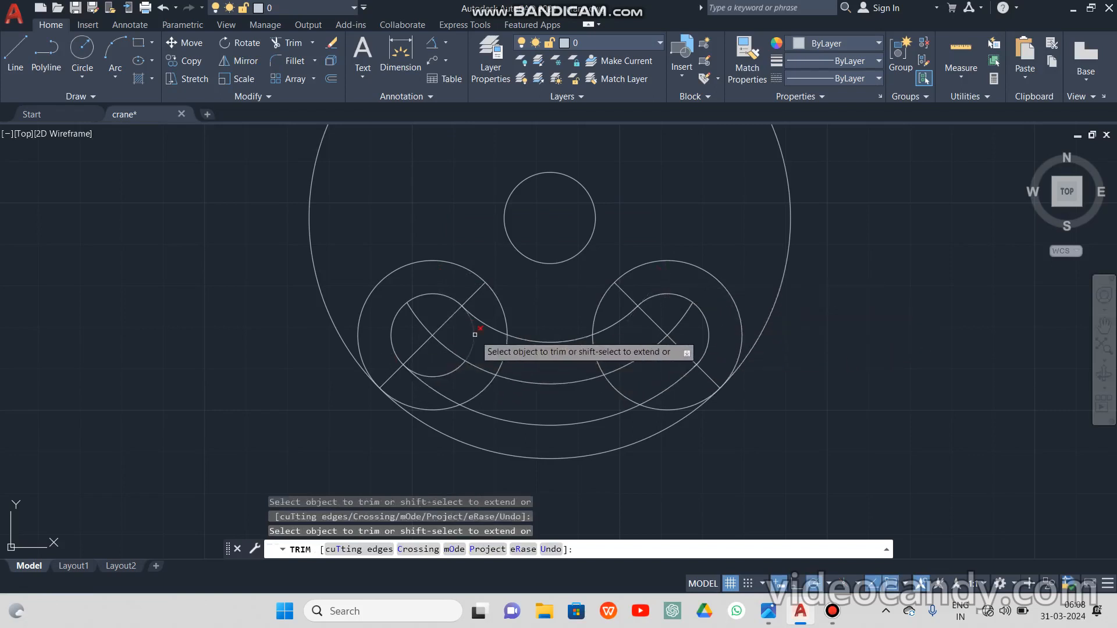
click(452, 371)
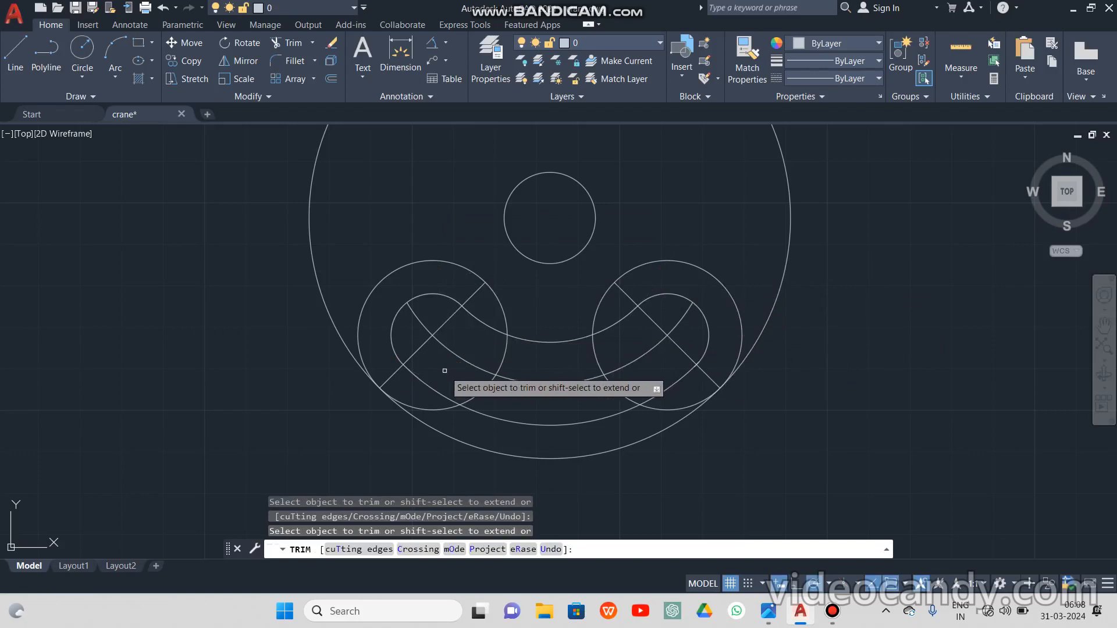
scroll(446, 370, down, 2)
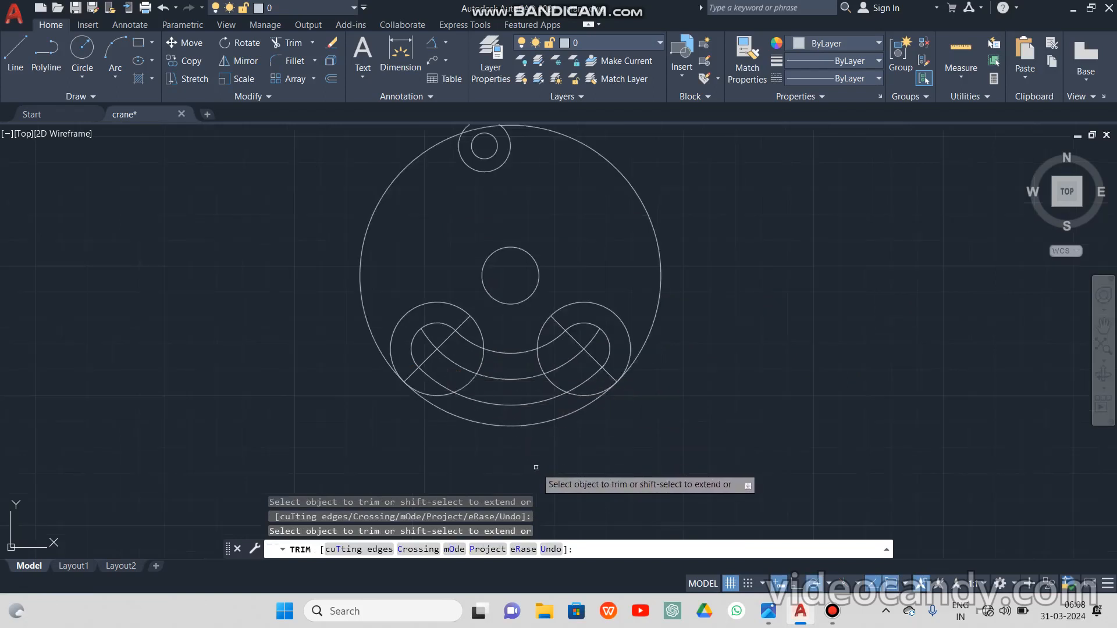
key(Escape)
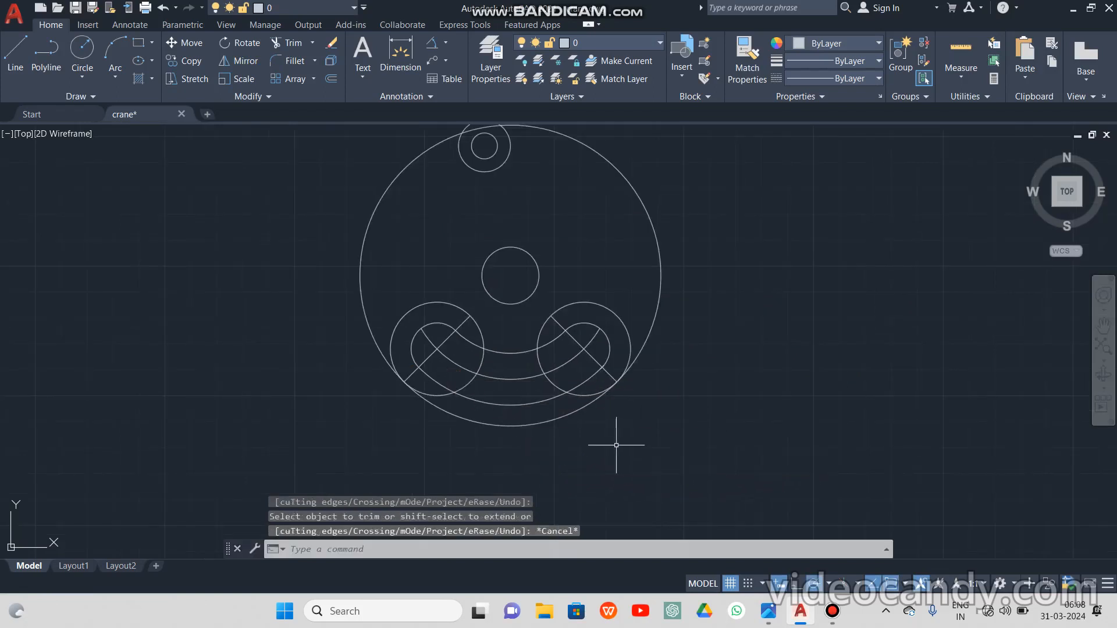
Check the reference image and draw a vertical line from the right quadrant of the topmost 10-radius circle down past the large circle
click(767, 610)
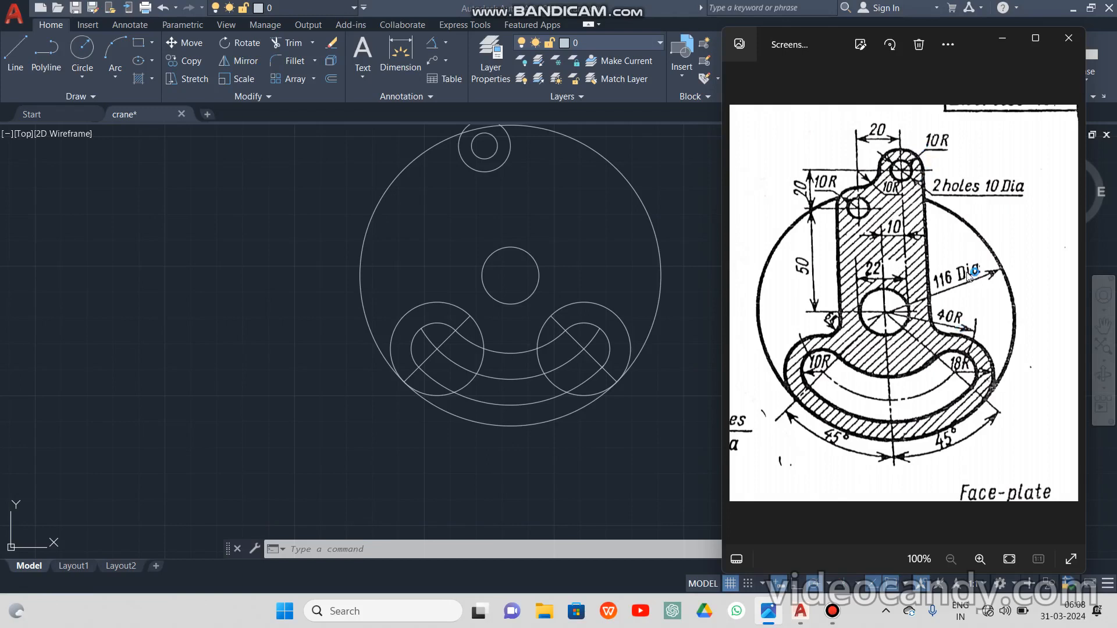
click(654, 419)
scroll(656, 420, down, 2)
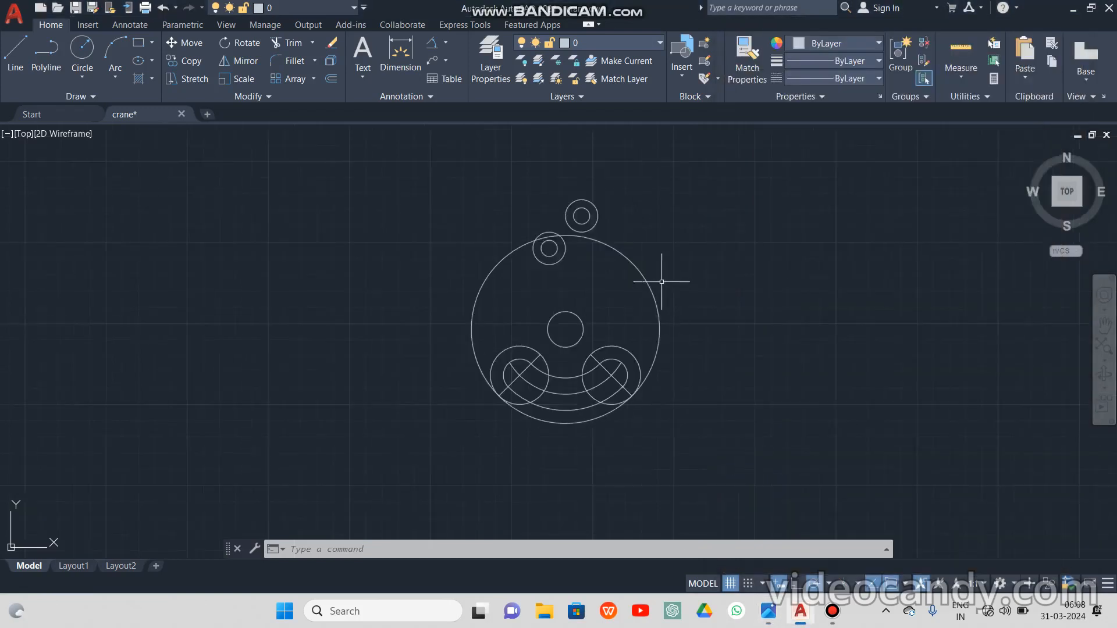
scroll(590, 244, up, 3)
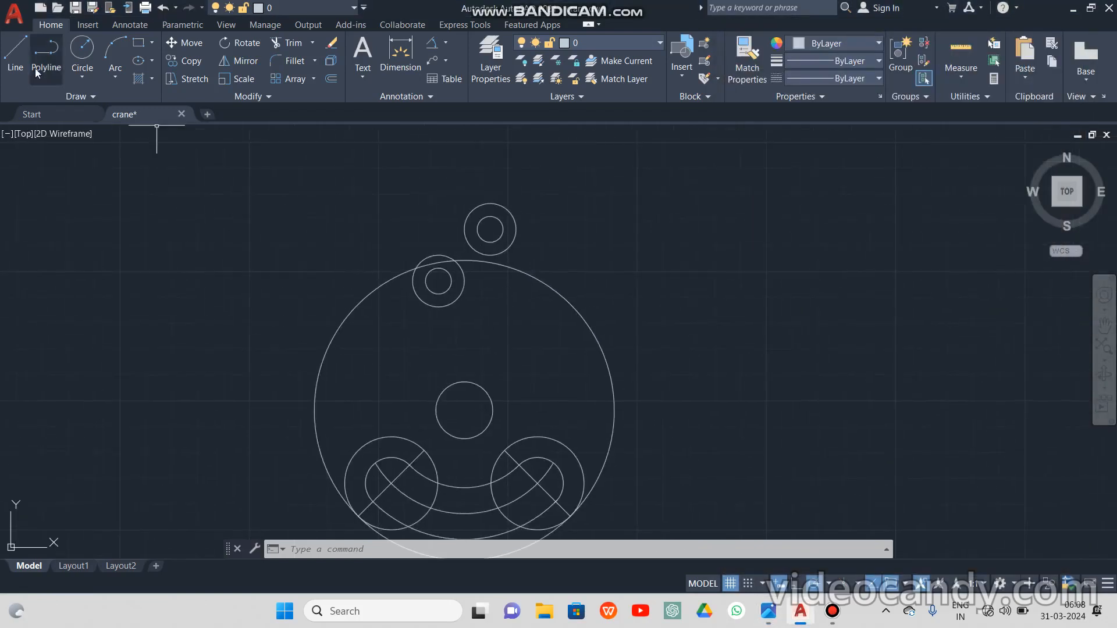
click(15, 52)
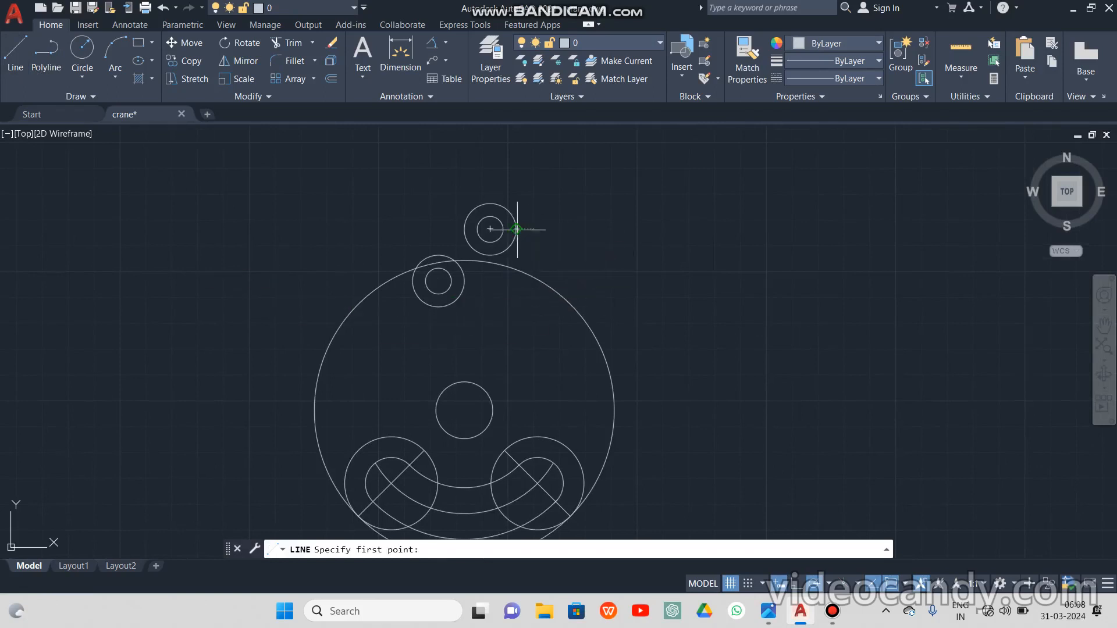
click(490, 229)
middle_drag(505, 424, 537, 350)
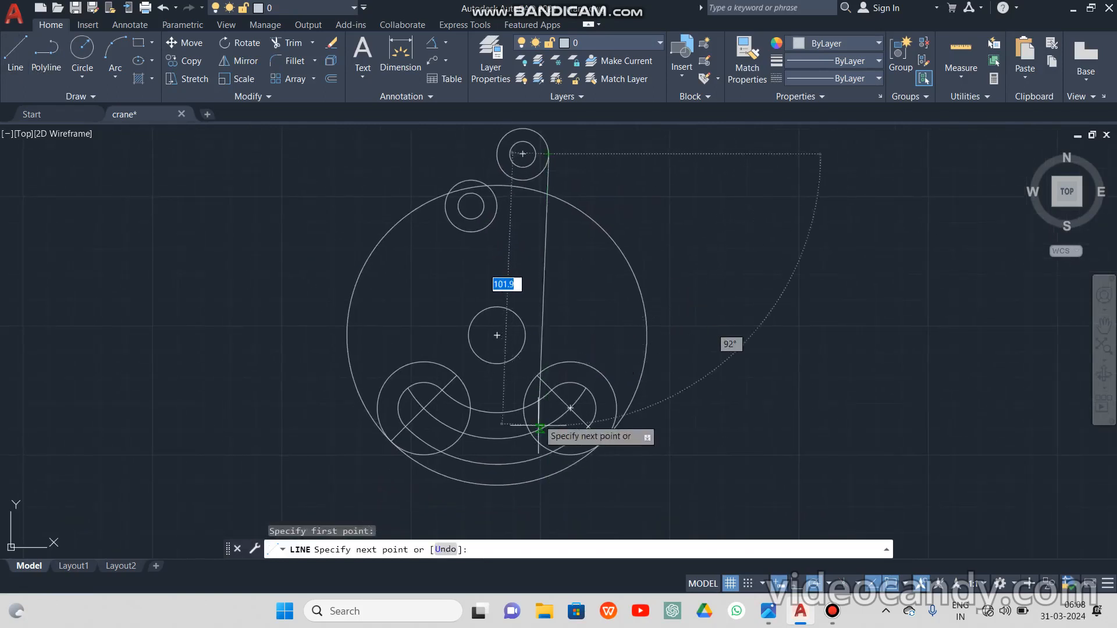
click(549, 512)
key(Escape)
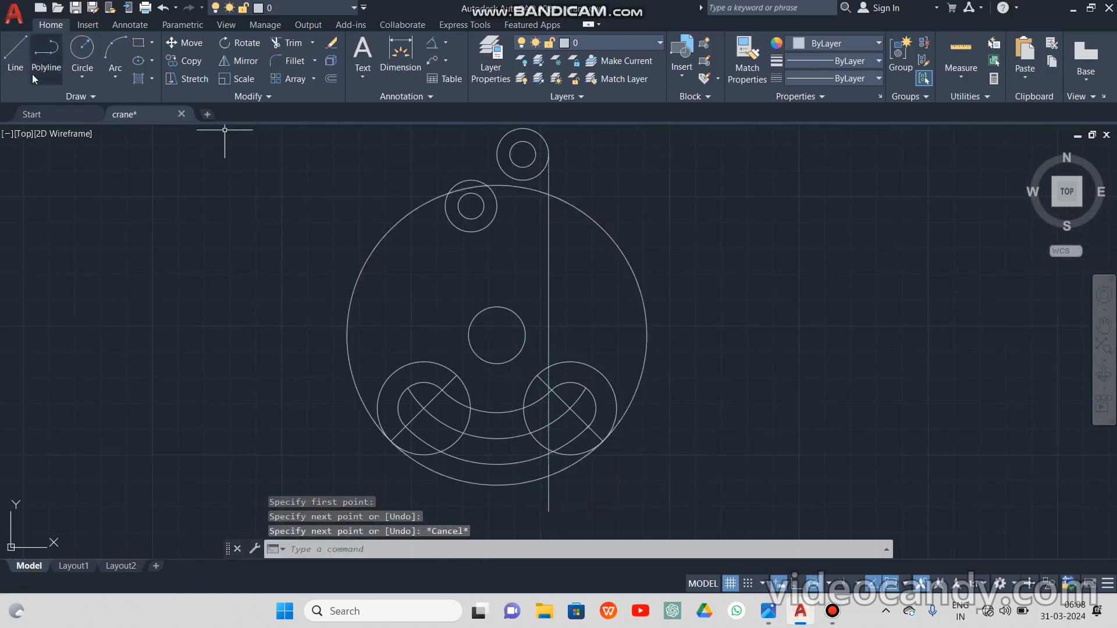
Draw a vertical line from the left quadrant of the lower of the two upper 10-radius circles down past the large circle
key(space)
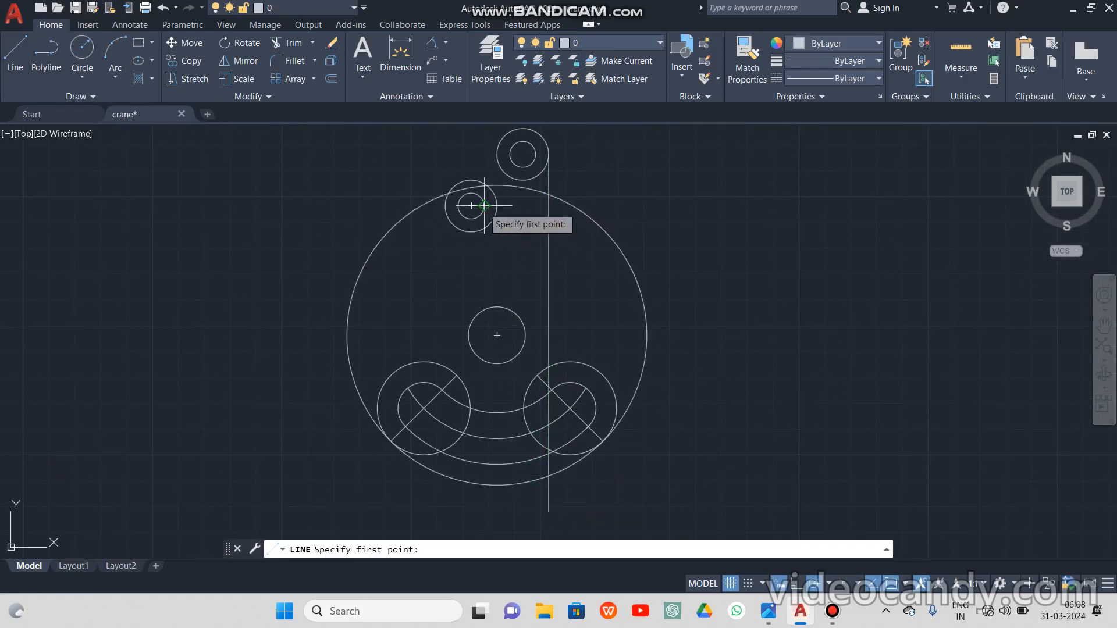
click(445, 205)
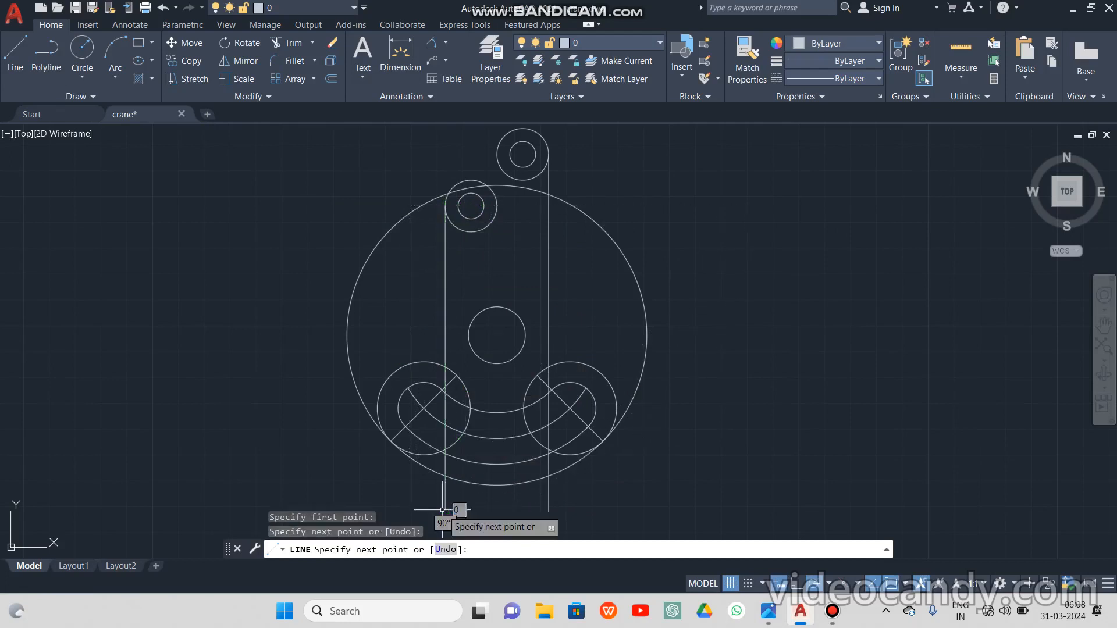
key(Escape)
Check the reference image and fillet the two upper 10-radius circles together with a radius of 10
click(768, 611)
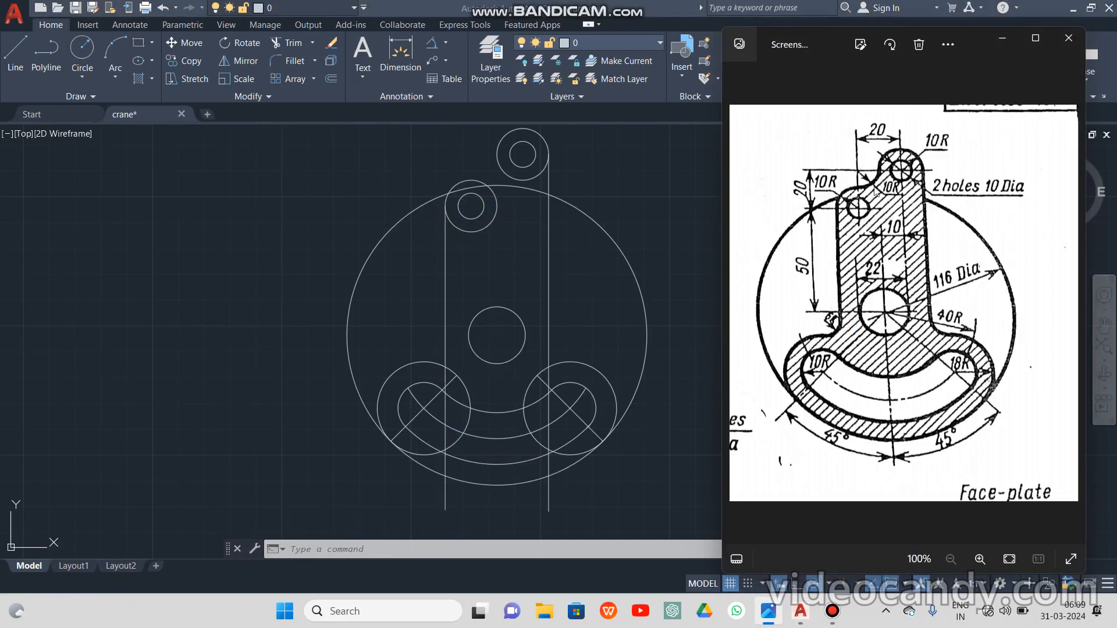
click(989, 45)
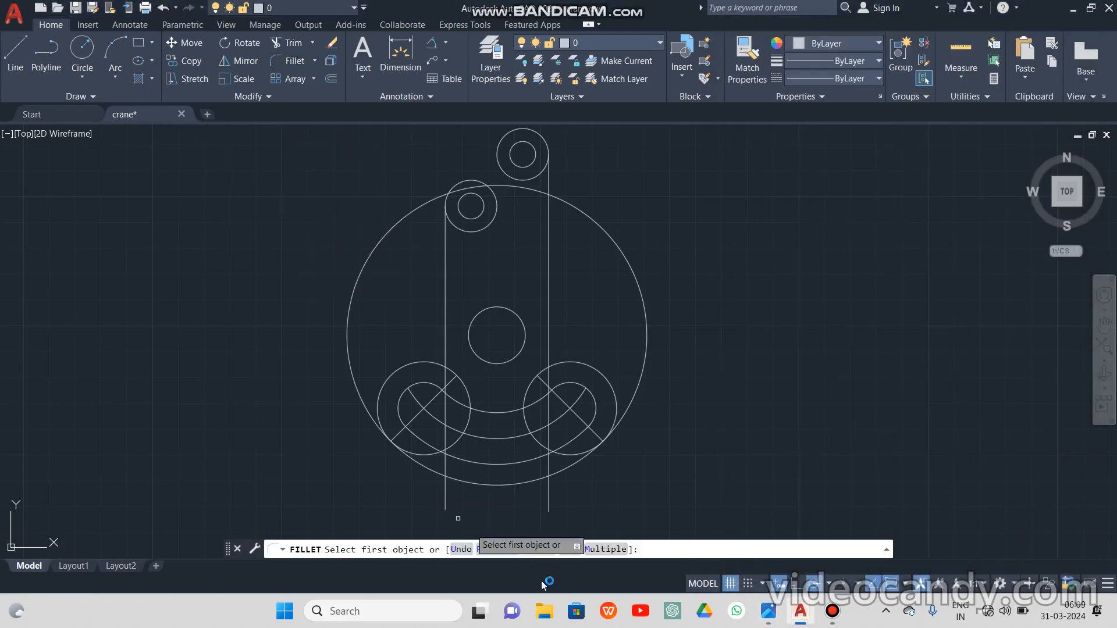
click(538, 550)
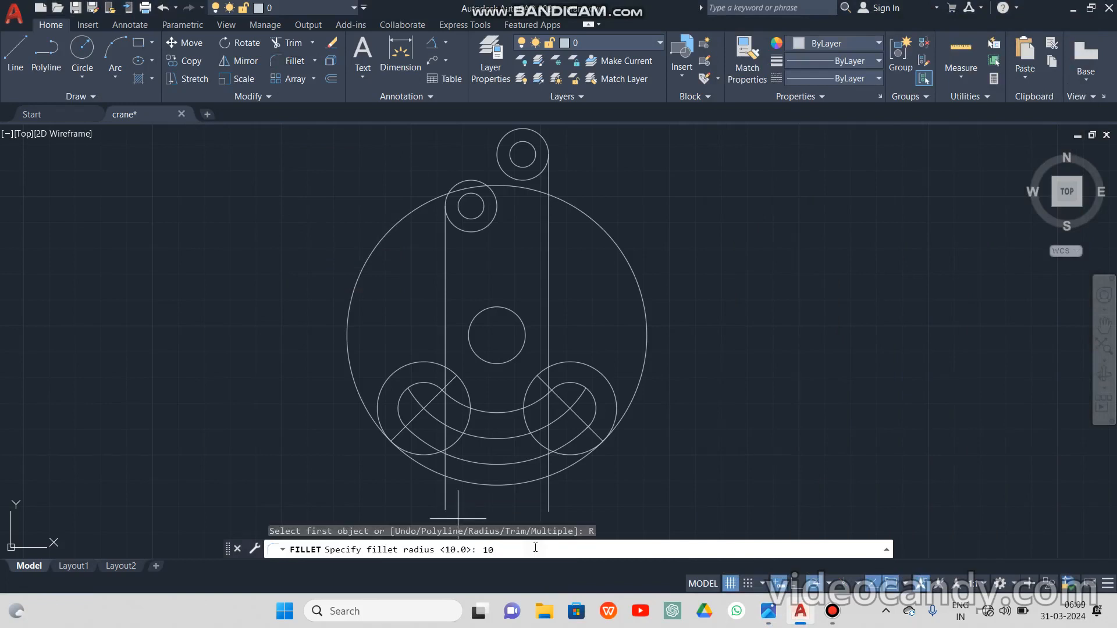
key(Return)
click(475, 180)
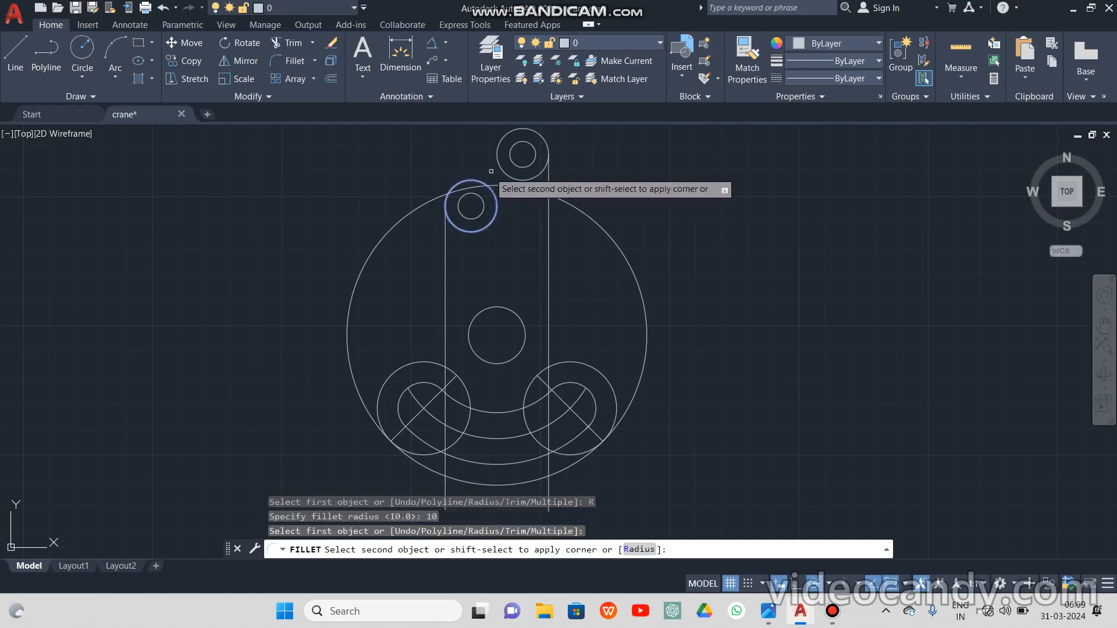
click(499, 167)
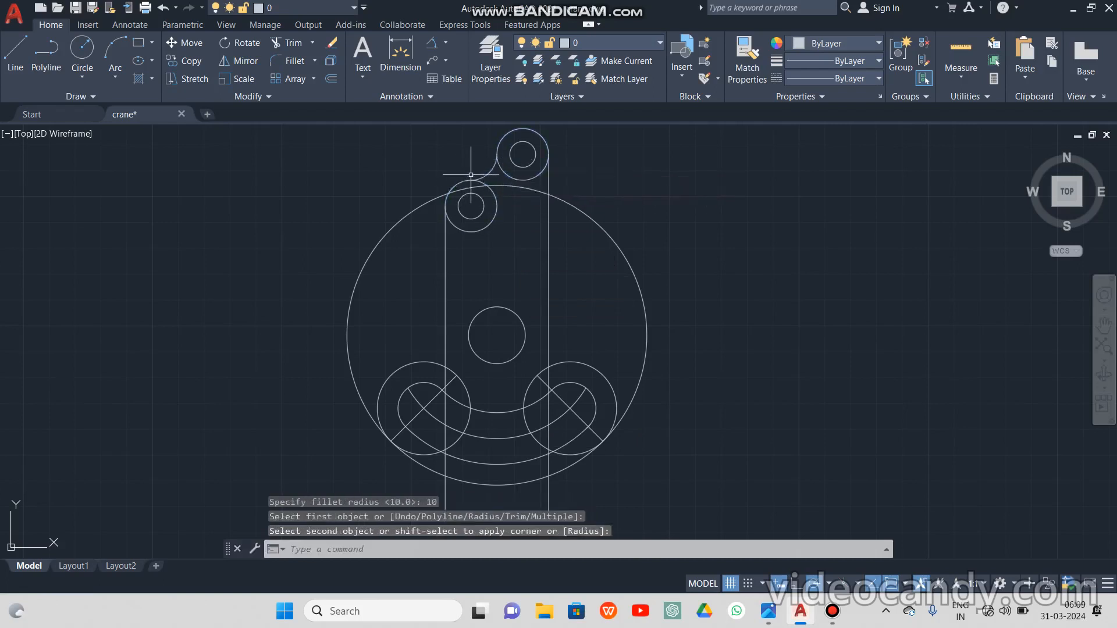
Fillet both vertical lines to the 18-radius circles below them, using the Multiple option and a radius of 6
click(290, 67)
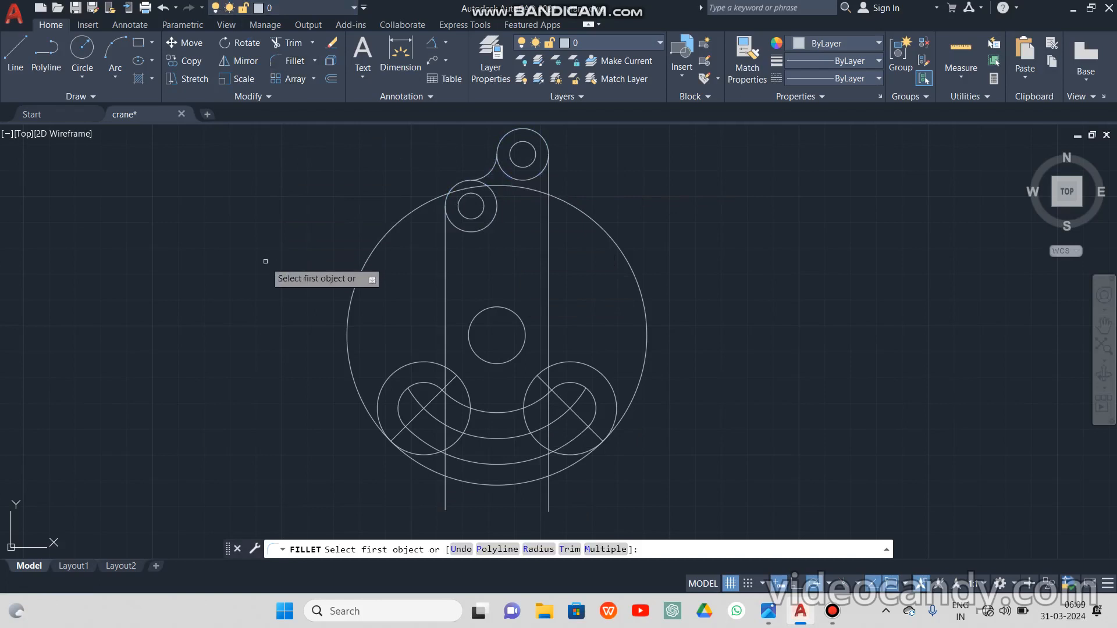
click(538, 549)
key(Return)
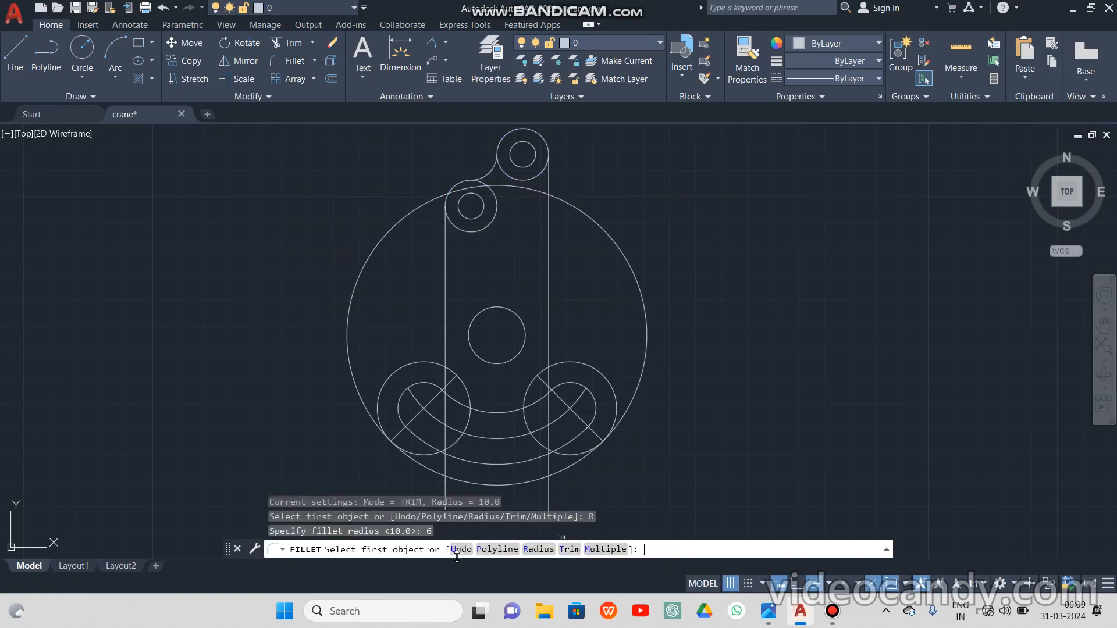
click(606, 550)
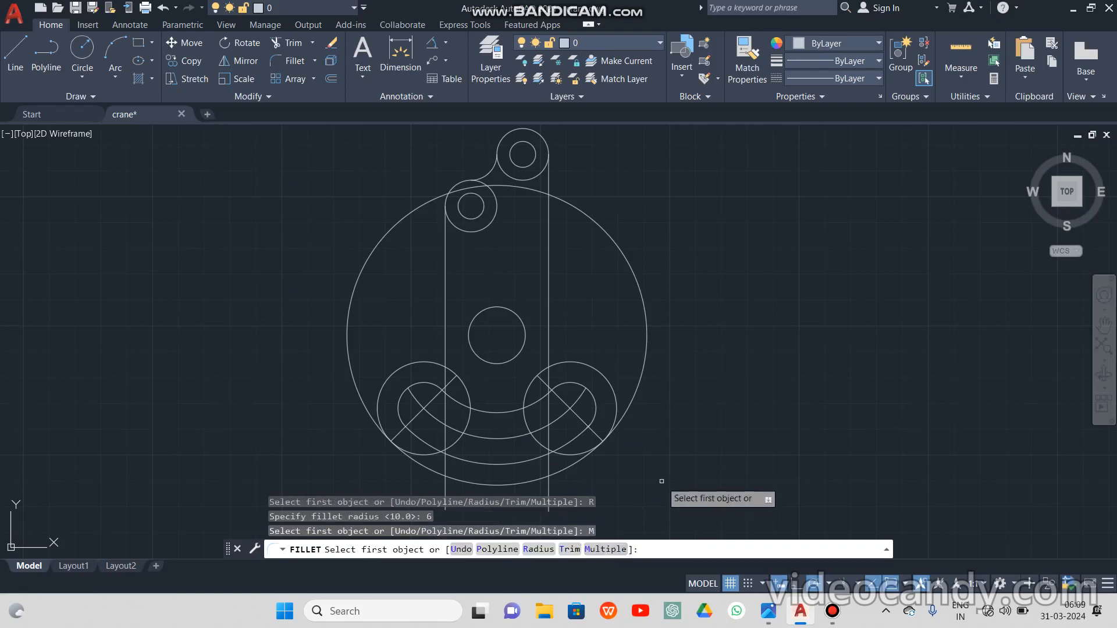
click(549, 356)
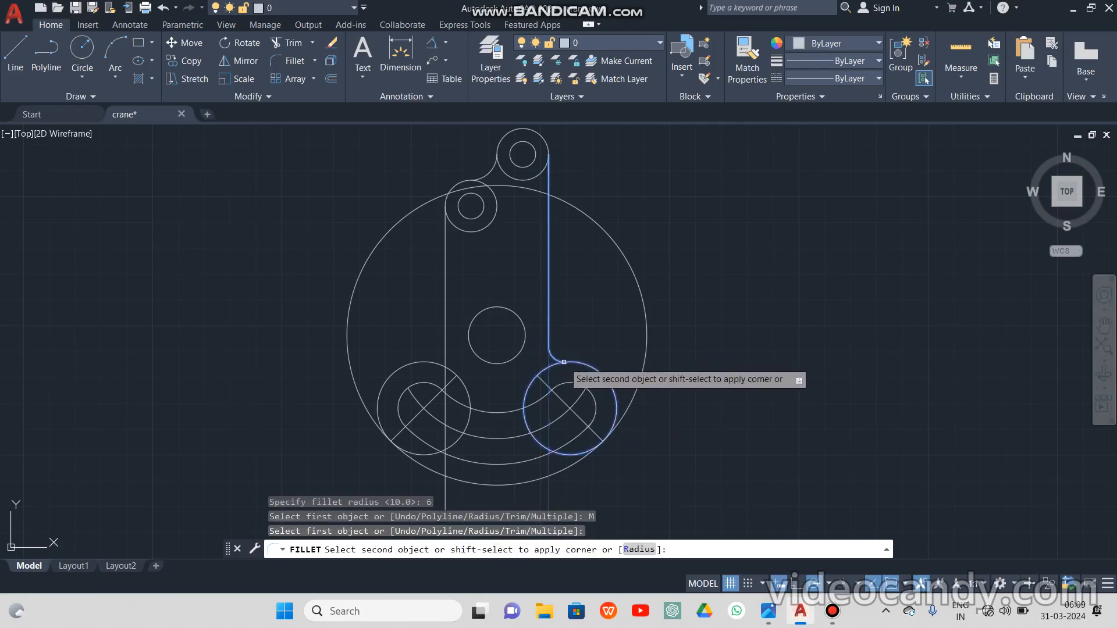
click(564, 362)
click(446, 355)
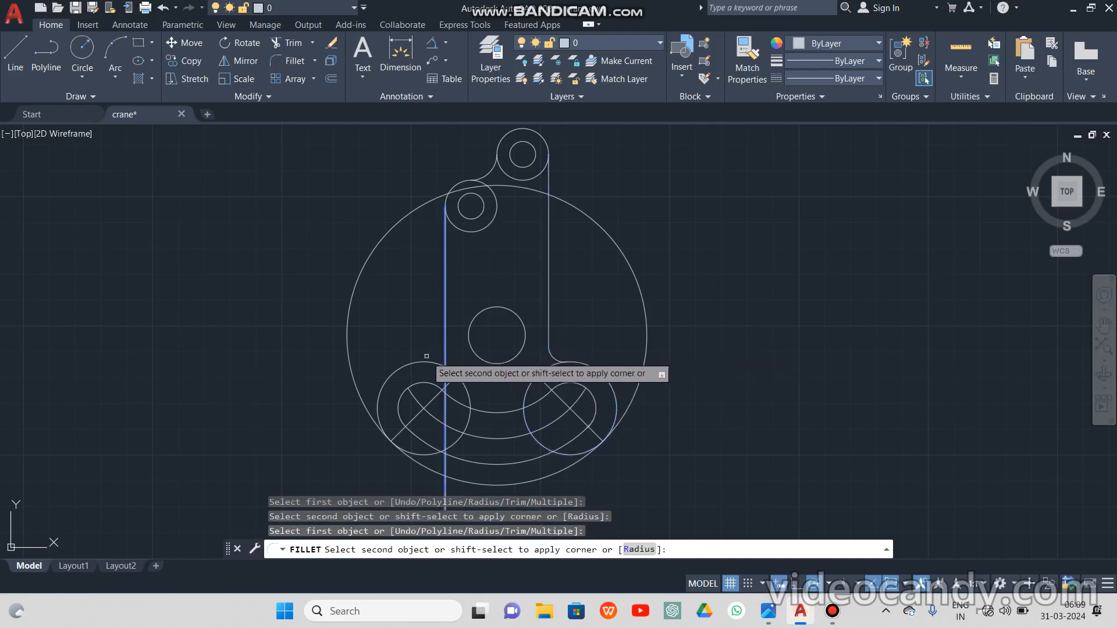
click(426, 364)
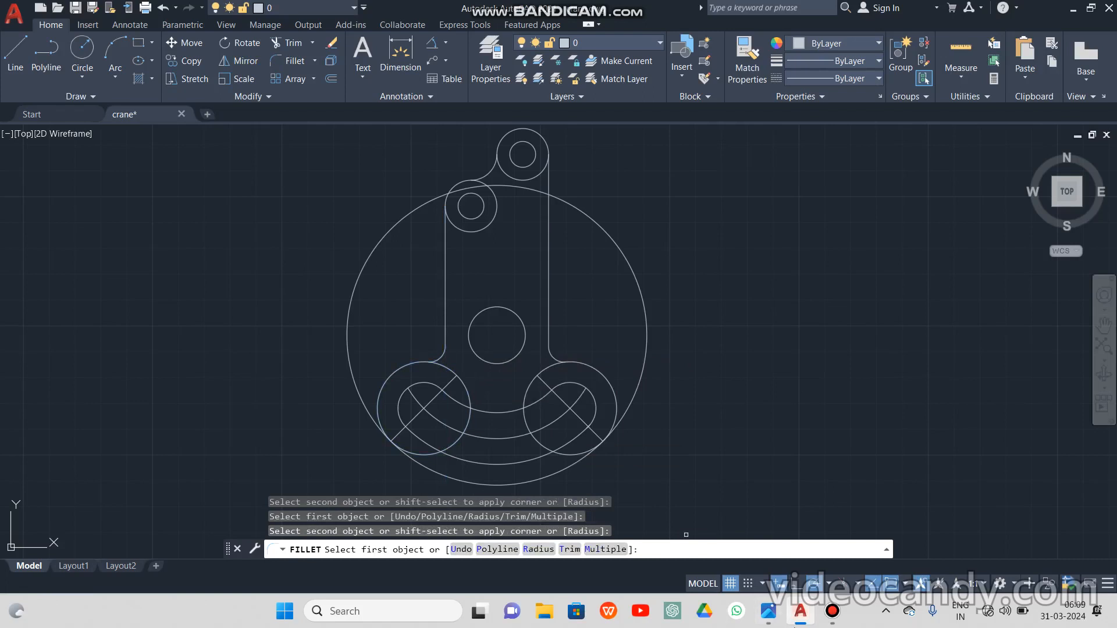
Compare with the reference image and trim away the inner portions of both 18-radius circles crossing the curved slot
click(771, 619)
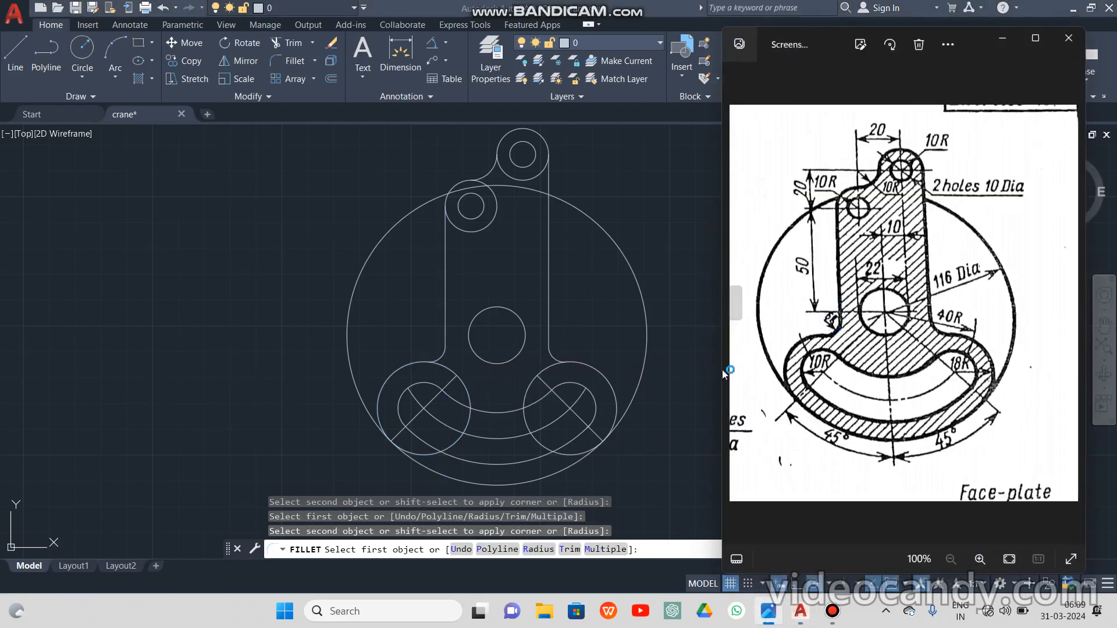
click(991, 46)
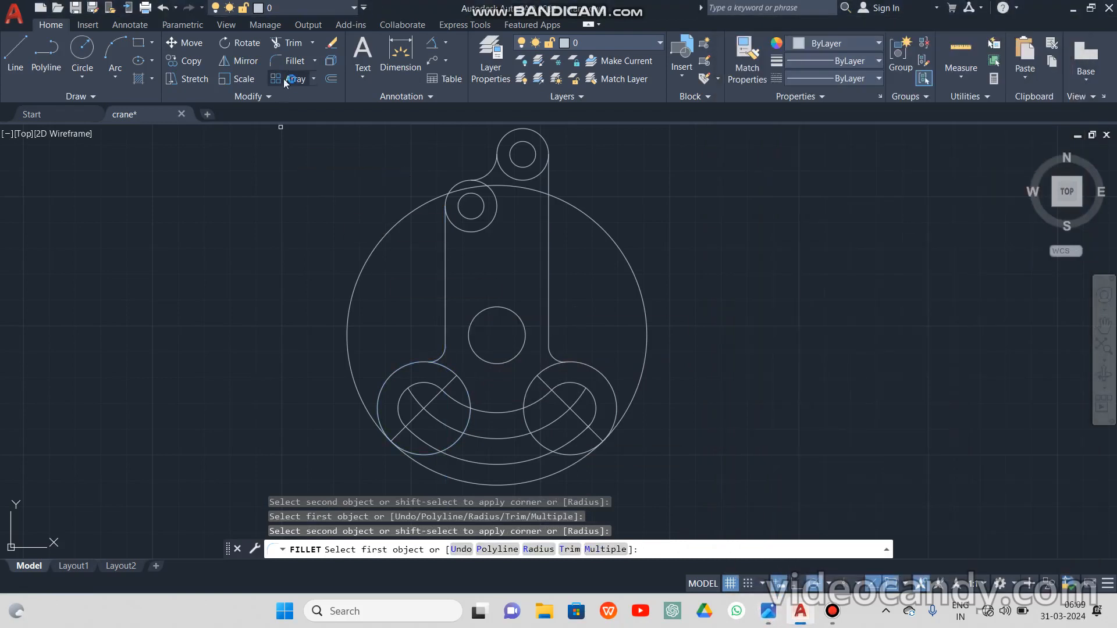
click(293, 45)
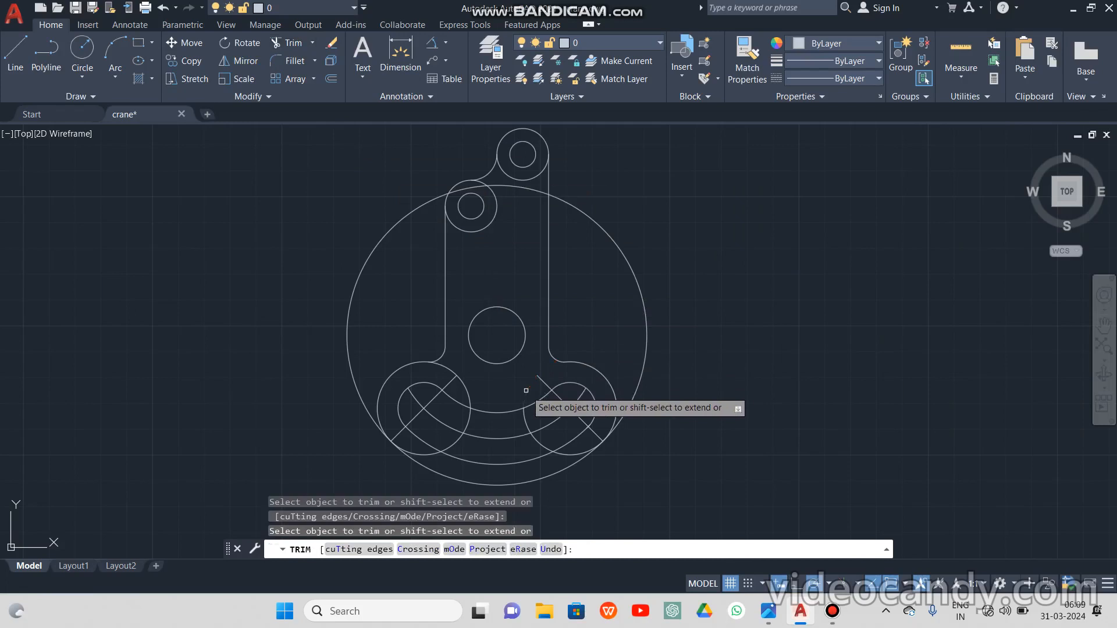
click(527, 415)
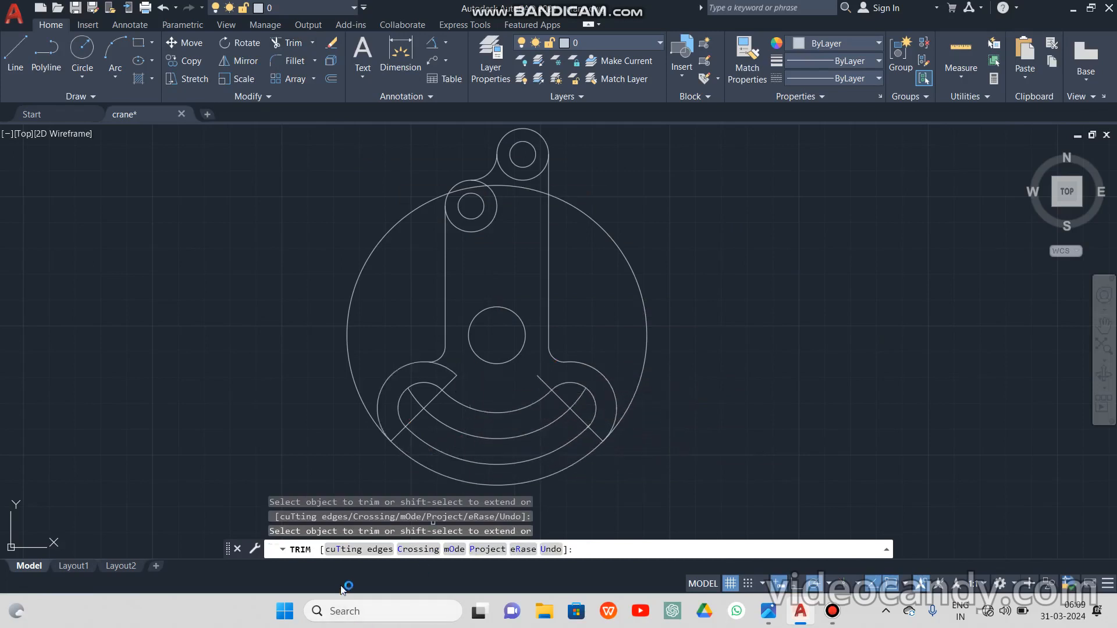
key(Escape)
scroll(442, 419, up, 5)
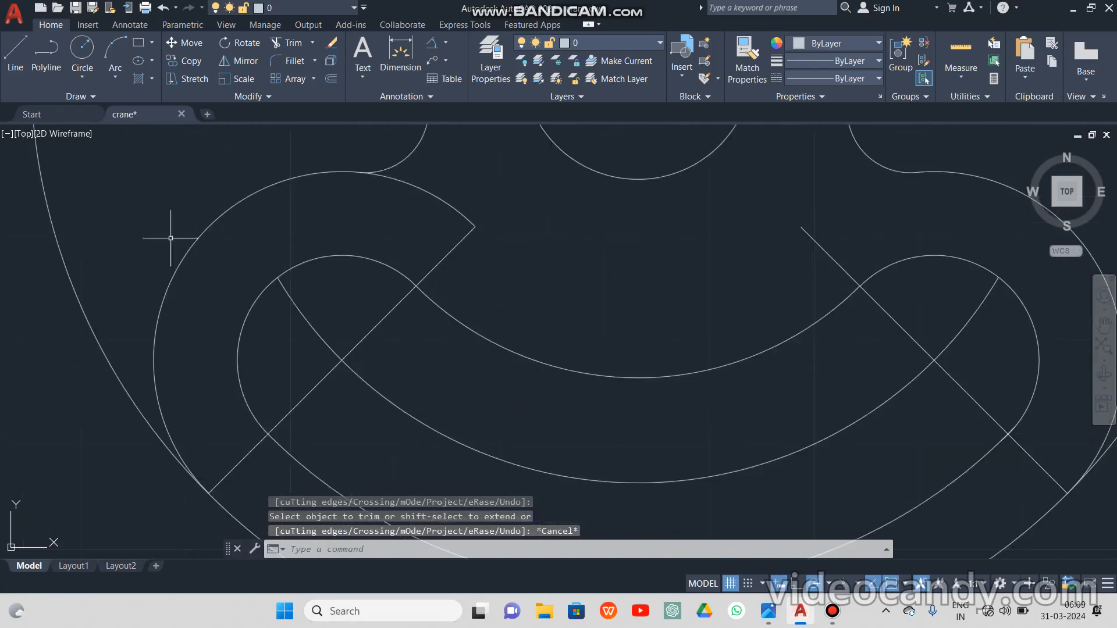
Try a short helper line extending outward from the inner end of the left 18-radius arc as a trimming edge
scroll(419, 259, down, 5)
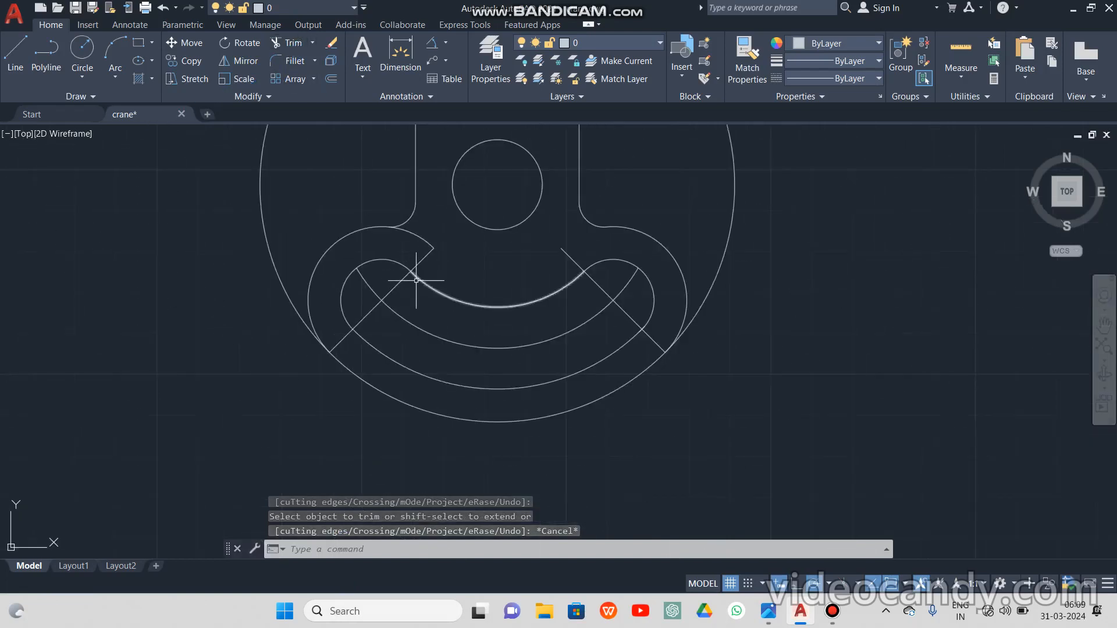
click(15, 55)
click(434, 247)
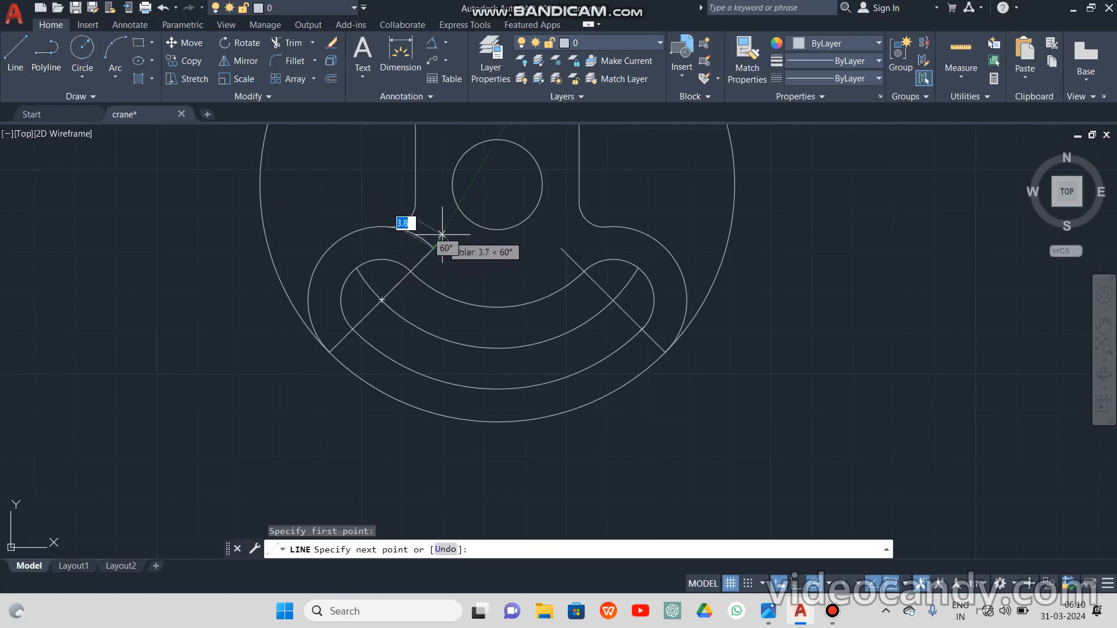
click(448, 233)
key(Escape)
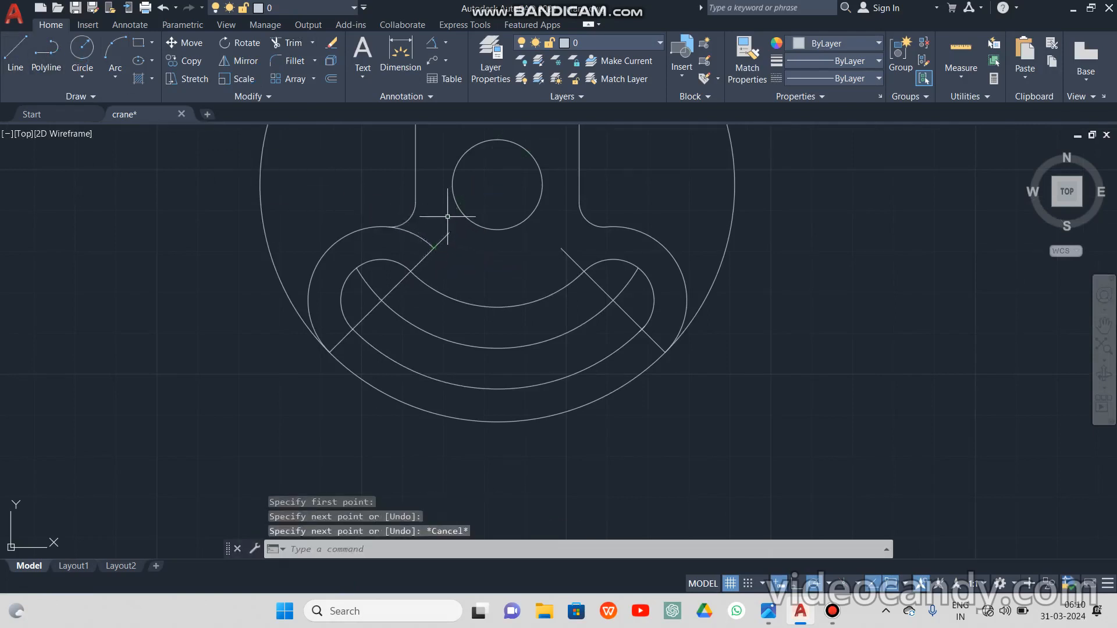
click(282, 45)
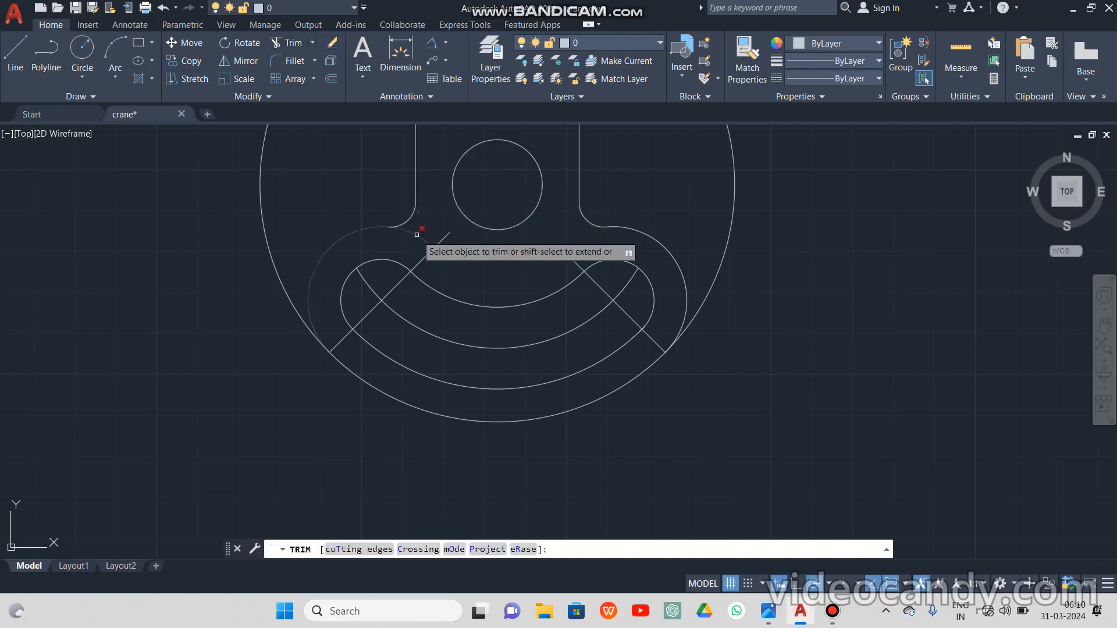
key(Escape)
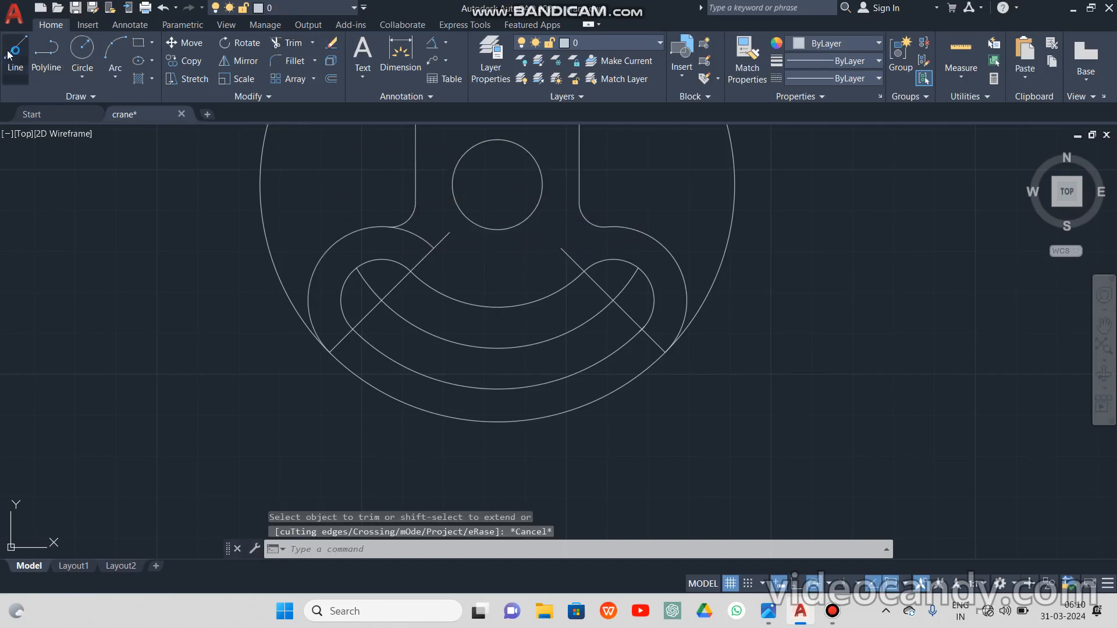
Try a short vertical helper line rising from the lower end of the left fillet as a trimming edge
click(9, 54)
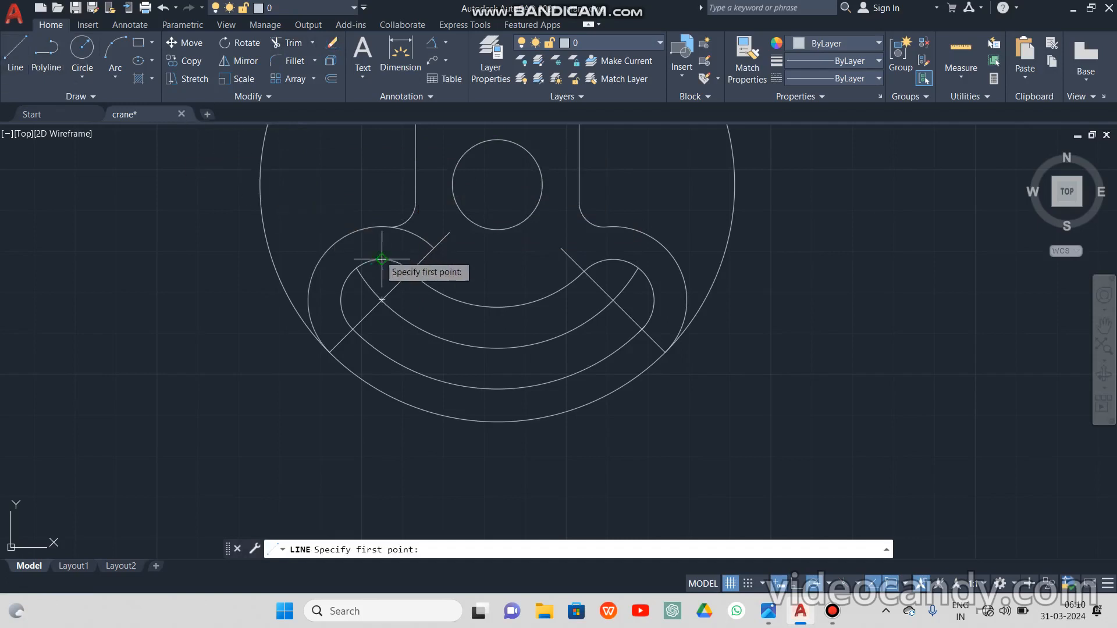
click(391, 227)
click(391, 176)
key(Escape)
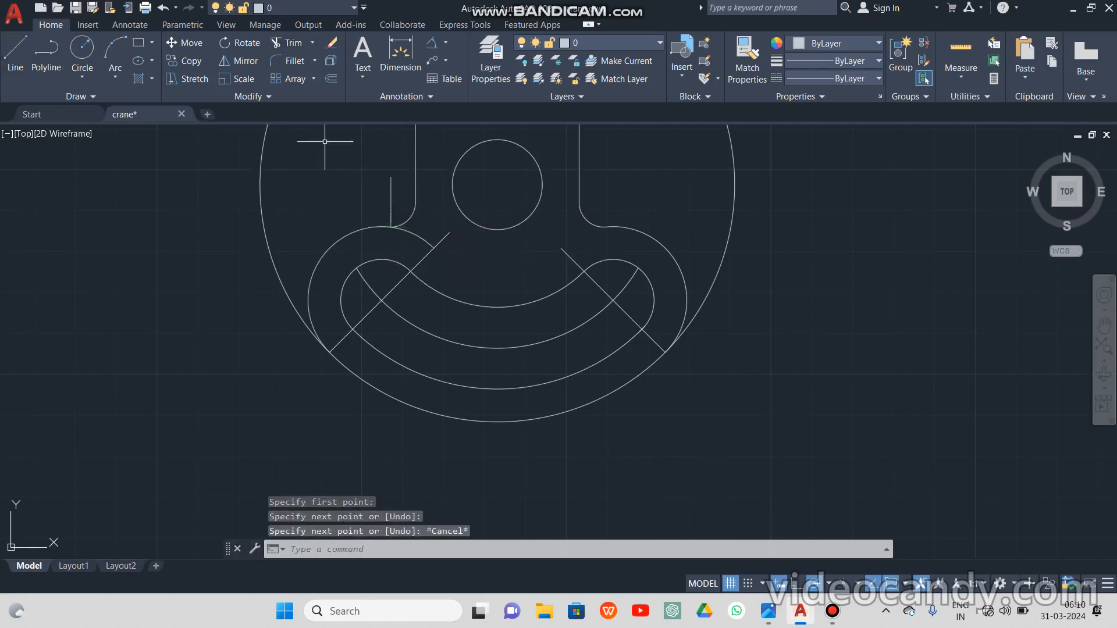
click(281, 43)
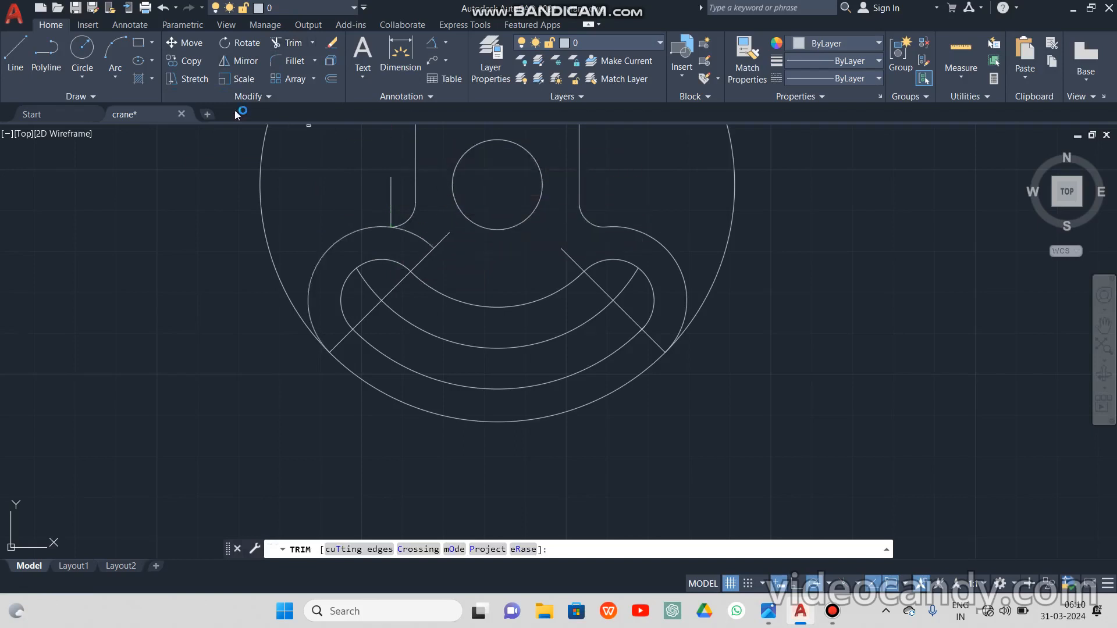
key(Escape)
Draw a short vertical helper line down from the left fillet's lower end and trim the leftover inner arc beyond it
click(14, 58)
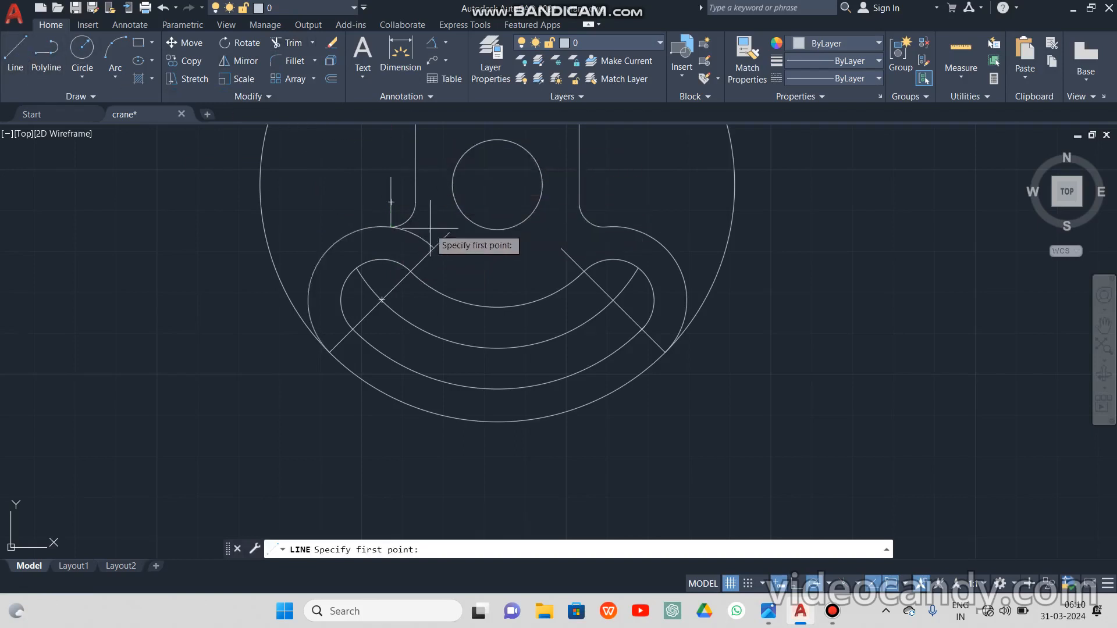
click(391, 227)
click(391, 251)
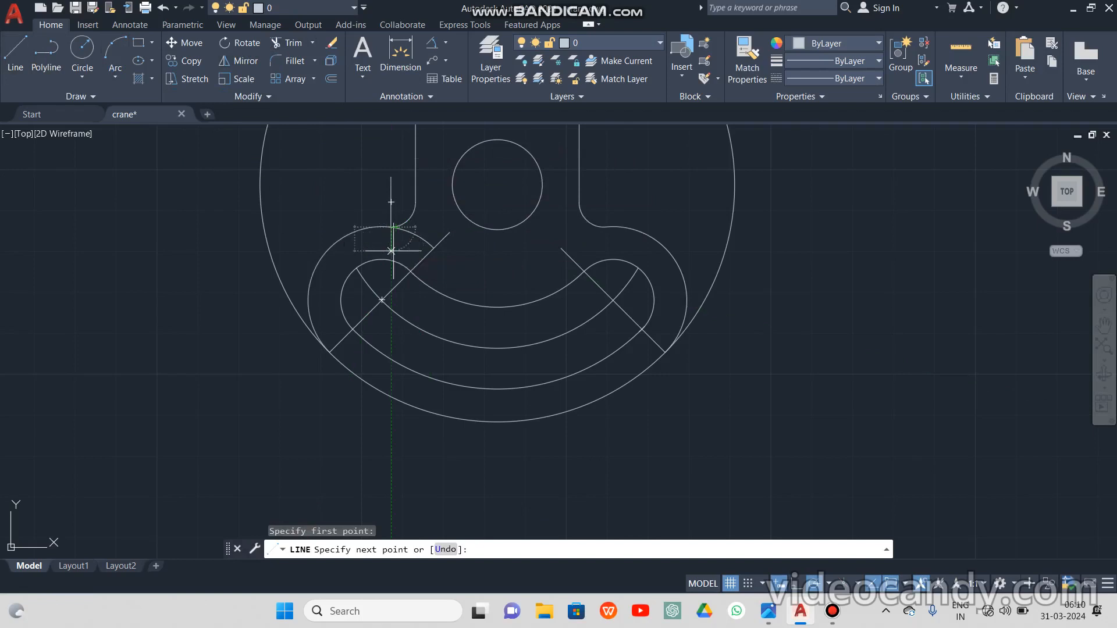
key(Escape)
click(293, 44)
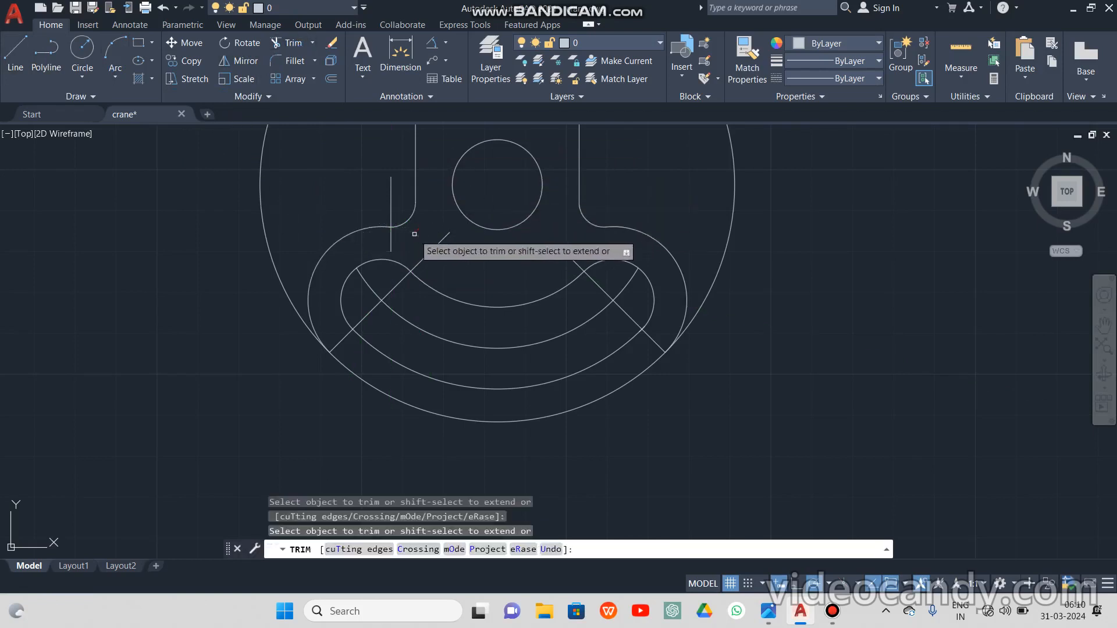
key(Escape)
Delete the short helper lines around the left arc and both 45-degree lines through the slot ends
click(391, 200)
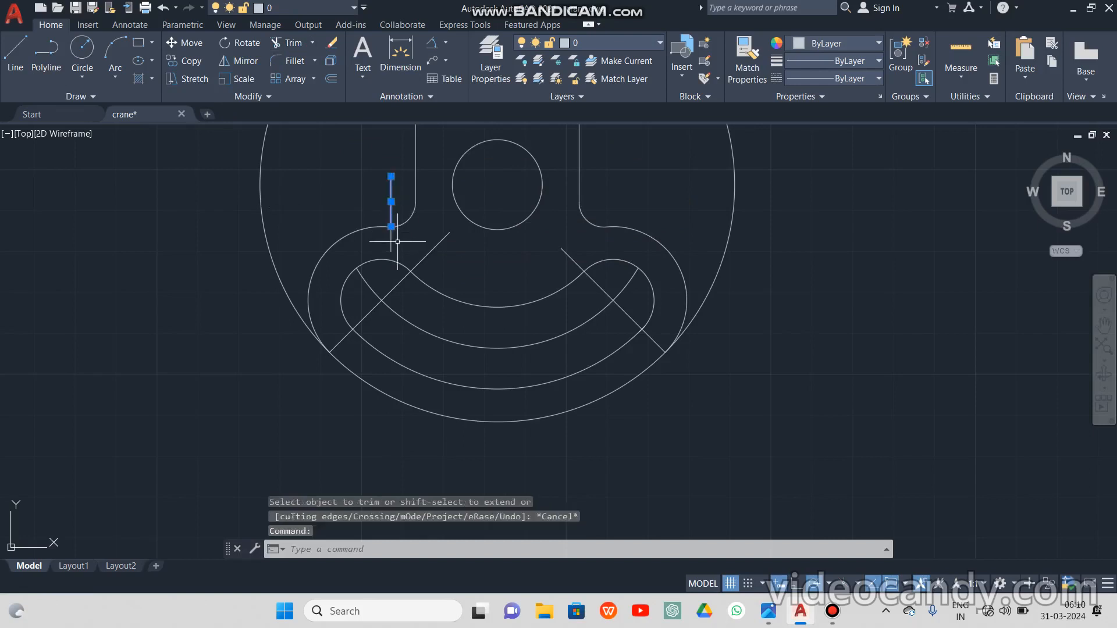
click(392, 243)
click(434, 248)
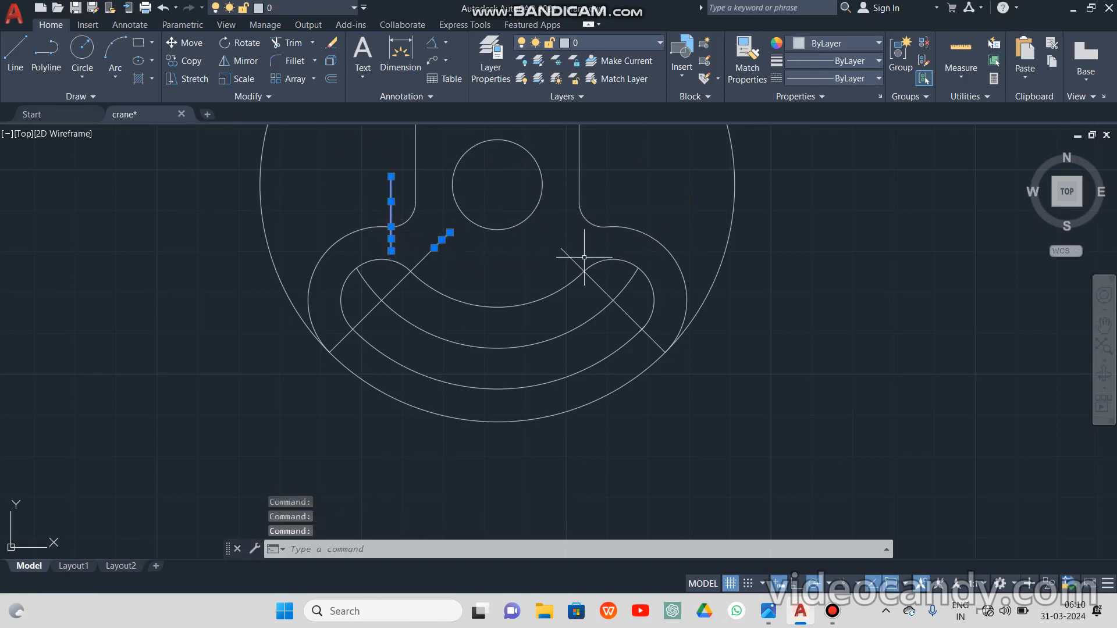
key(Delete)
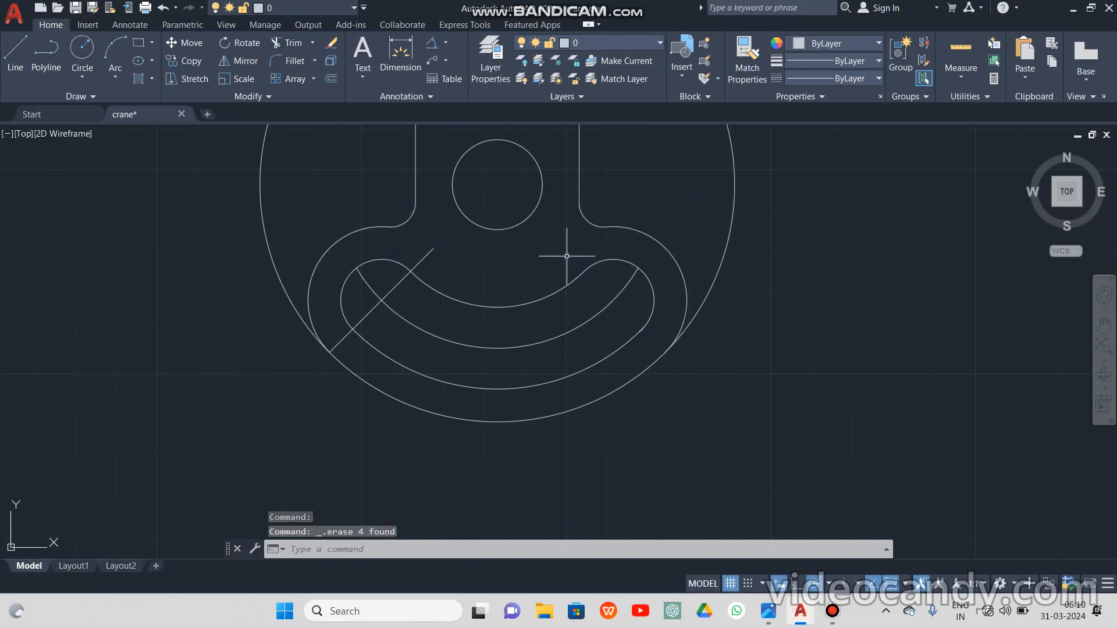
click(424, 256)
key(Delete)
Try to trim the small arc tail at the left fillet against a vertical line just outside the join, then undo the trim
scroll(407, 245, up, 10)
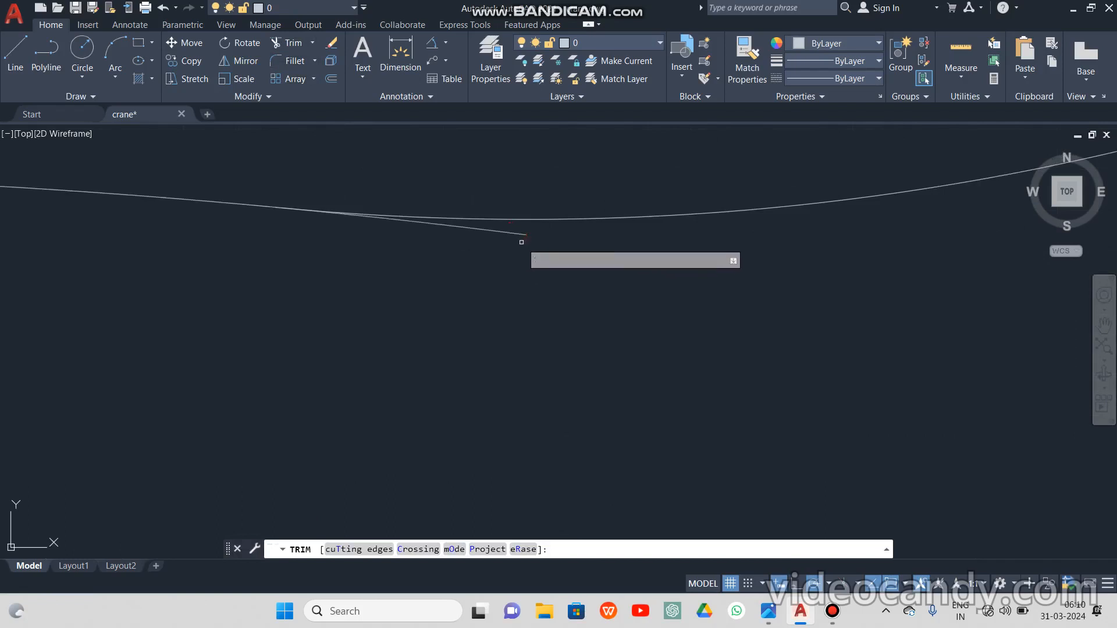
click(10, 68)
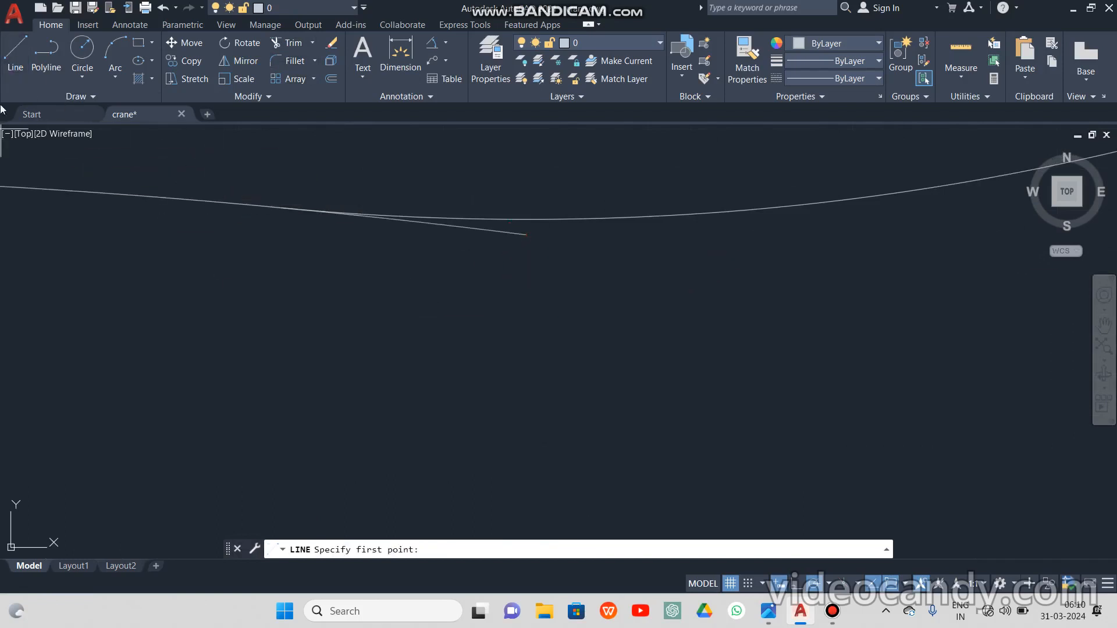
click(255, 169)
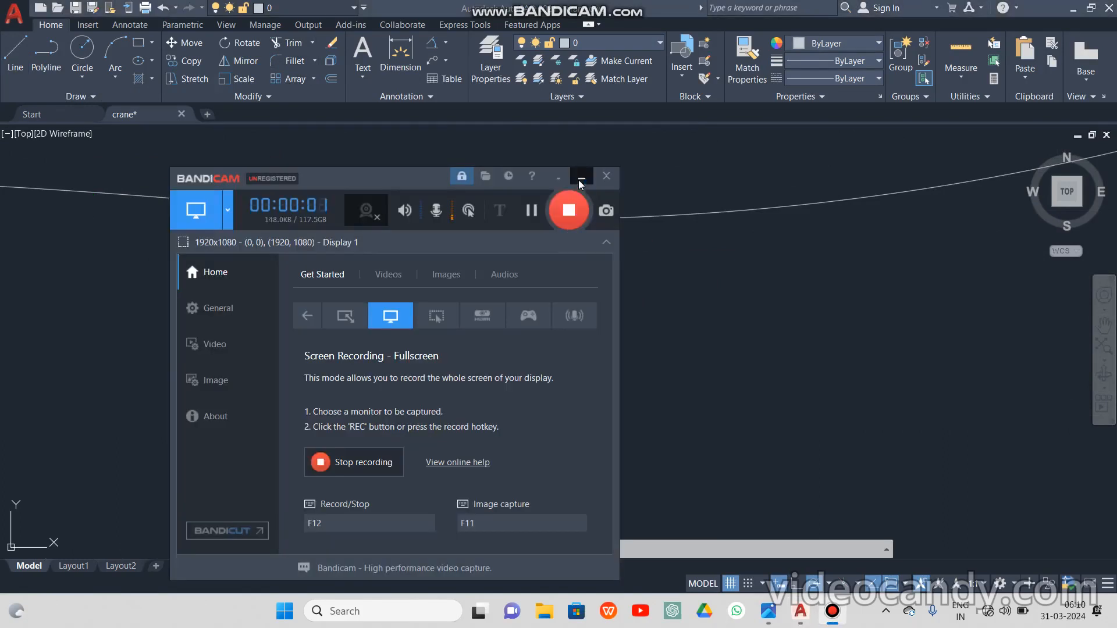
click(581, 184)
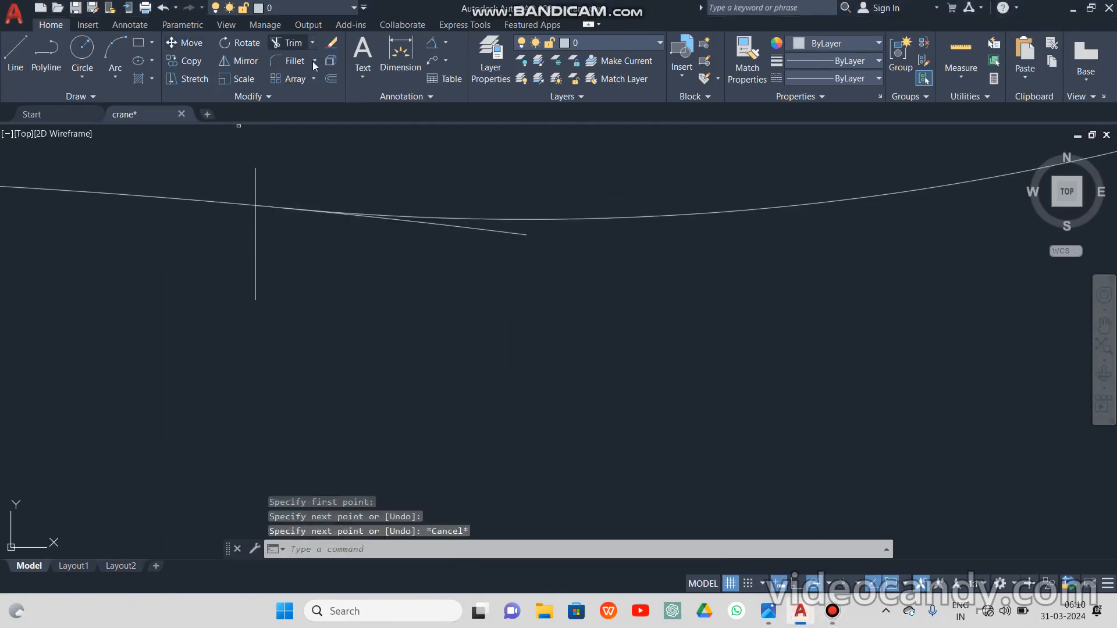
click(512, 233)
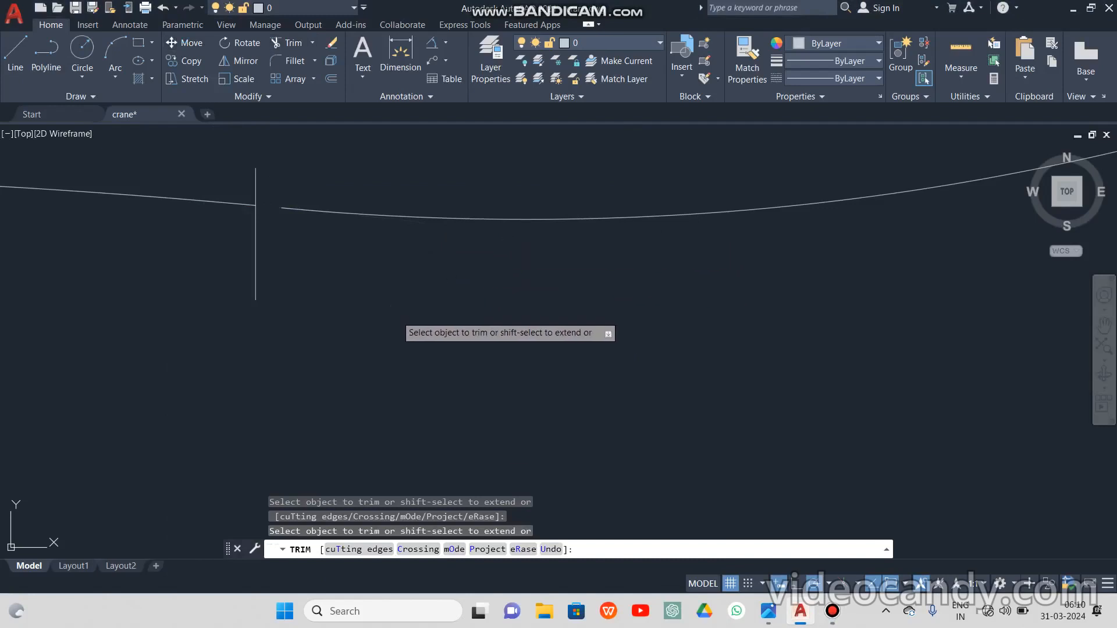
key(ctrl+z)
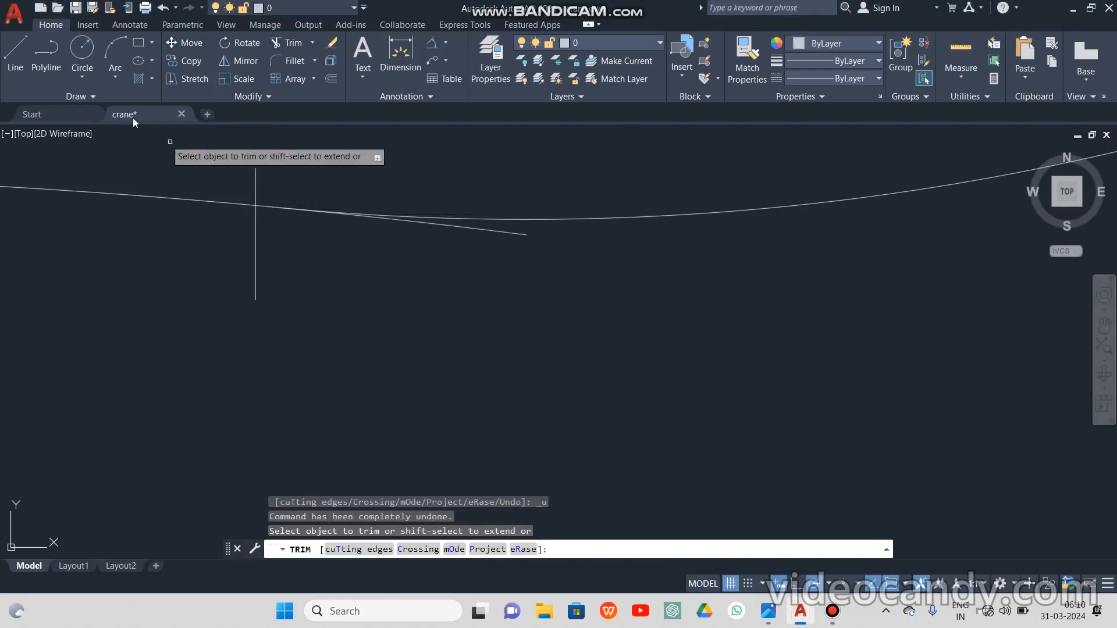
Draw a vertical helper line through the exact join of the left arc and fillet, and trim the small arc tail beyond it
click(15, 56)
scroll(287, 195, up, 4)
click(282, 235)
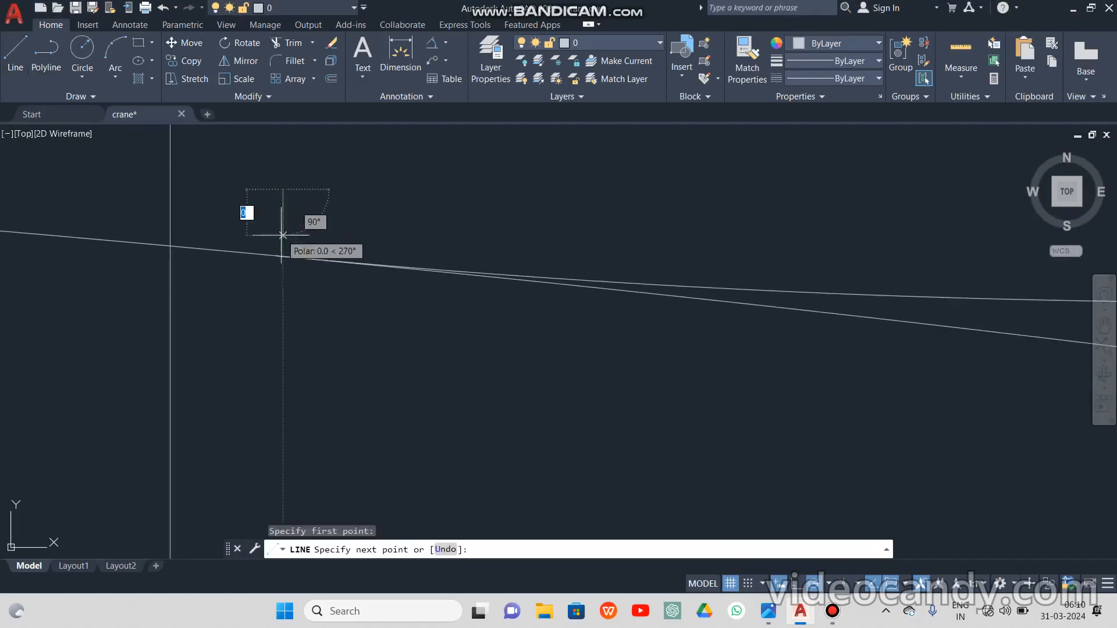
click(282, 340)
key(Escape)
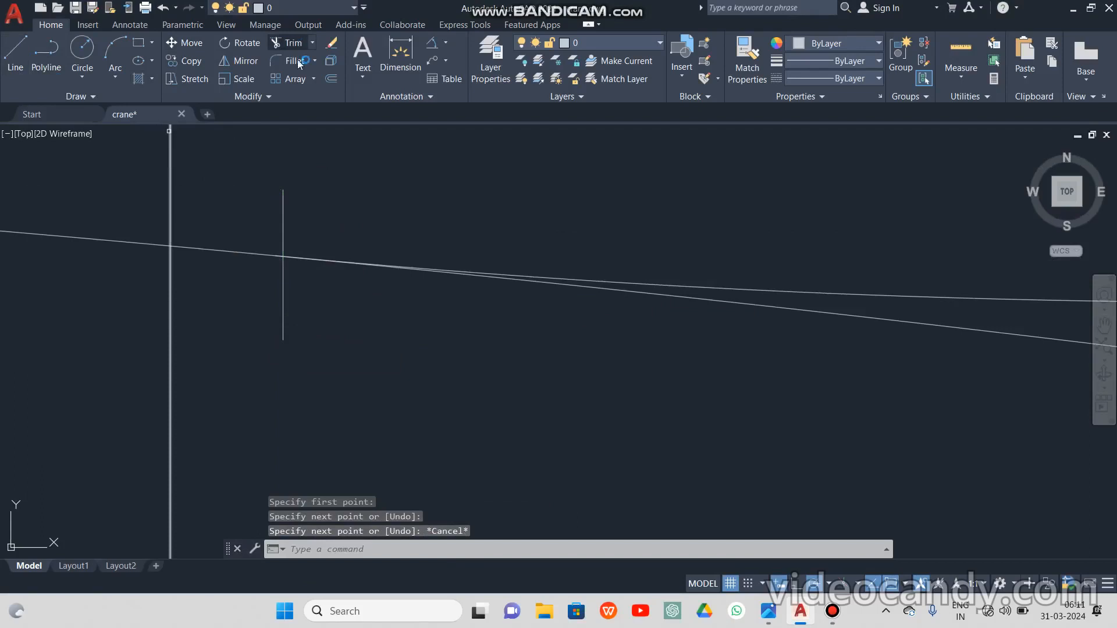
click(277, 42)
scroll(505, 280, down, 1)
click(535, 256)
key(Escape)
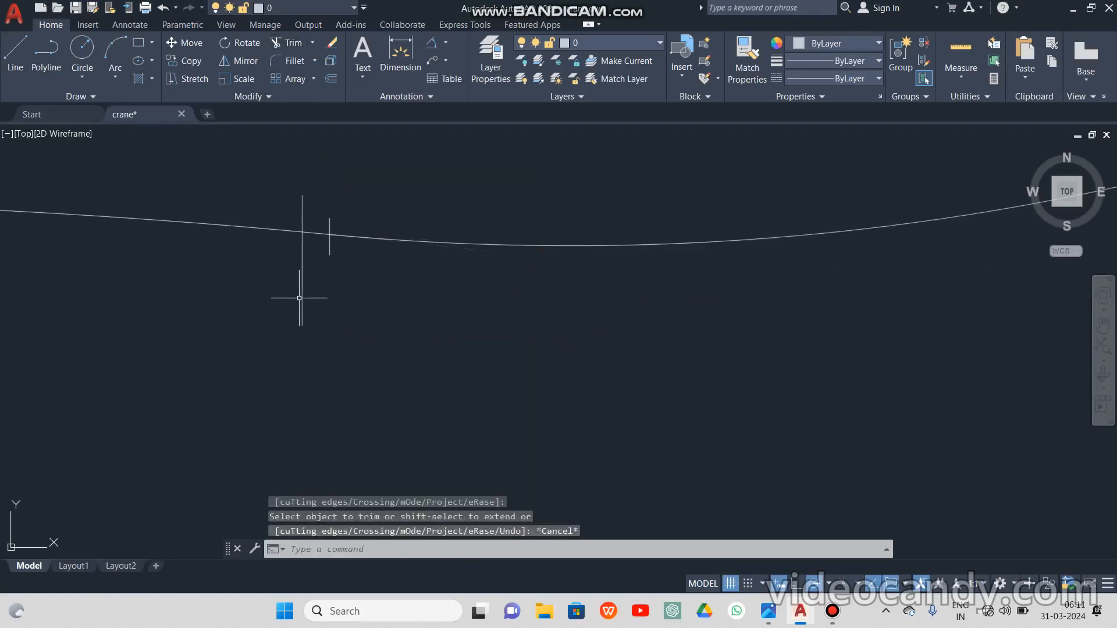
Delete the two vertical helper lines at the join of the left arc and fillet
click(303, 294)
click(330, 229)
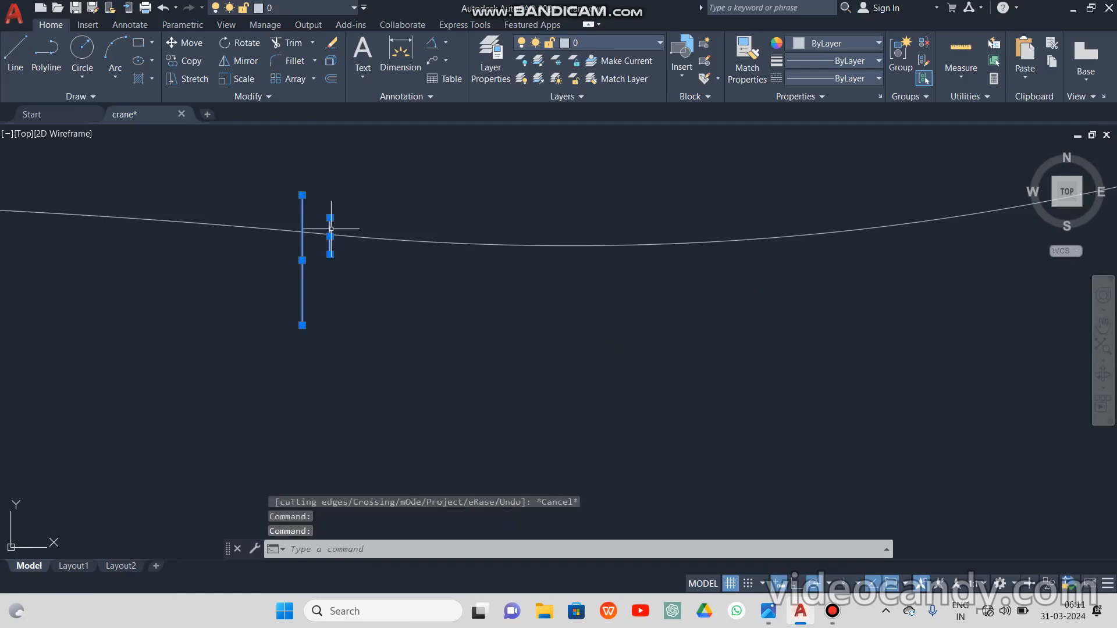
key(Delete)
scroll(393, 326, up, 4)
scroll(393, 330, down, 4)
scroll(454, 356, down, 2)
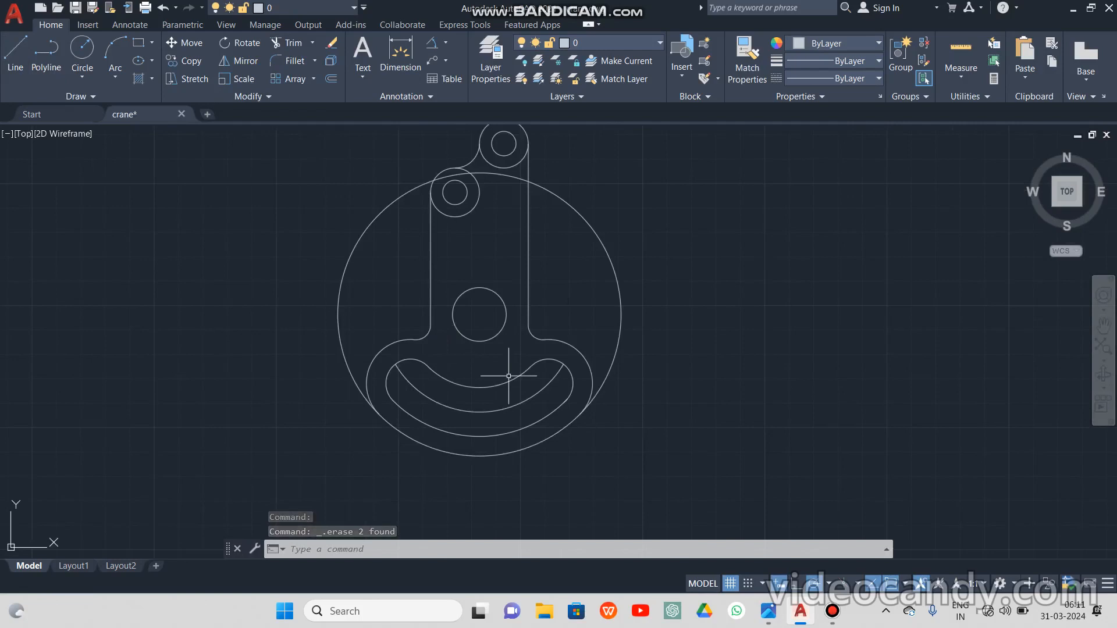
Check the reference image and trim the inner portions of the two upper 10-radius circles and the large circle crossing the plate
click(770, 617)
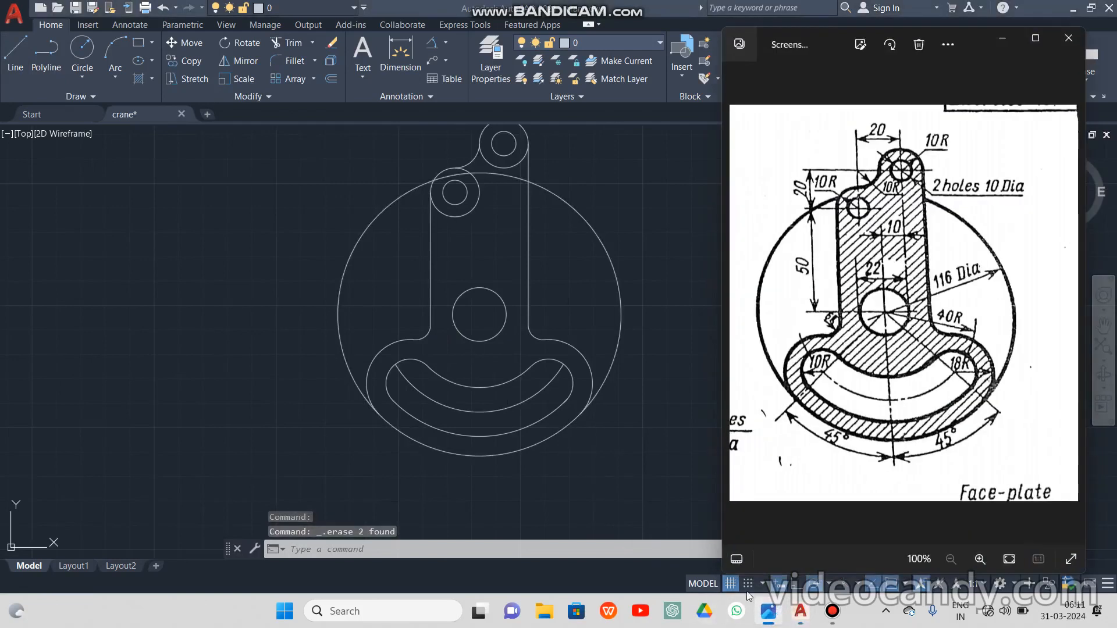
click(282, 43)
click(283, 43)
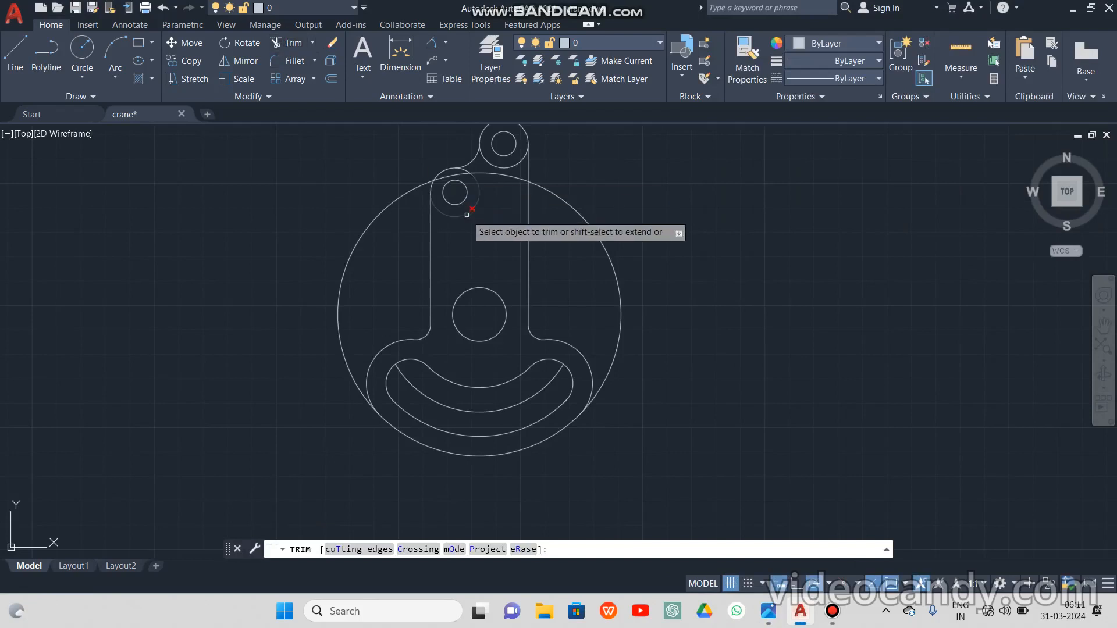
click(464, 201)
scroll(489, 167, up, 3)
scroll(499, 171, down, 5)
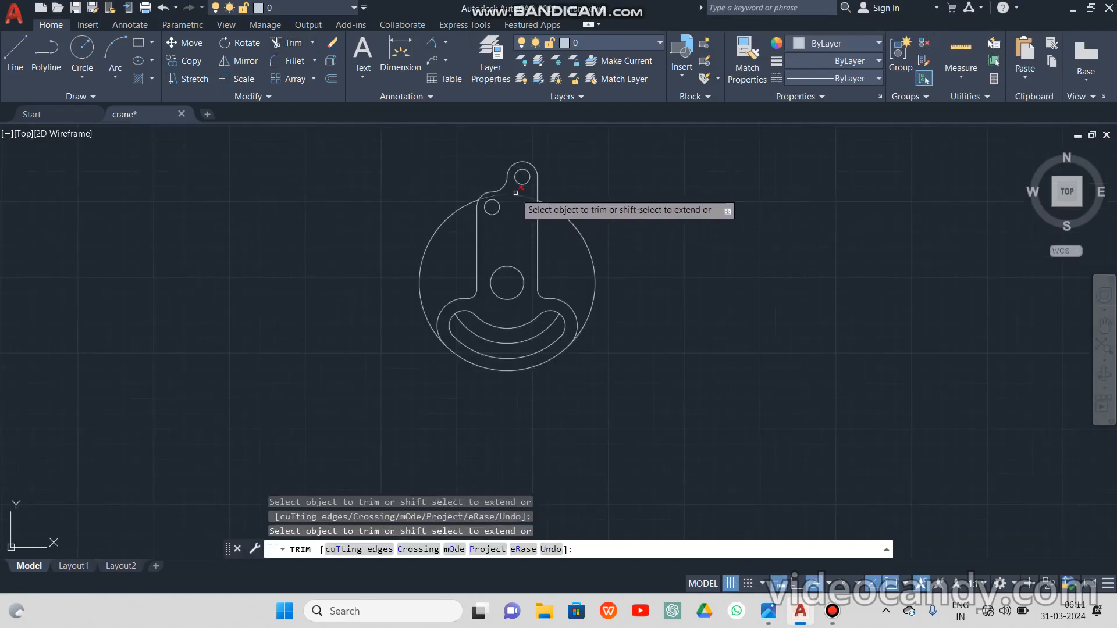
scroll(515, 214, up, 4)
scroll(516, 213, down, 4)
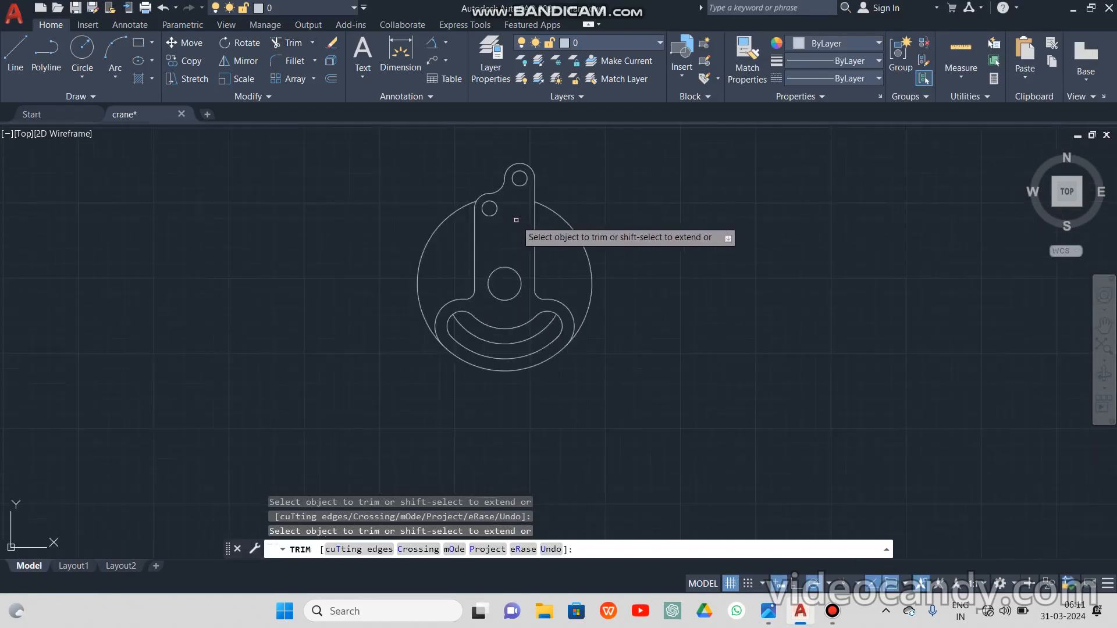
key(Escape)
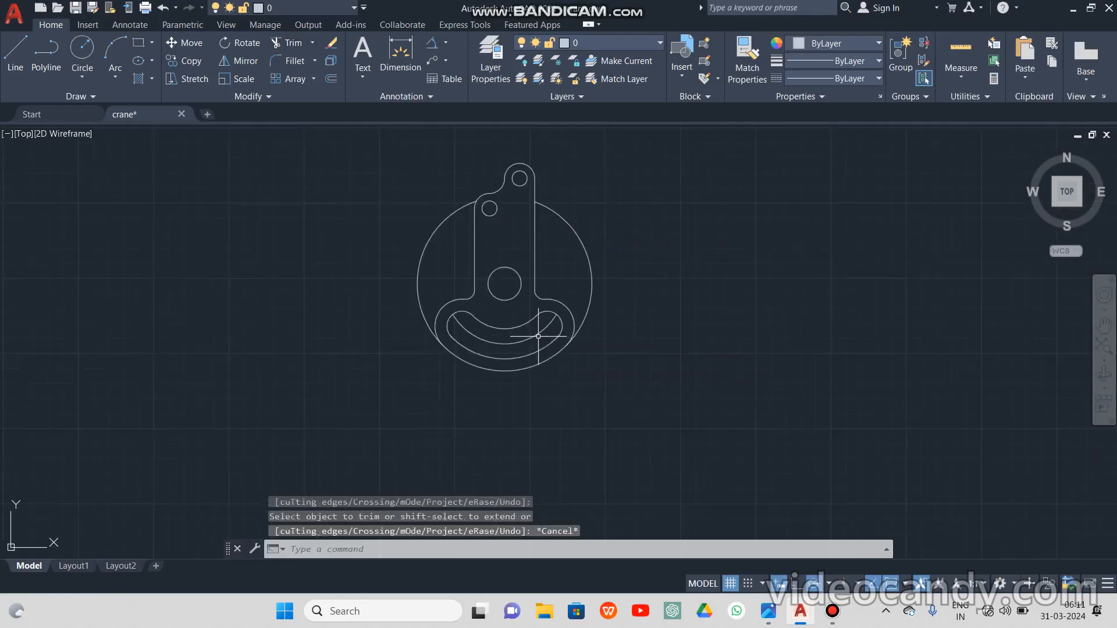
Delete the construction arc running along the middle of the curved slot
click(538, 336)
key(Delete)
middle_drag(501, 314, 509, 373)
Check the reference image and hatch the face-plate body with the user-defined pattern at angle 45 and spacing 5
click(768, 611)
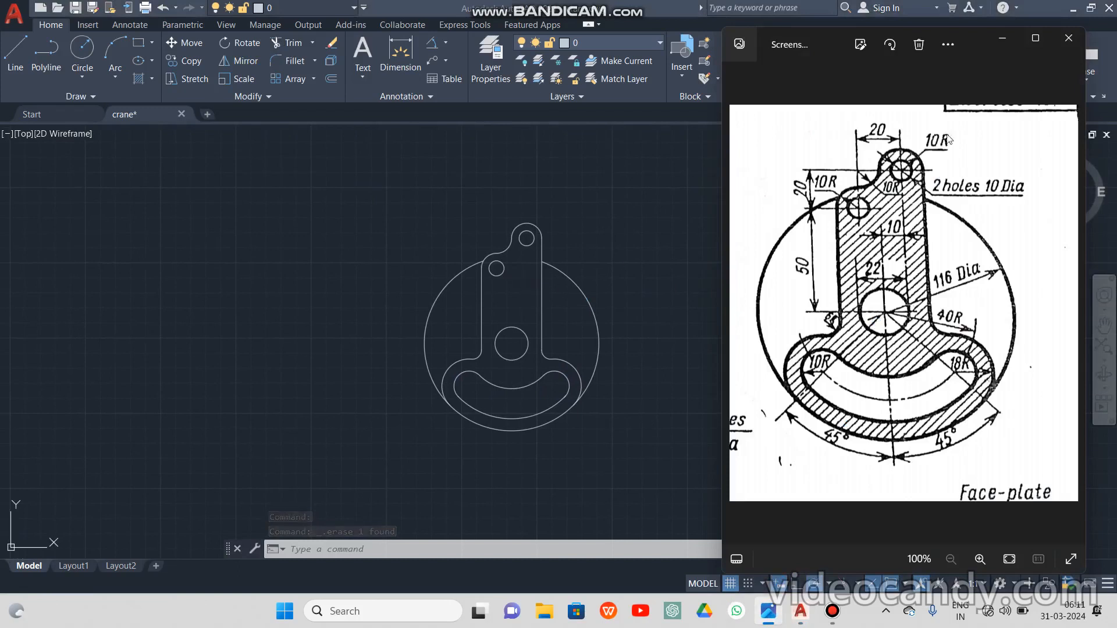
click(1001, 36)
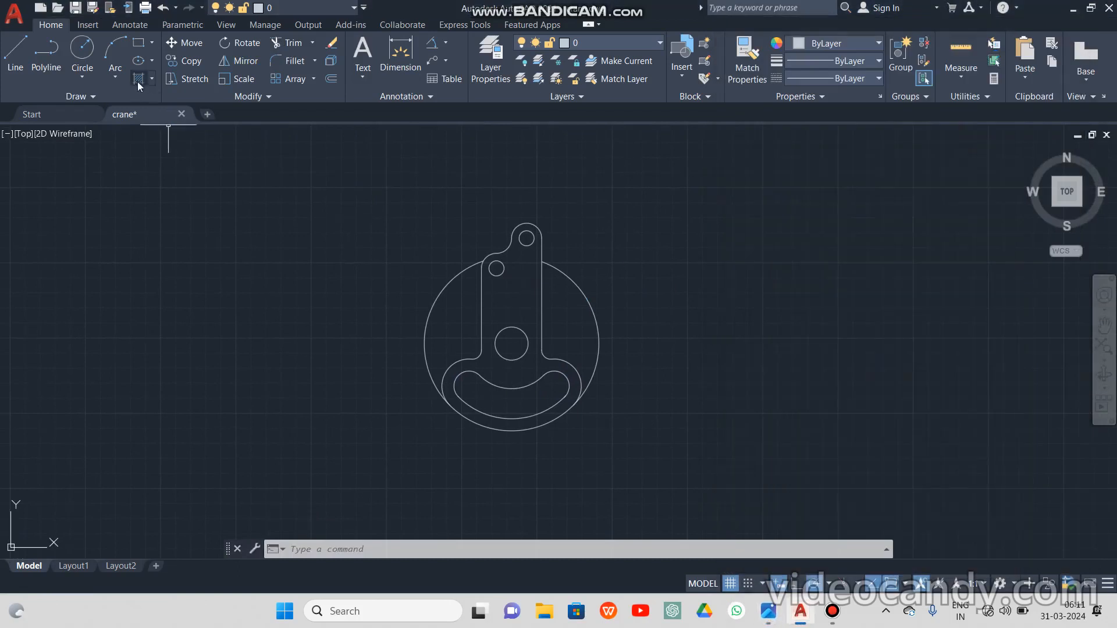
click(139, 79)
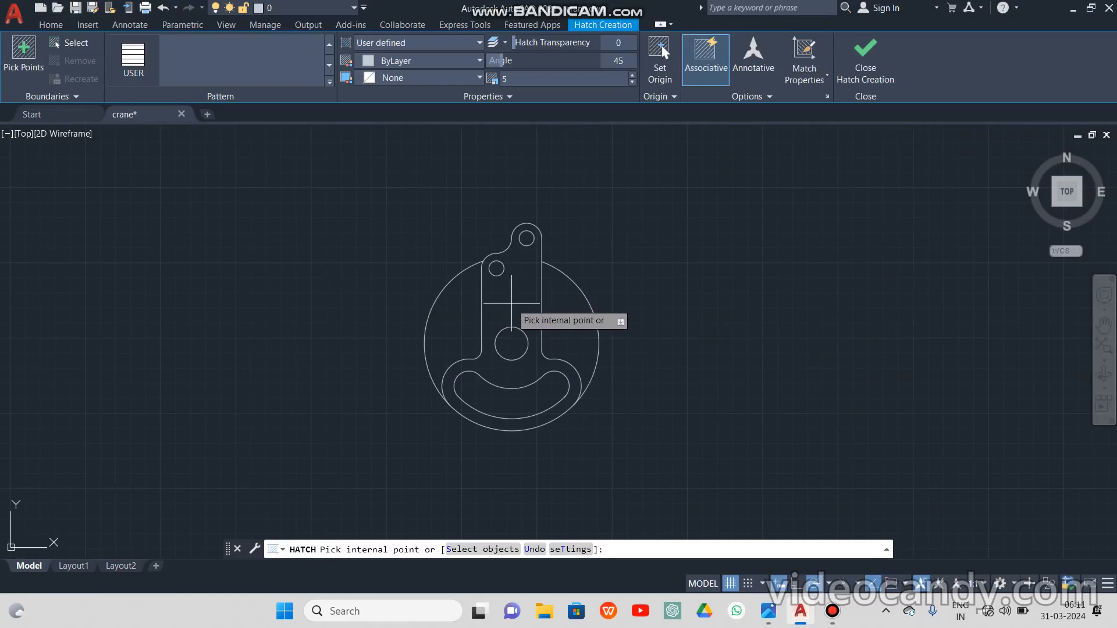
click(512, 302)
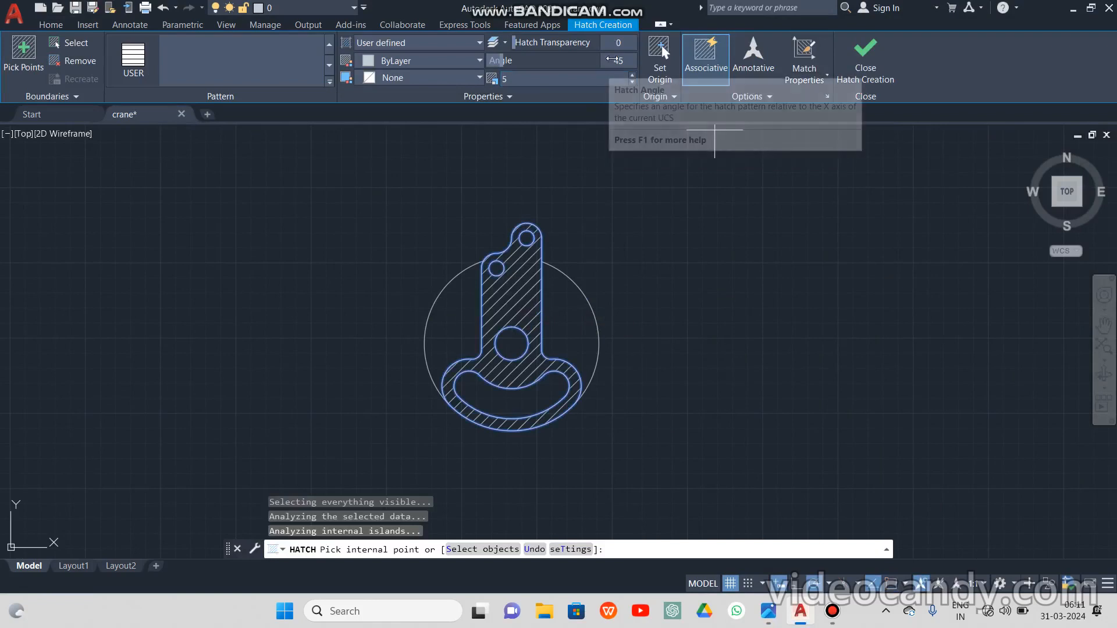
click(877, 60)
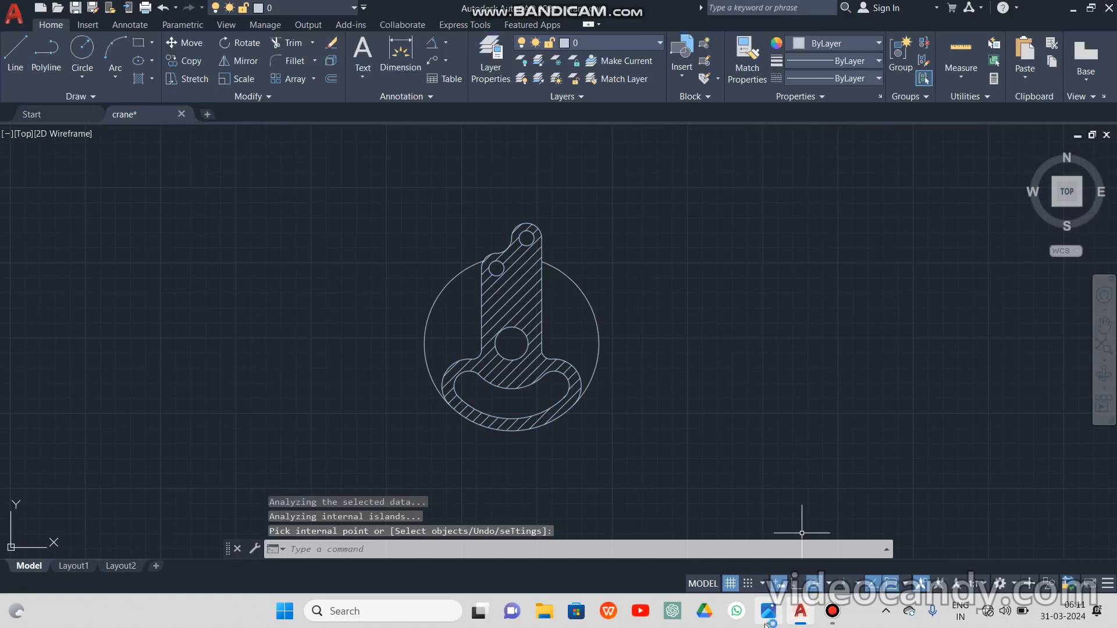
Compare the hatched face-plate with the reference image
click(767, 621)
click(568, 477)
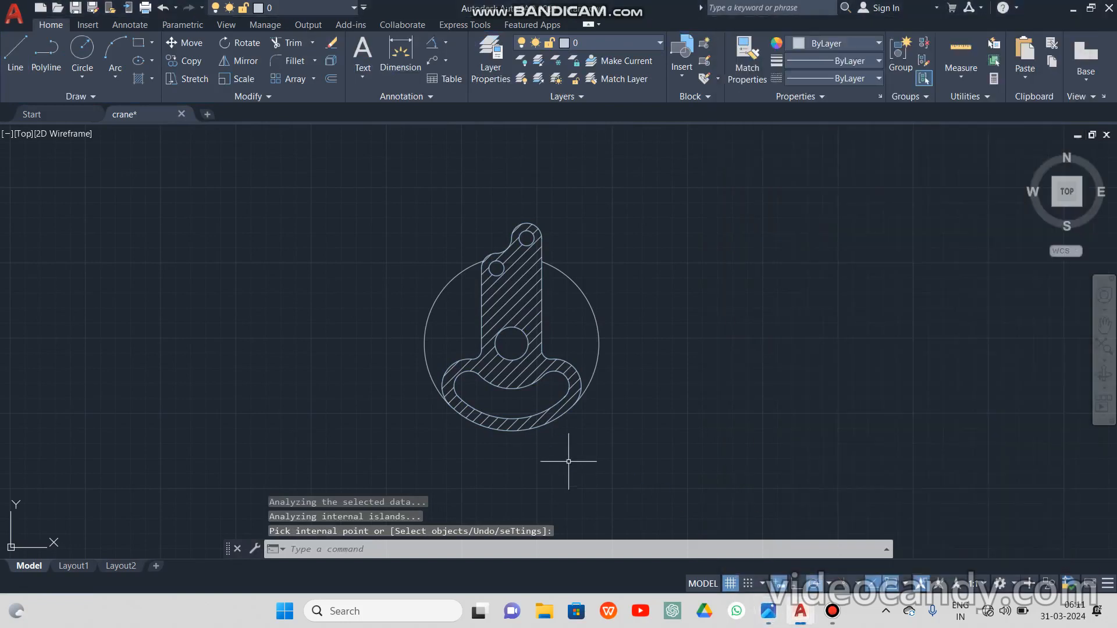
scroll(568, 461, up, 2)
middle_drag(568, 461, 546, 520)
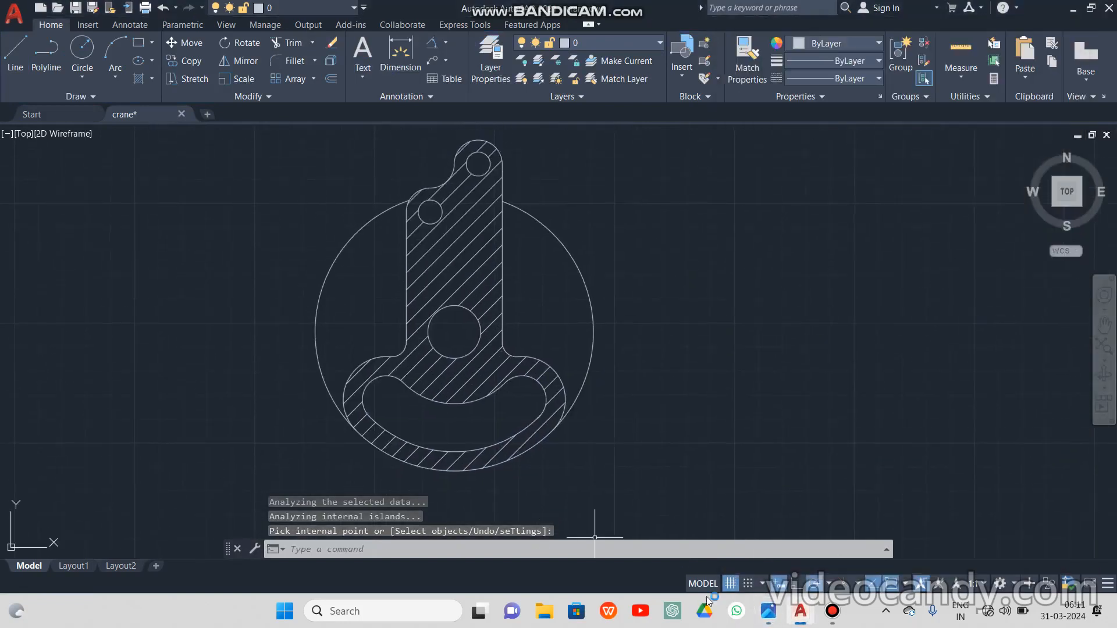
click(763, 623)
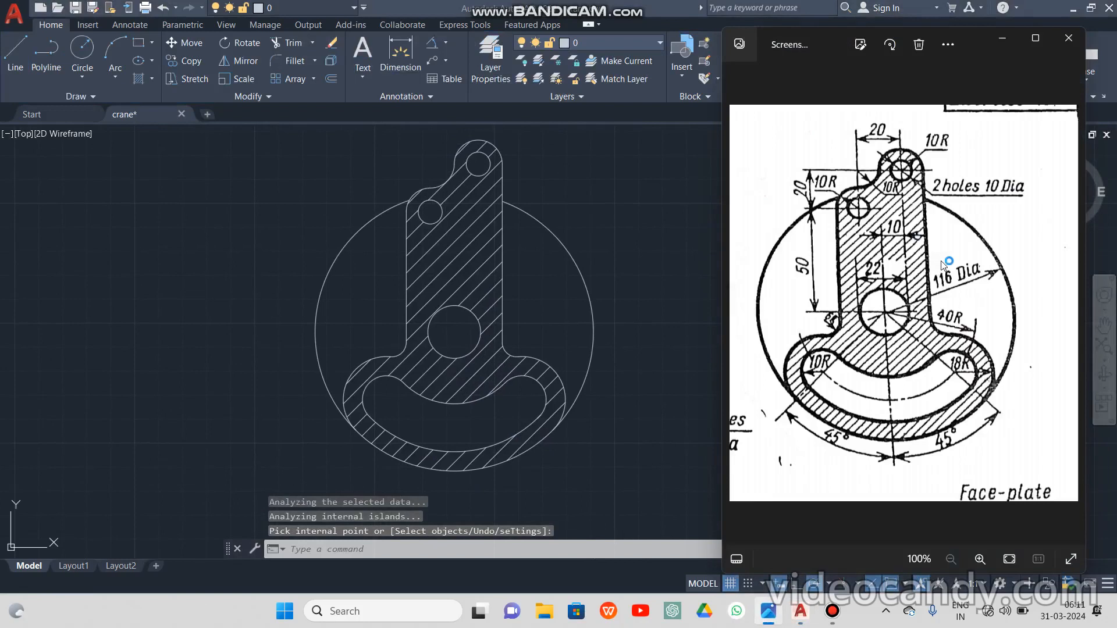